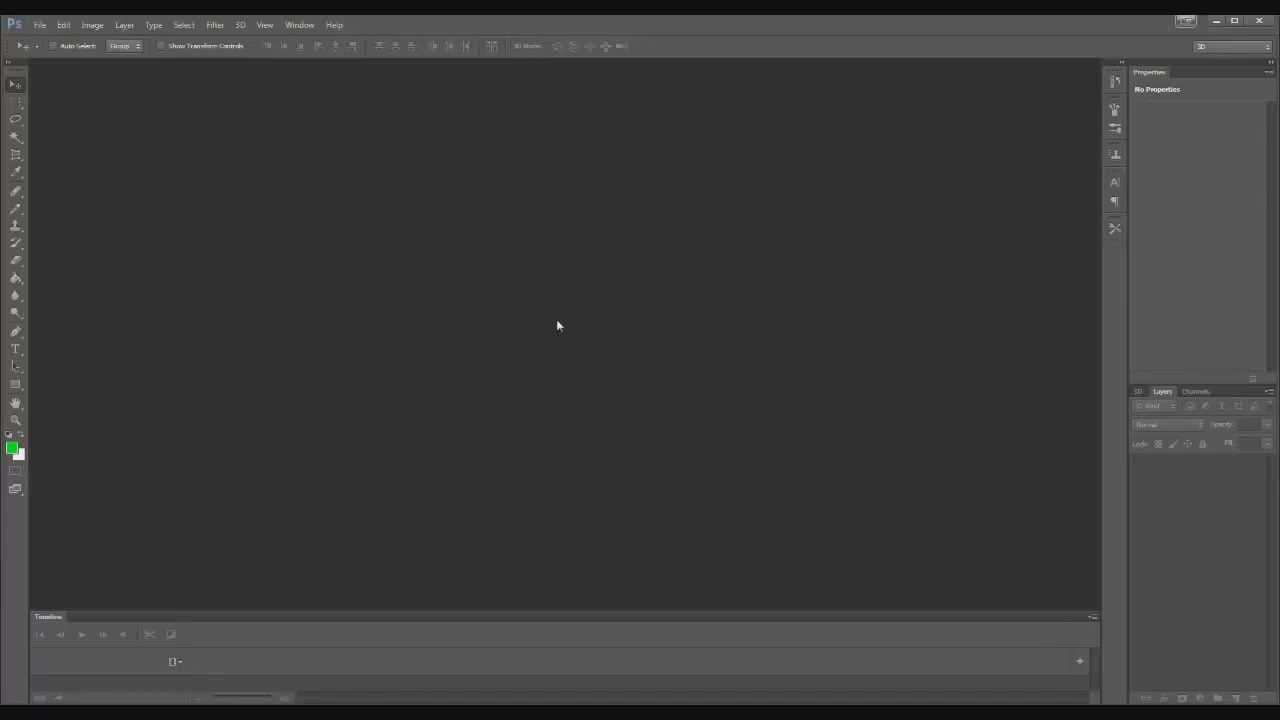
Step: Open YouTube Banner Template.png and zoom in on its TV, tablet and desktop safe areas
click(40, 24)
click(57, 49)
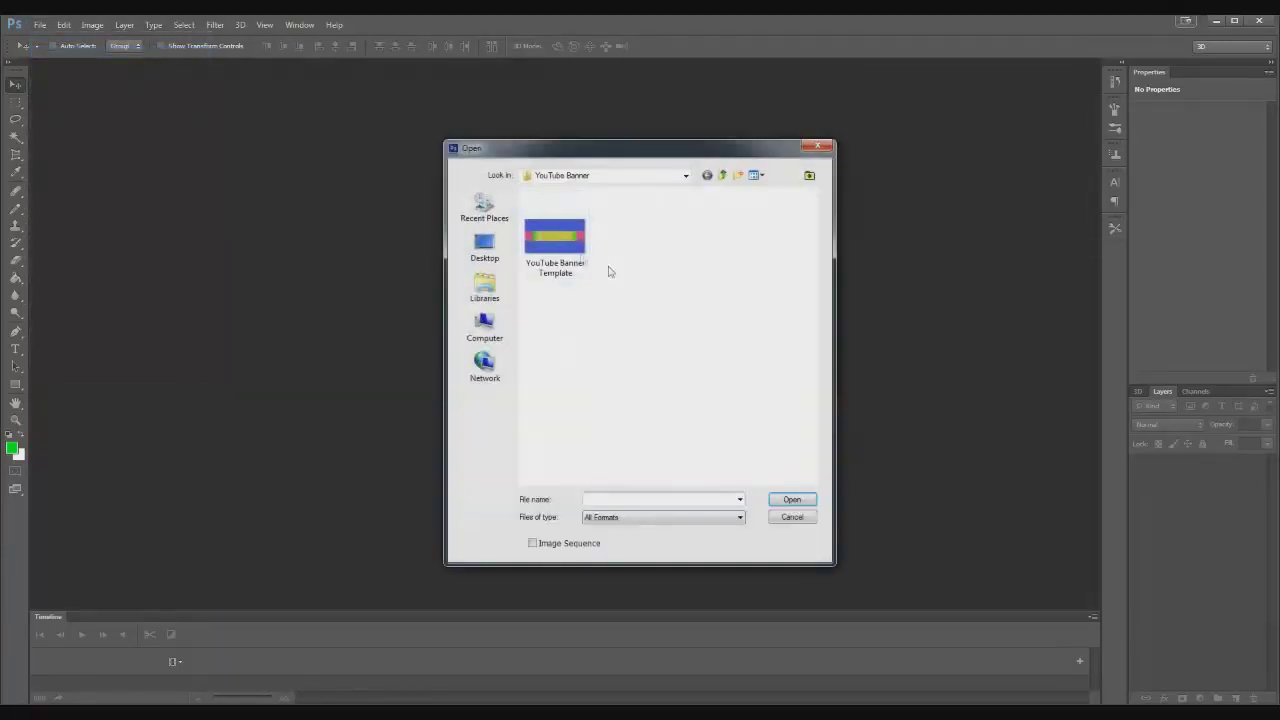
click(555, 245)
click(792, 499)
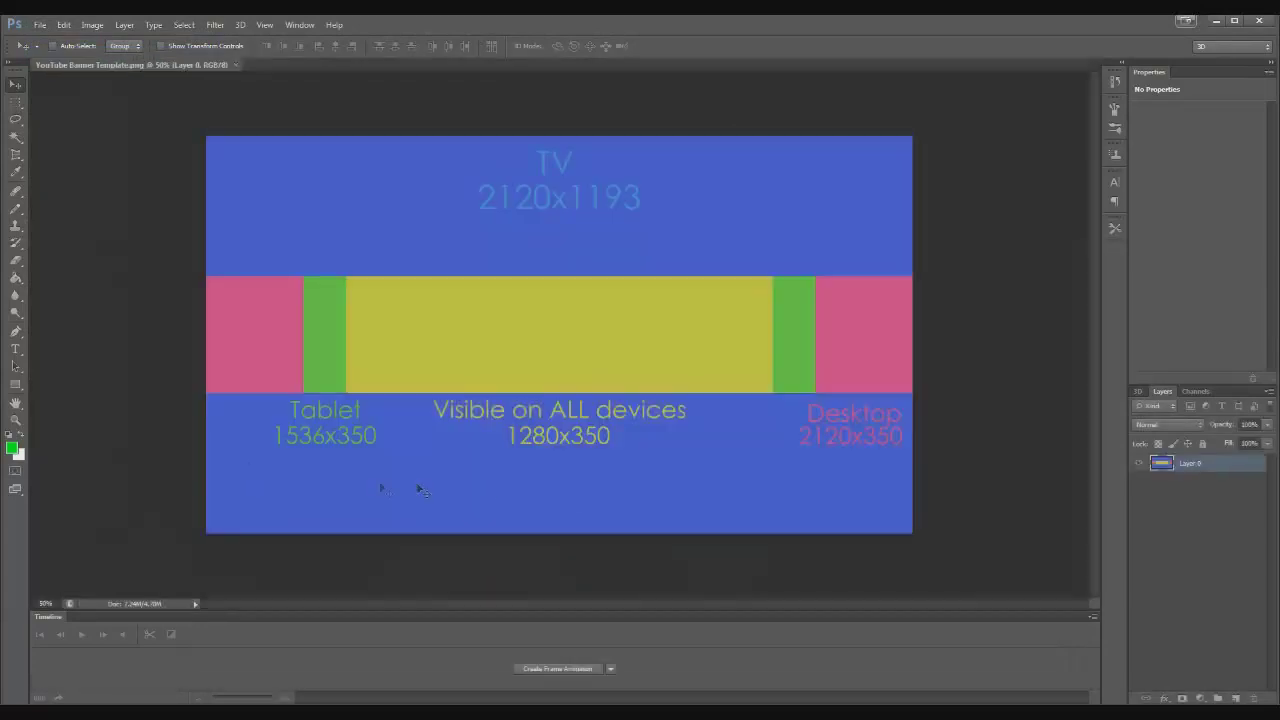
click(15, 420)
drag(233, 127, 929, 547)
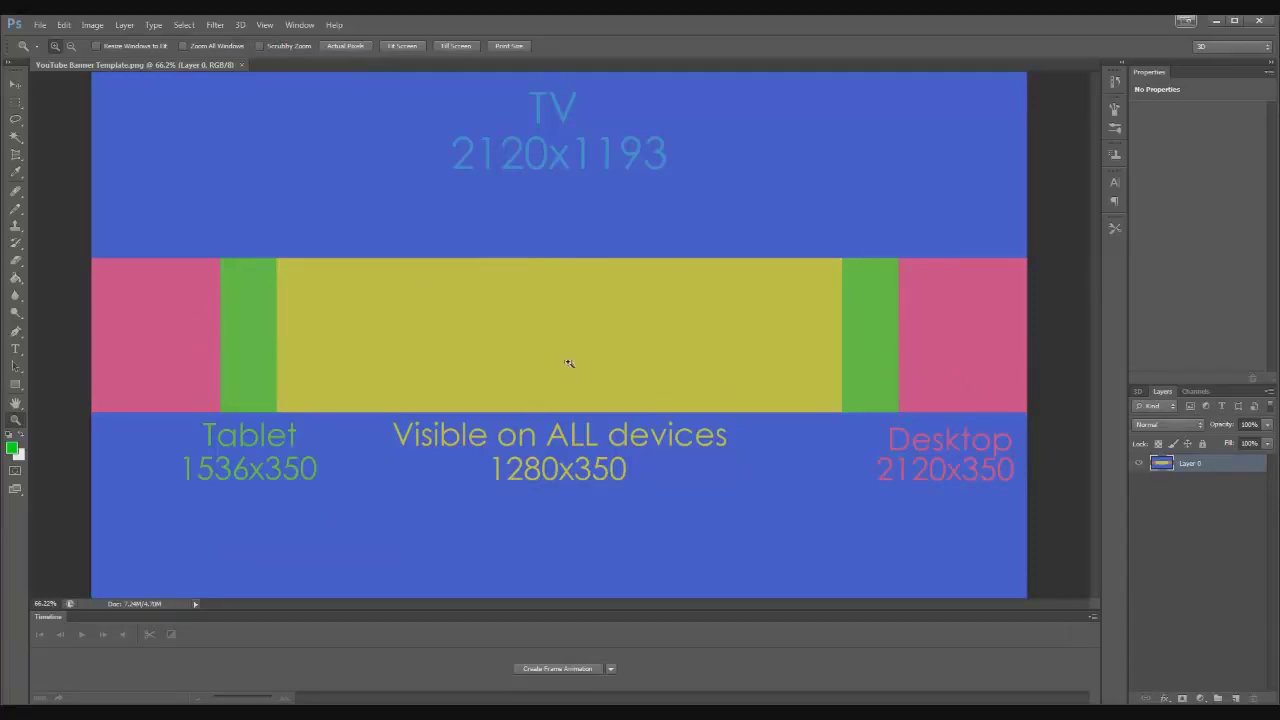
Step: Create a black rectangle shape layer 2120 px wide and 350 px high
click(16, 386)
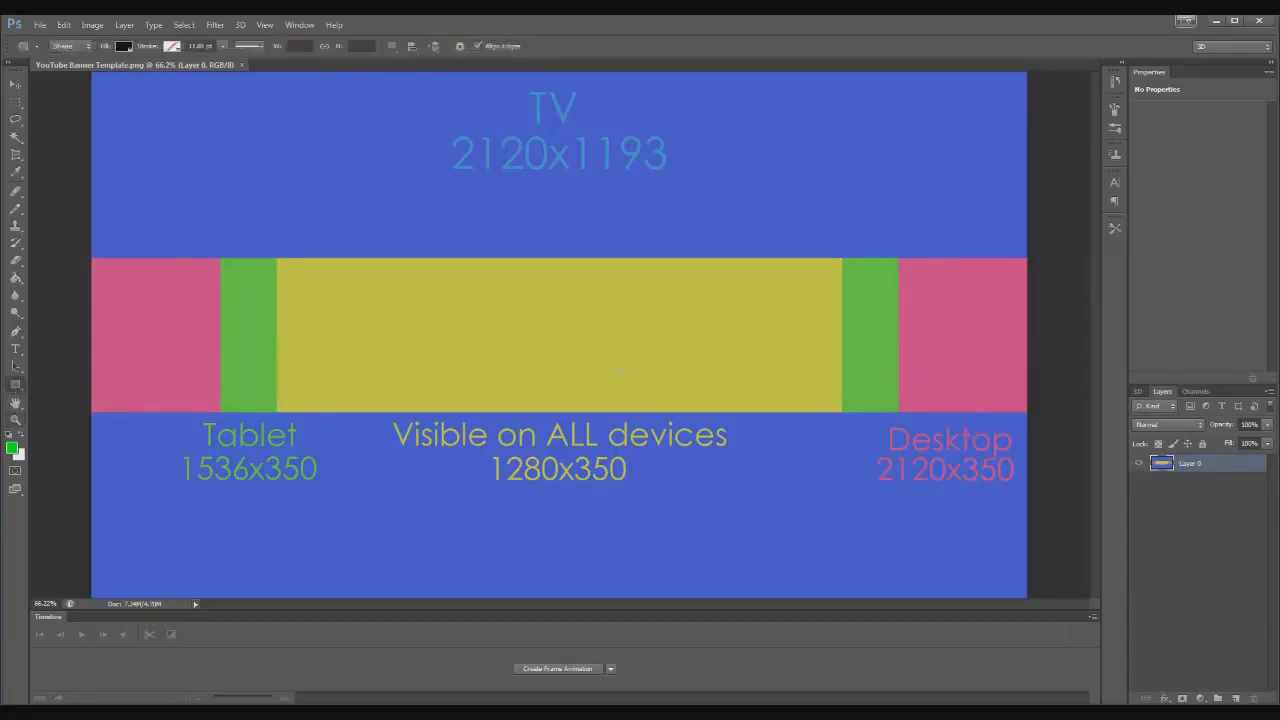
click(595, 356)
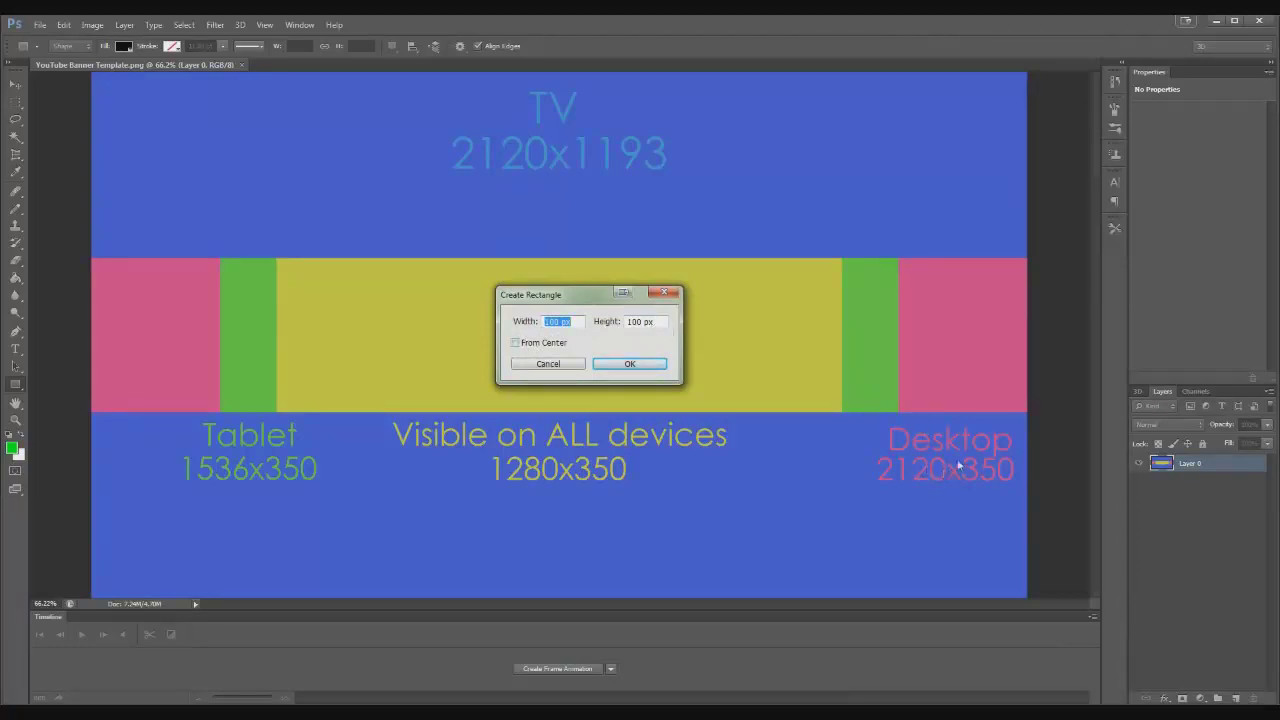
text(2120)
key(Tab)
text(350)
click(620, 365)
Step: Move the black rectangle over the middle strip and select the whole canvas on Layer 0
click(12, 87)
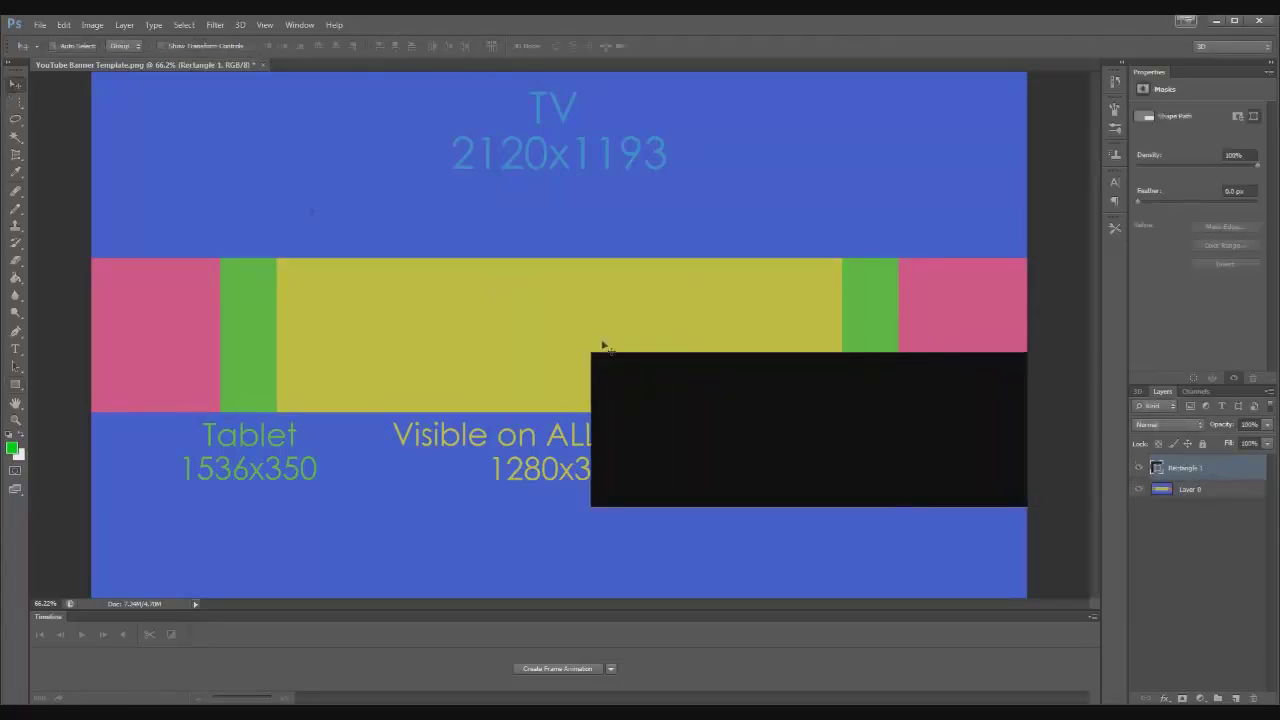
drag(738, 414, 258, 336)
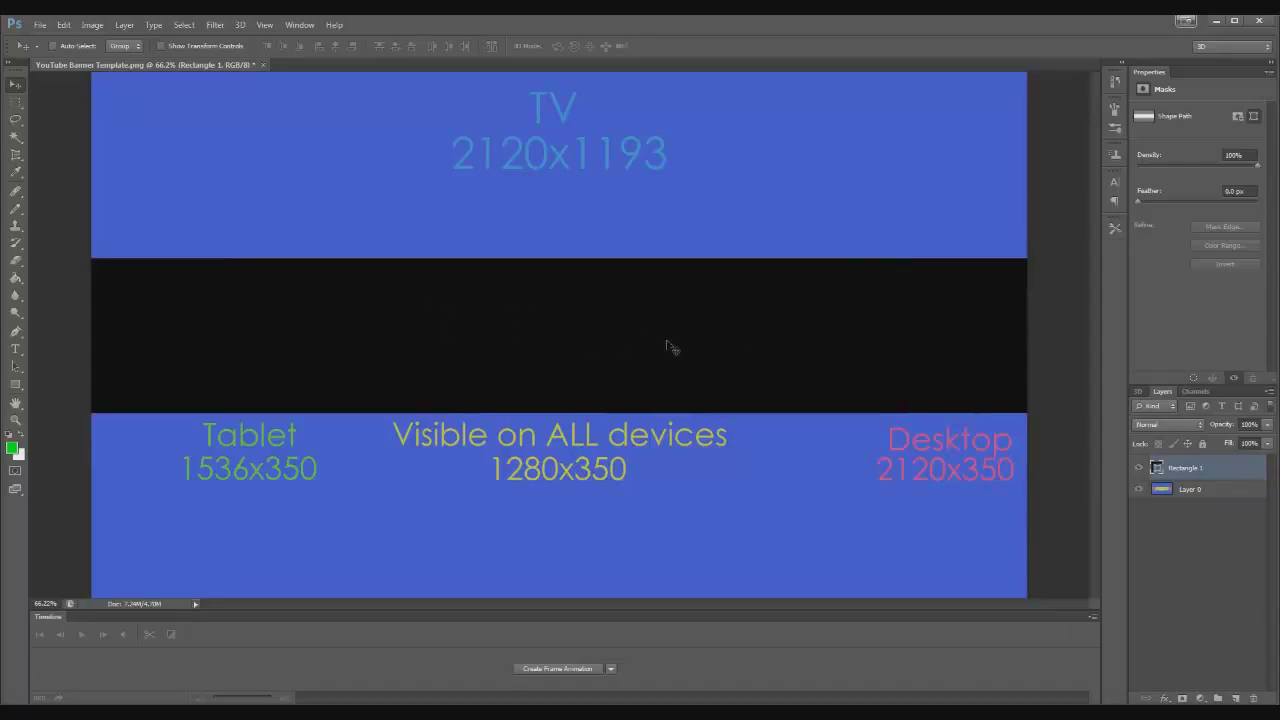
click(1180, 489)
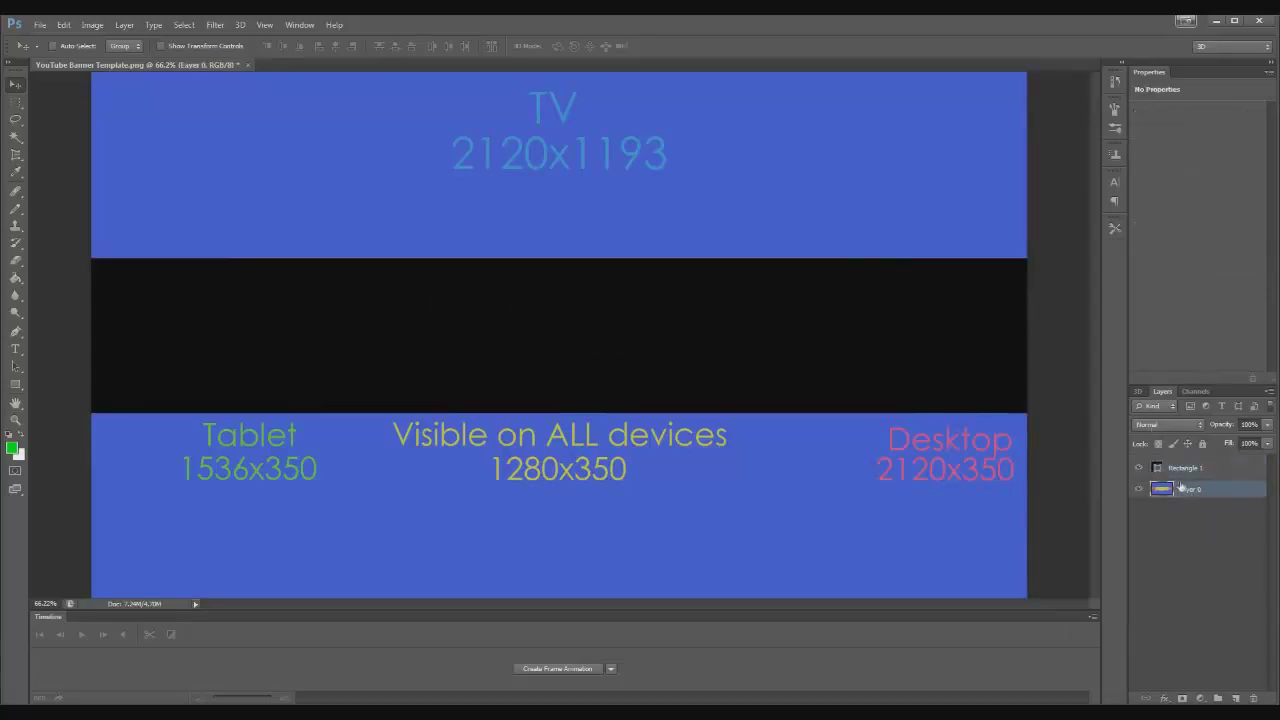
key(ctrl+a)
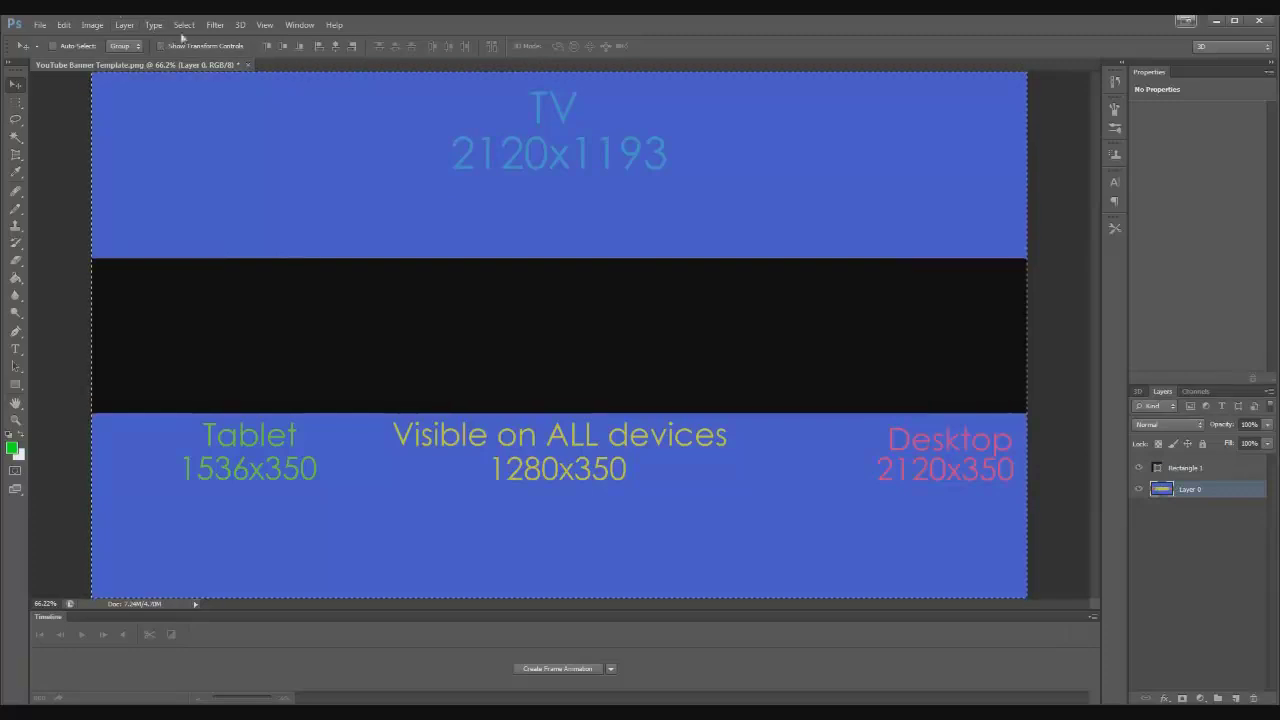
click(184, 24)
click(477, 24)
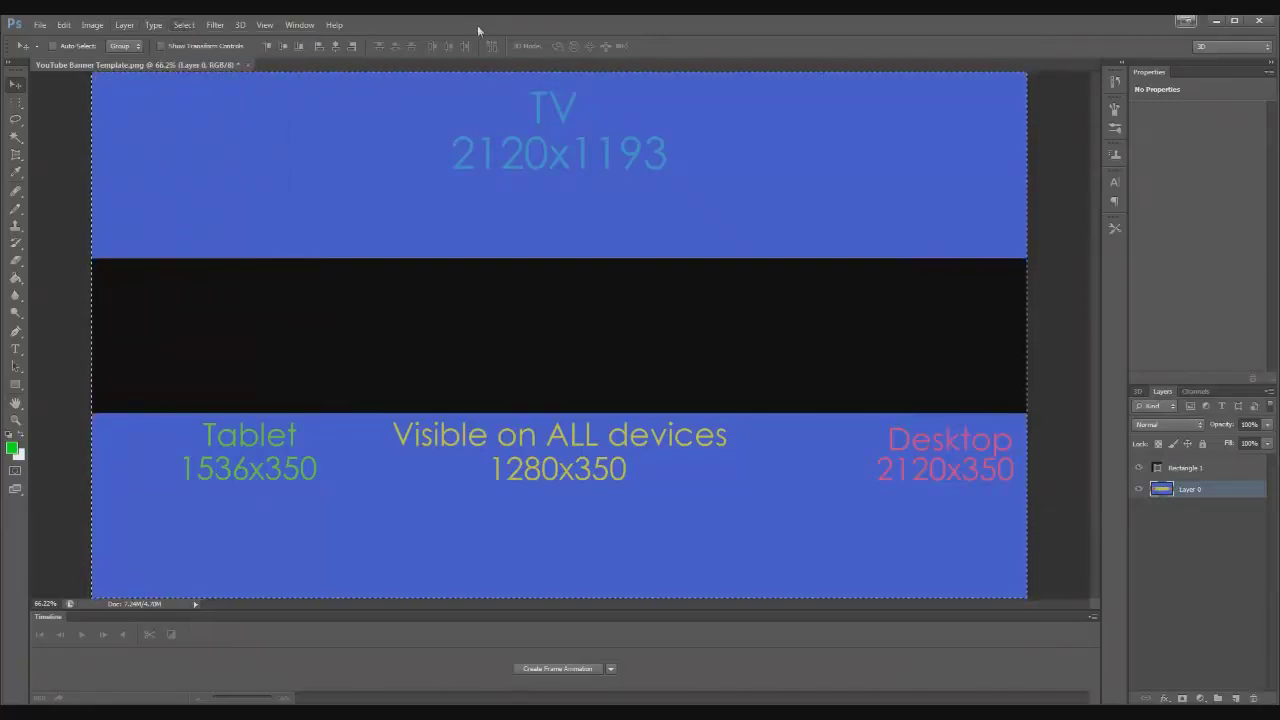
Step: Align Rectangle 1 to the canvas, then deselect
click(1185, 468)
click(9, 90)
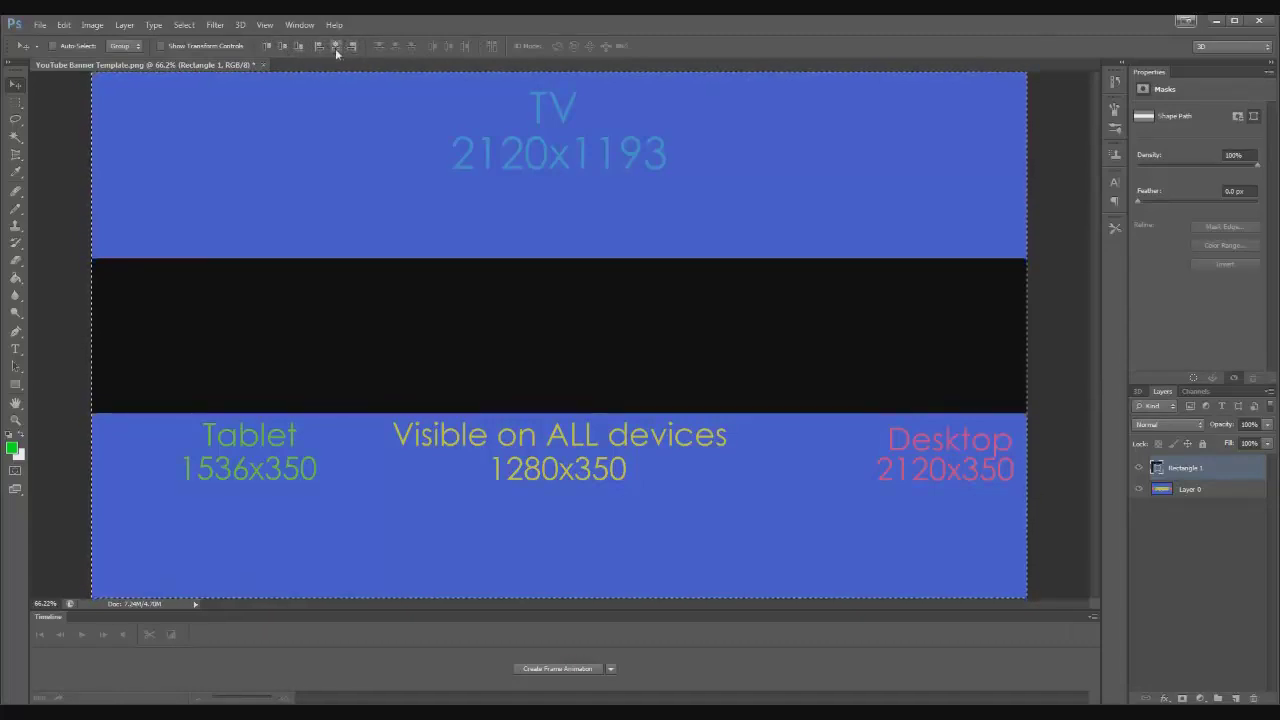
click(283, 46)
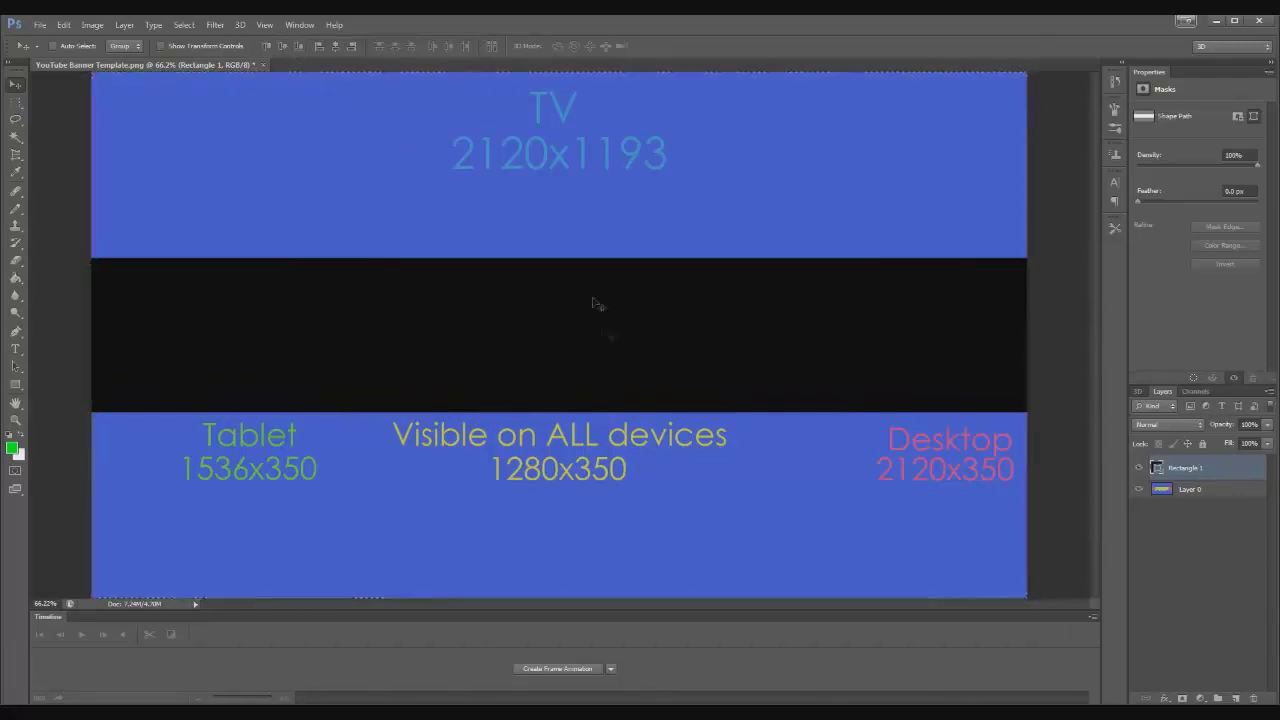
click(184, 25)
click(200, 53)
Step: Open the space wallpaper from Pictures and drag it into the banner document
click(39, 25)
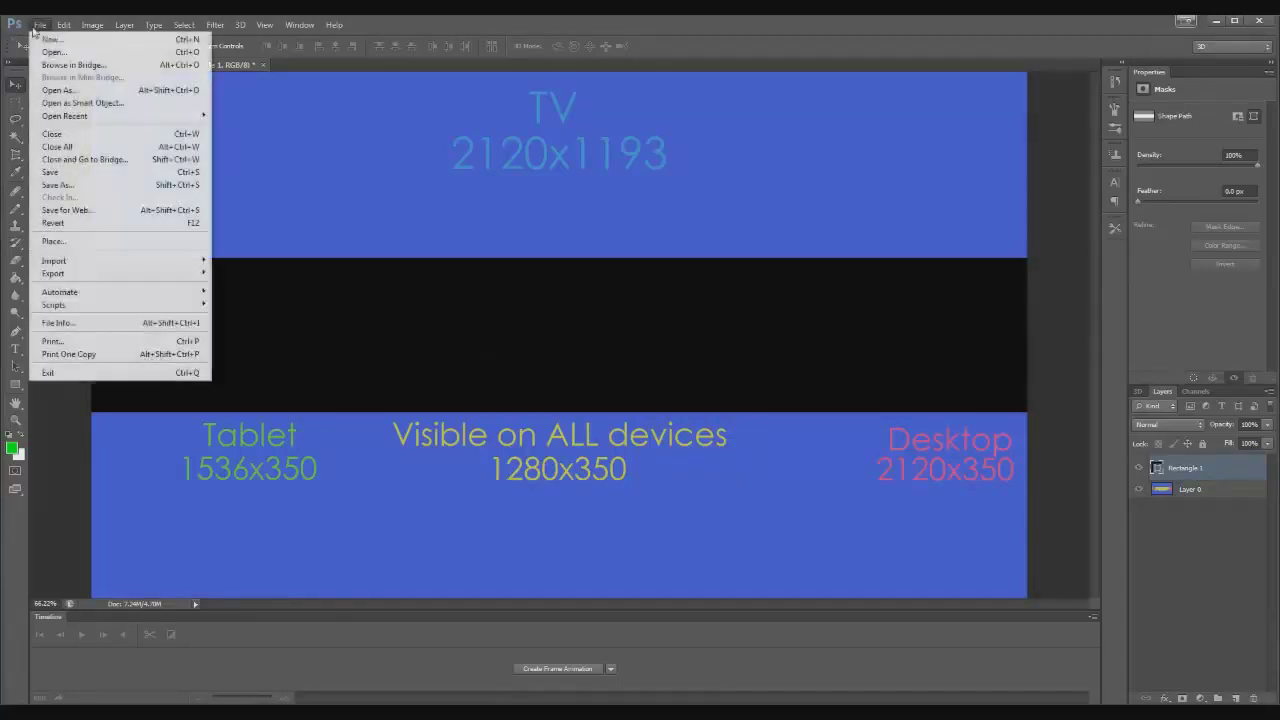
click(50, 42)
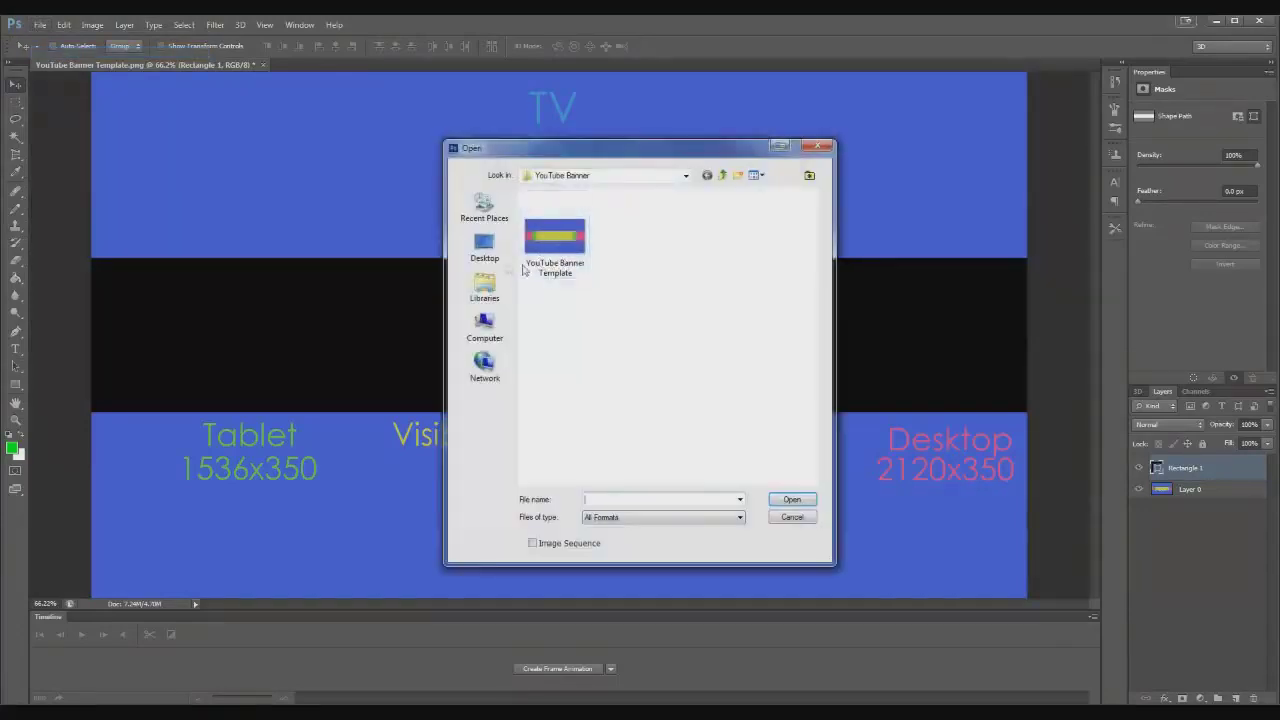
click(484, 288)
double_click(705, 242)
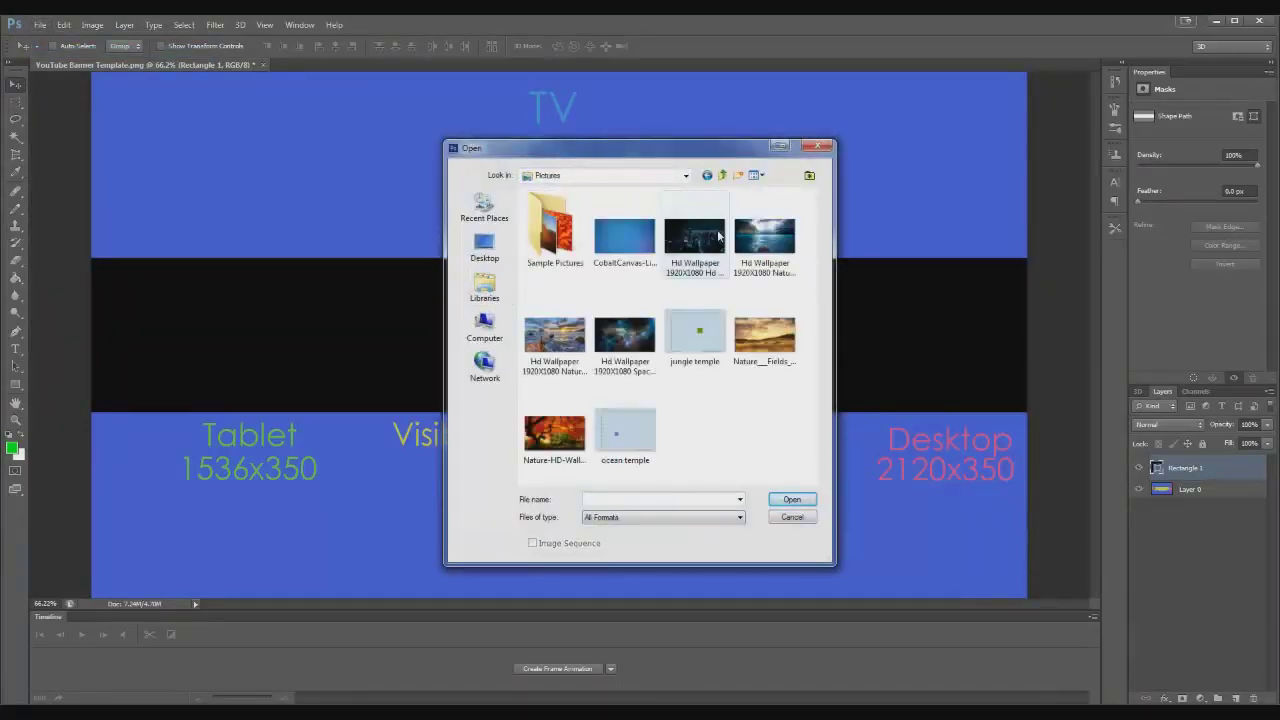
click(625, 337)
click(792, 499)
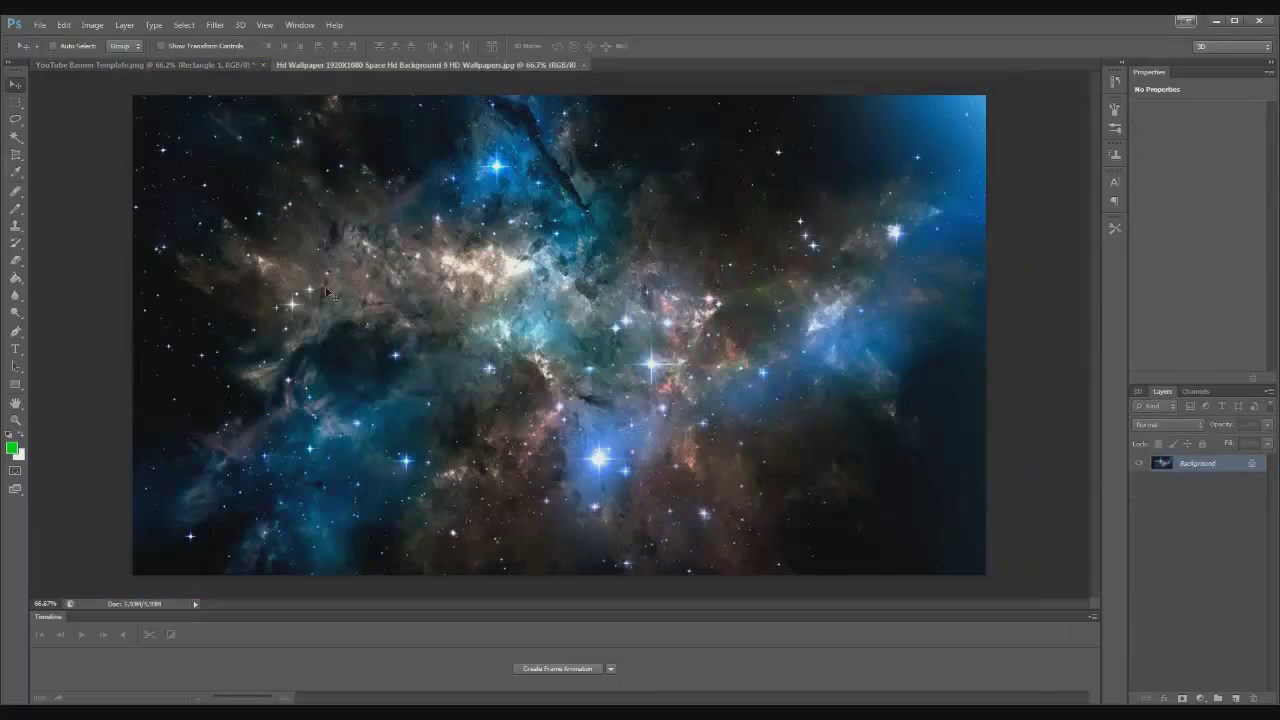
click(200, 64)
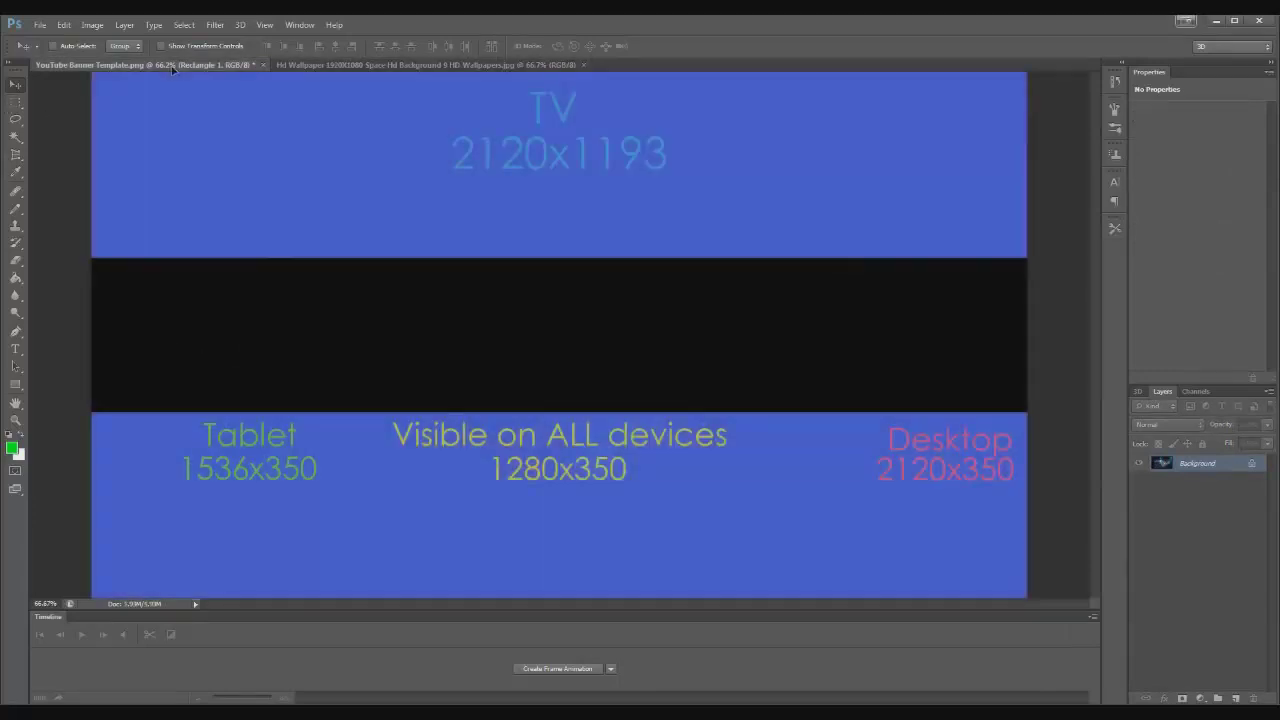
mouse_move(252, 211)
mouse_down()
mouse_move(248, 222)
mouse_move(297, 245)
mouse_move(266, 224)
mouse_up()
Step: Scale the wallpaper layer with Free Transform so it covers the whole canvas
click(15, 102)
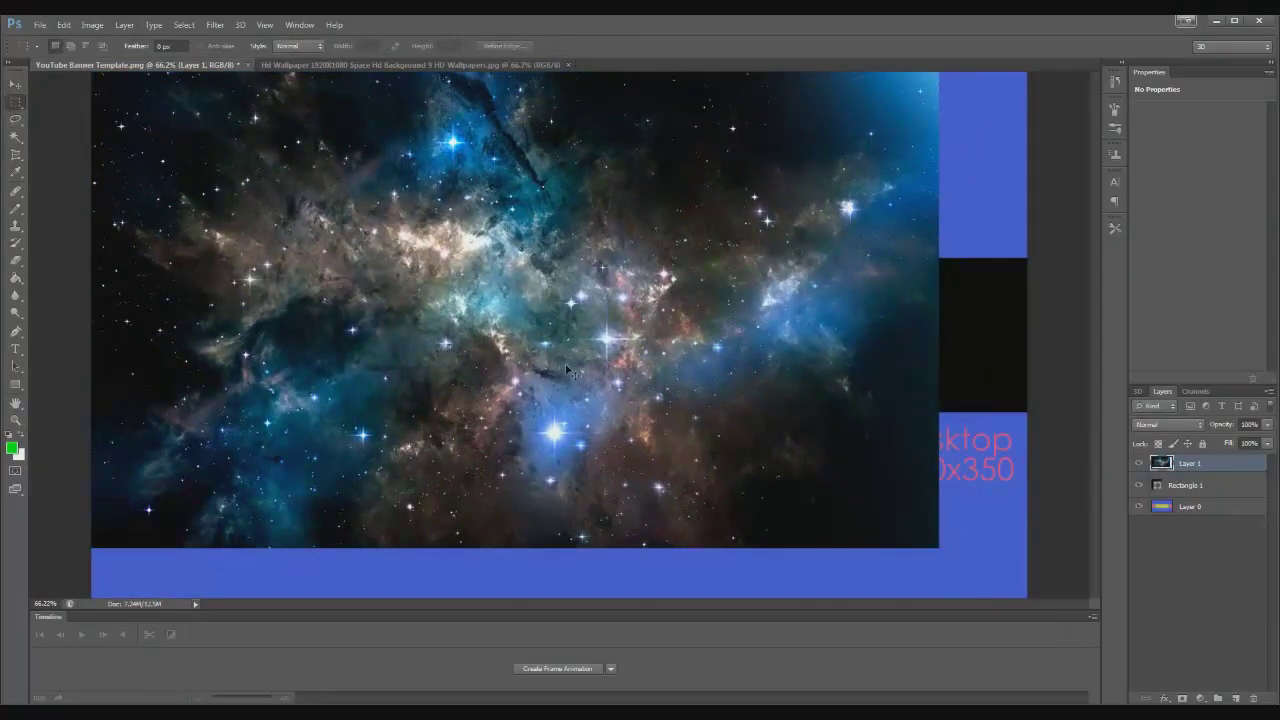
key(ctrl+t)
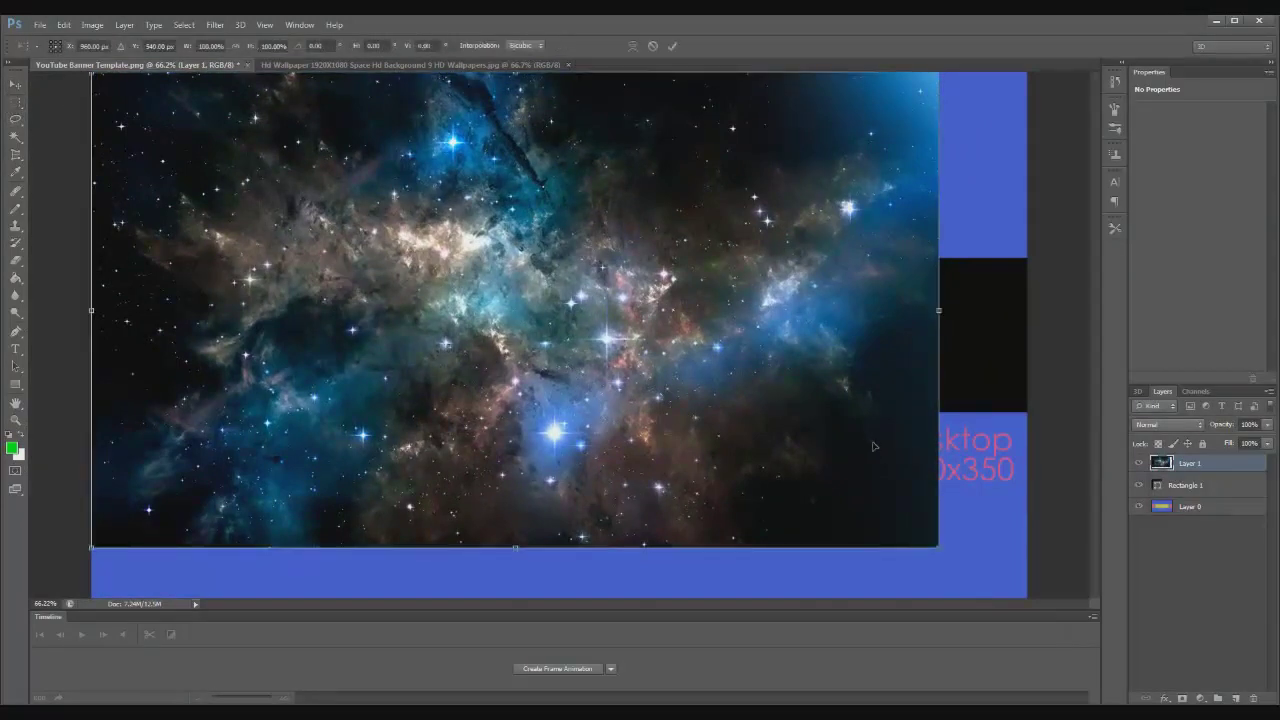
drag(943, 553, 1030, 597)
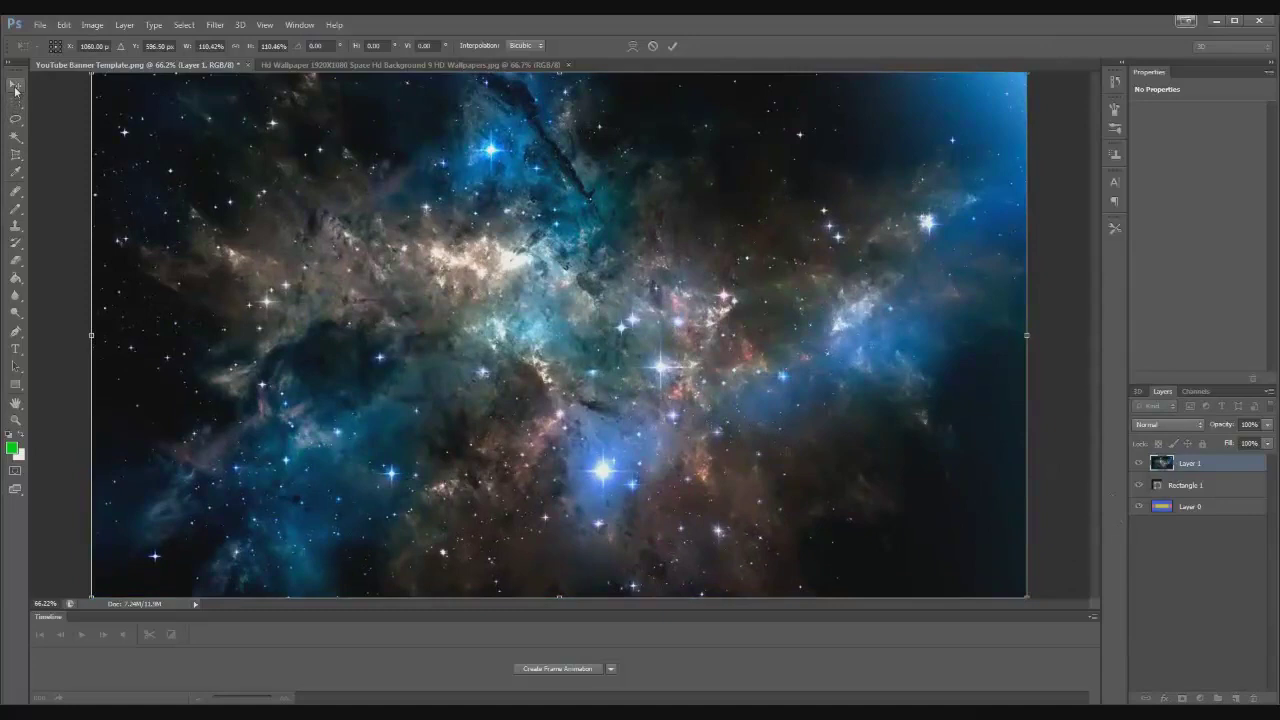
click(15, 88)
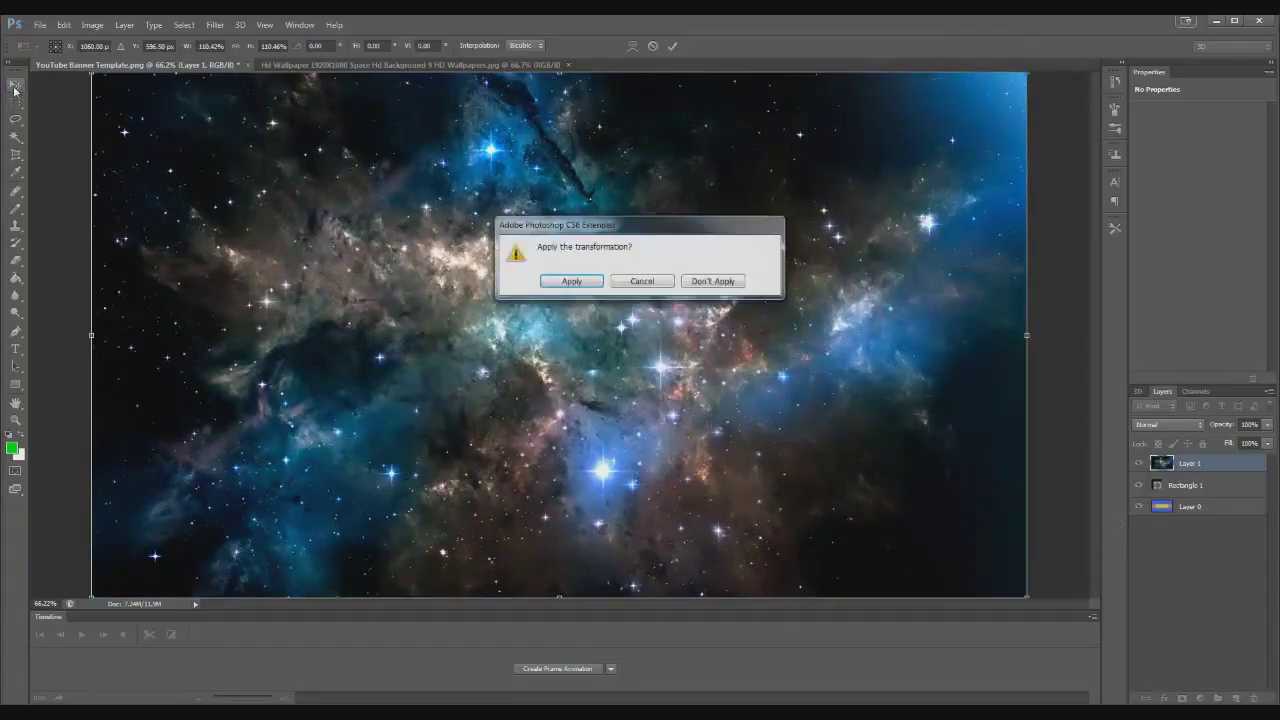
click(580, 284)
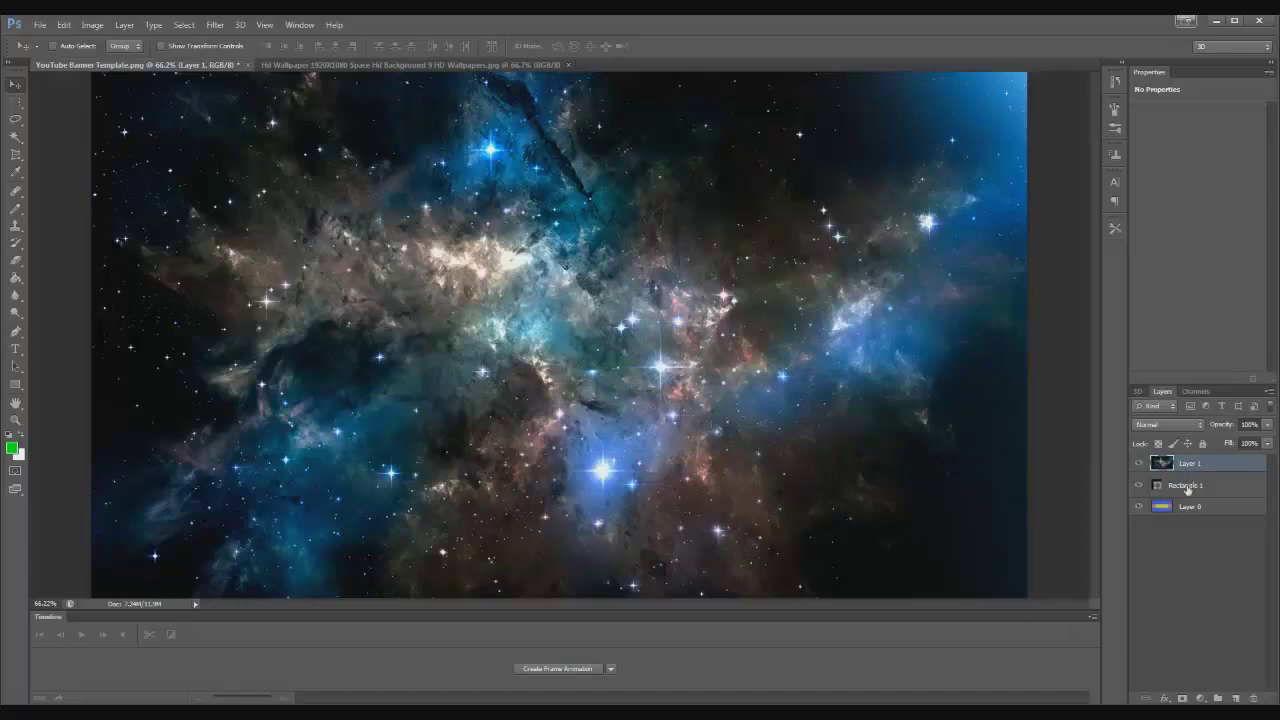
Step: Move Rectangle 1 above the wallpaper layer and rasterize it
drag(1187, 488, 1180, 463)
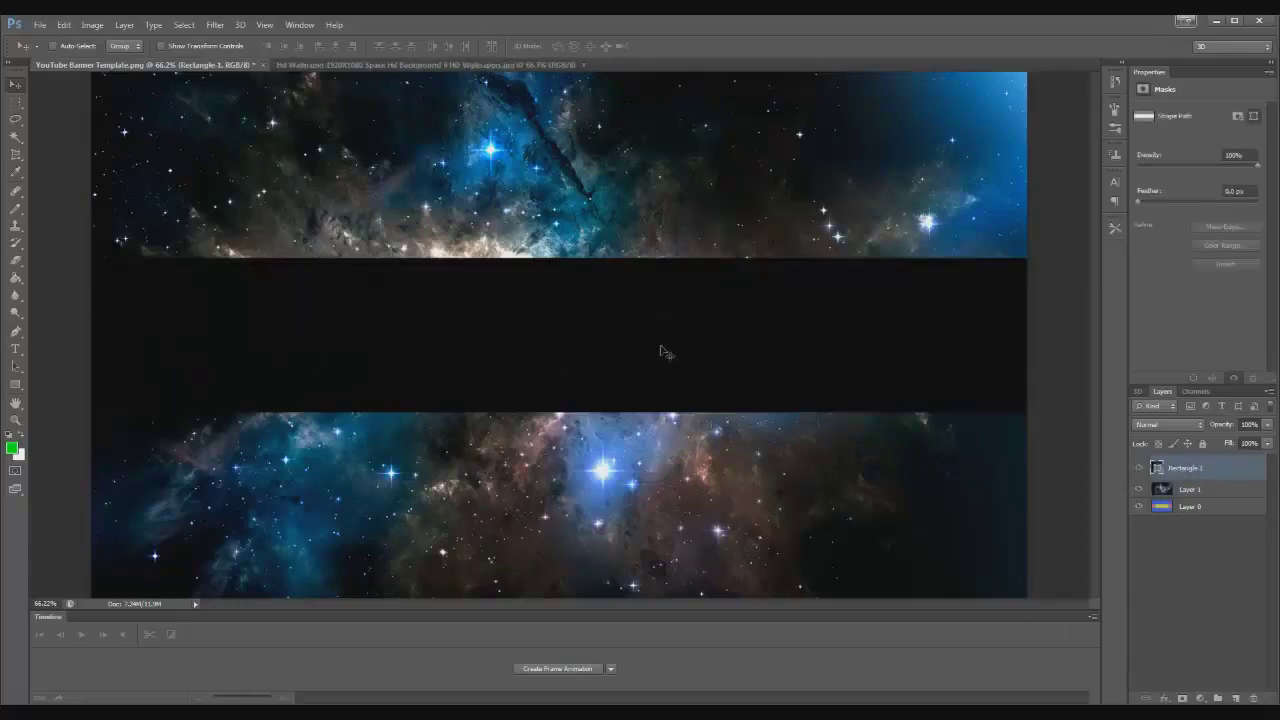
right_click(1179, 470)
click(1055, 298)
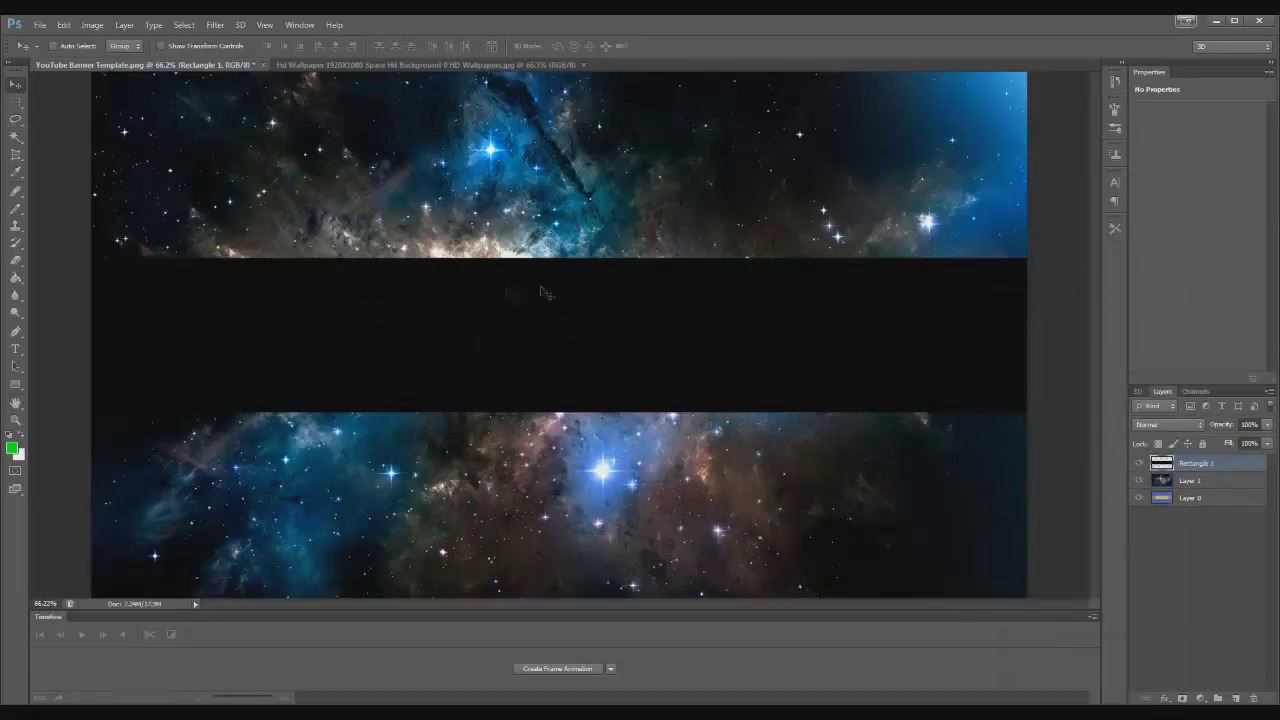
Step: Select the dark middle band by colour, then invert to the top and bottom areas
click(20, 135)
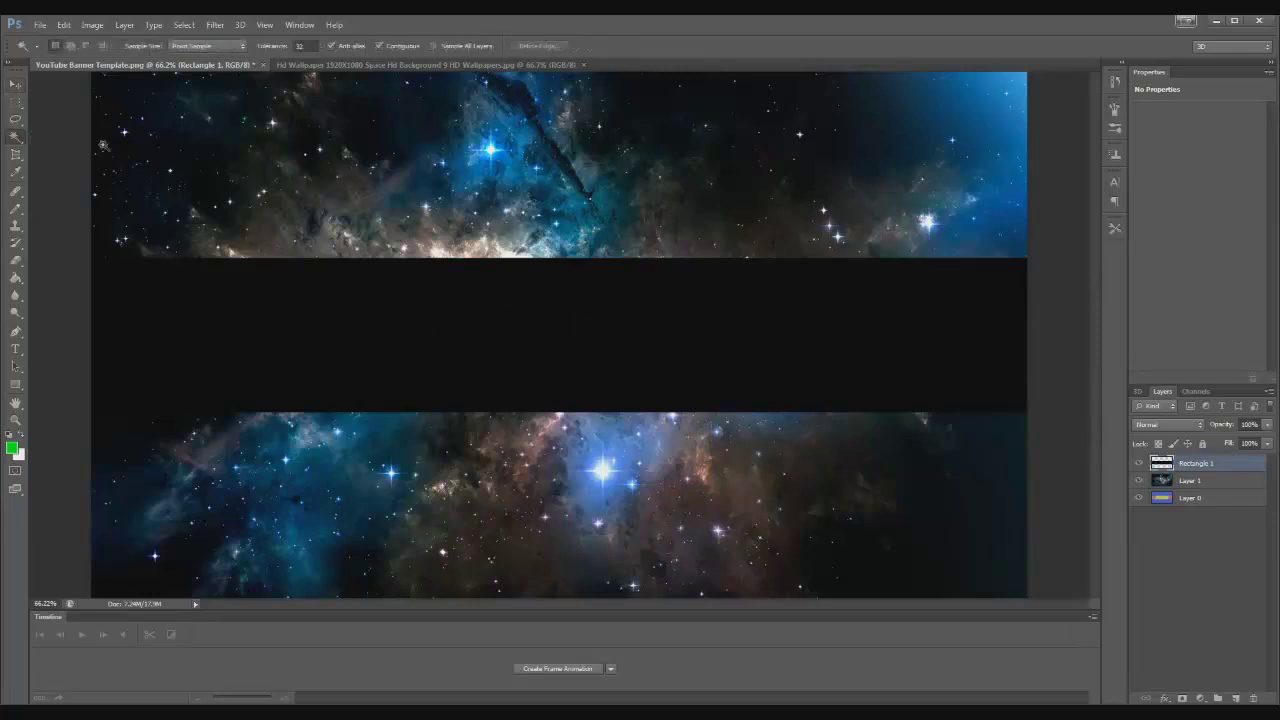
click(604, 317)
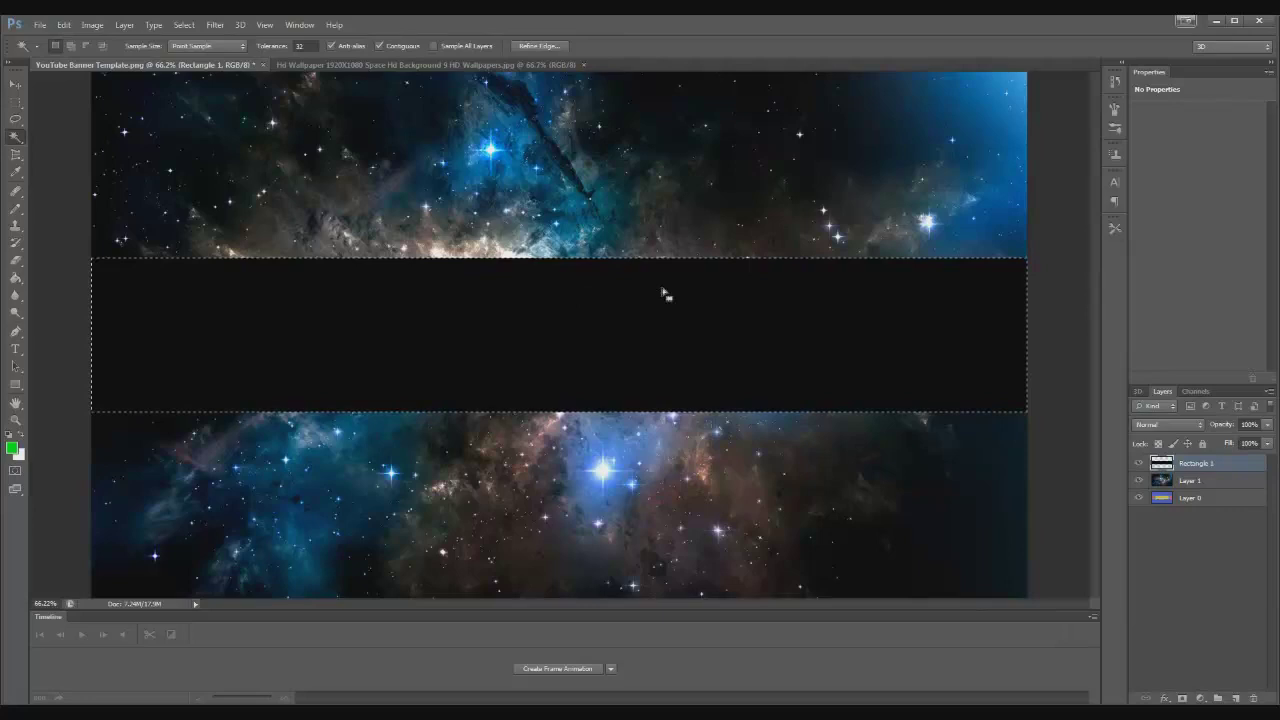
click(184, 24)
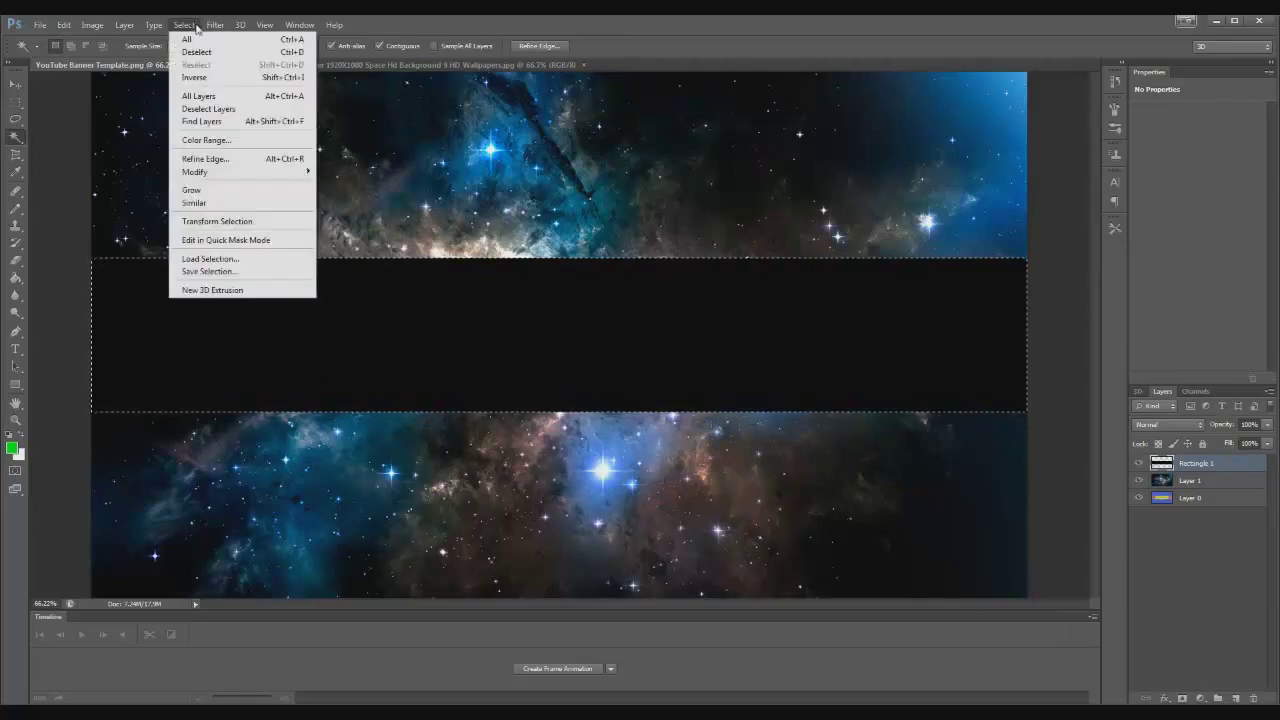
click(194, 80)
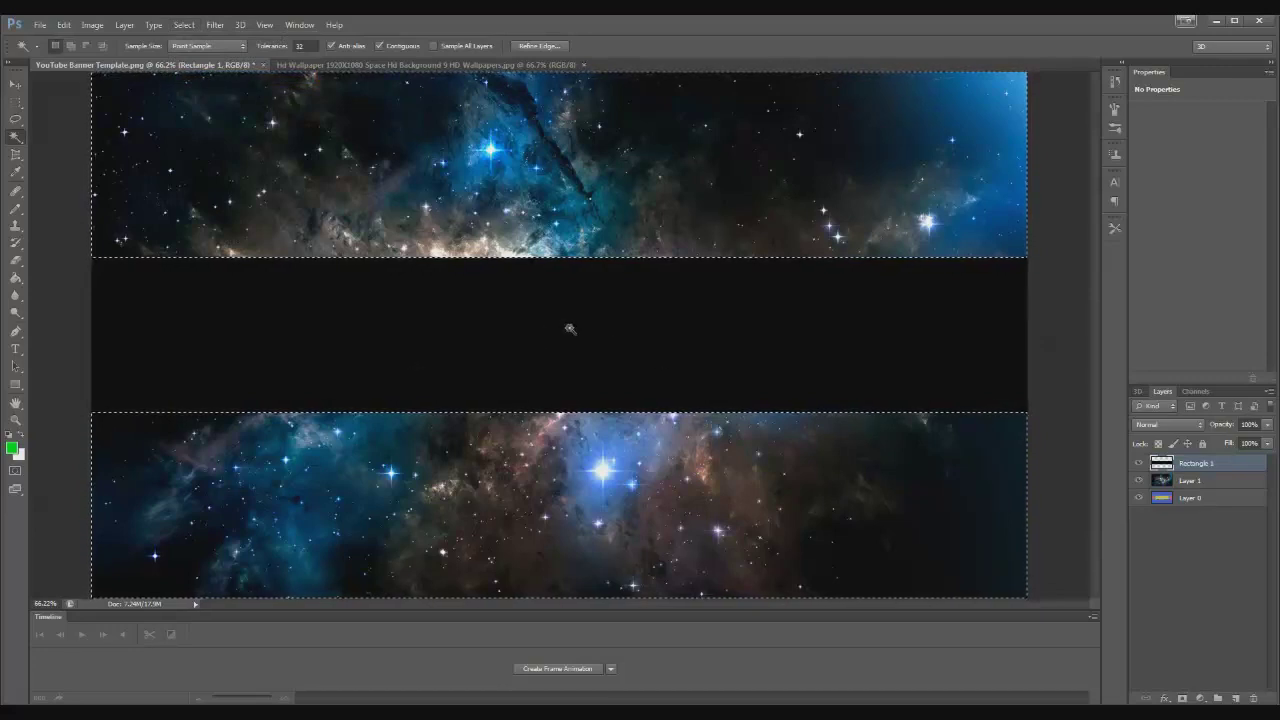
Step: Copy the top and bottom strips from Layer 1 and paste them into a new top layer
click(1190, 483)
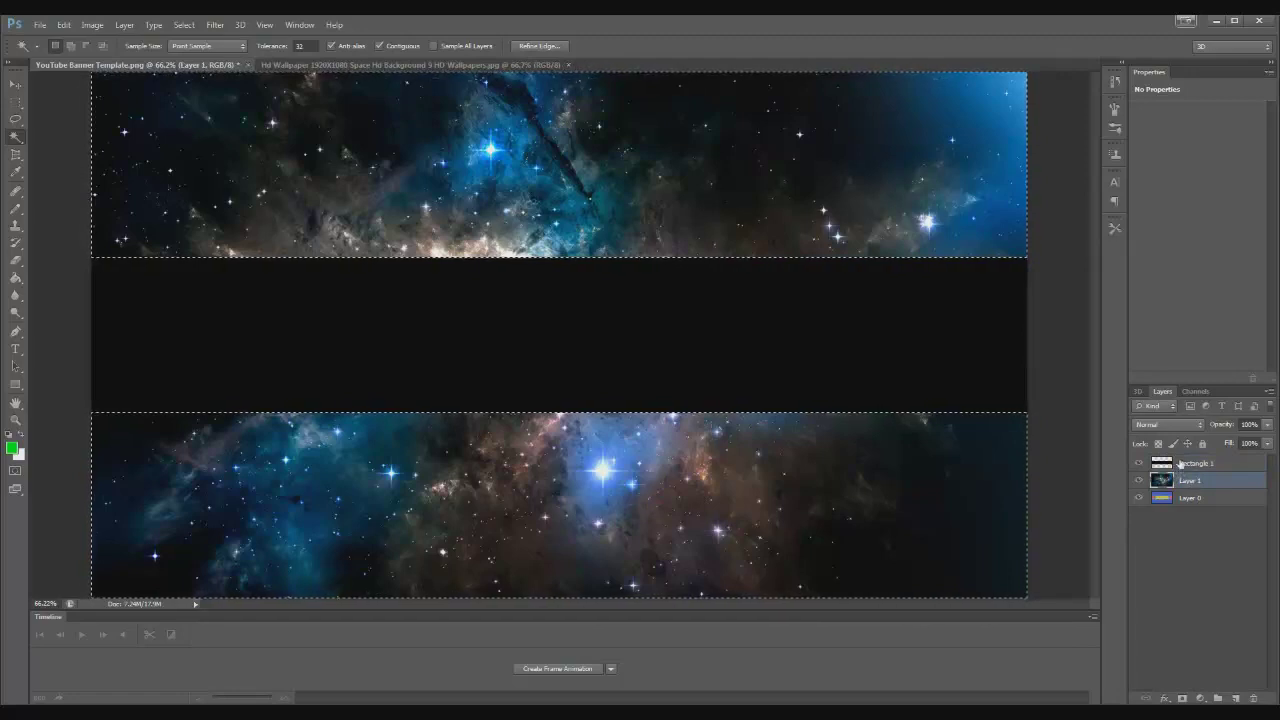
click(63, 24)
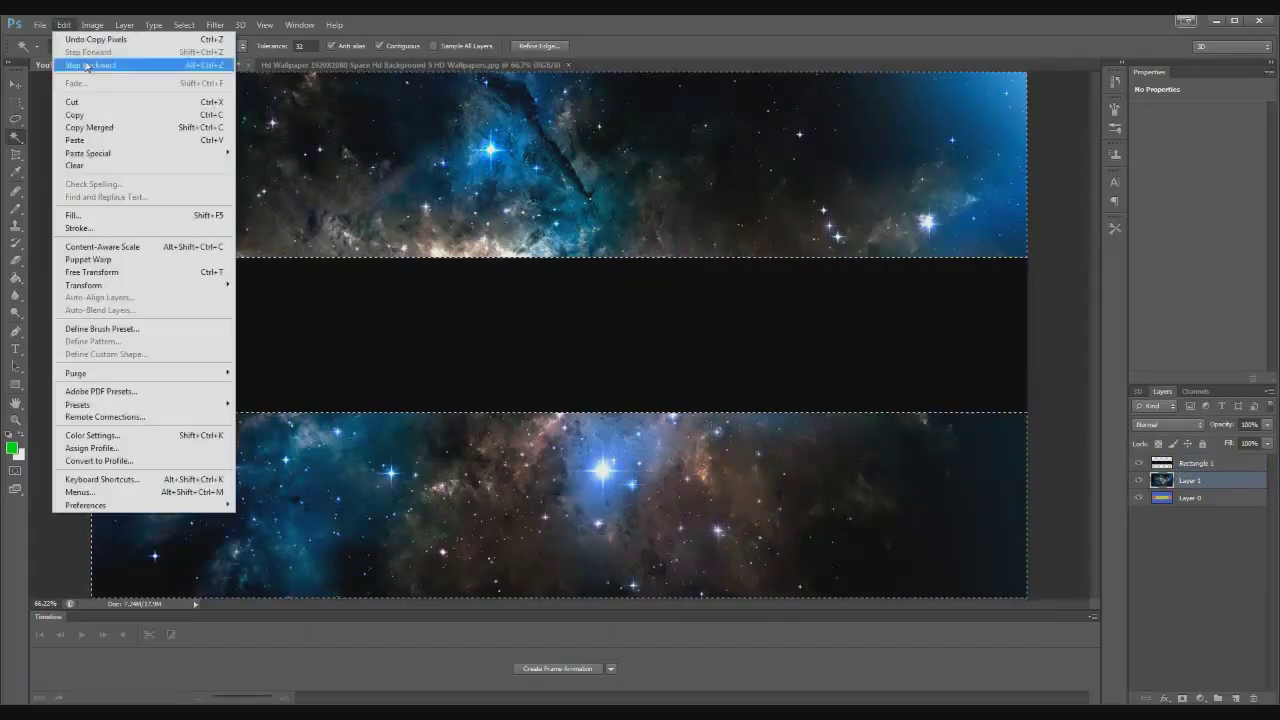
click(80, 113)
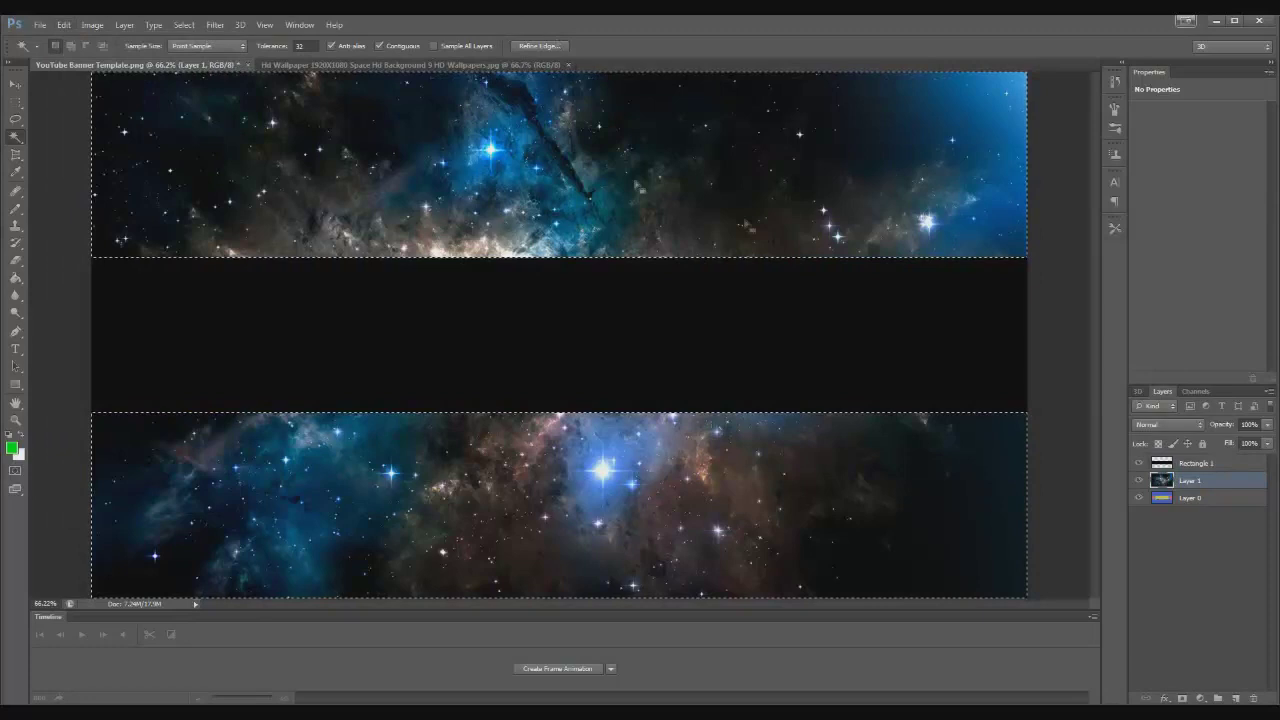
click(1236, 698)
drag(1186, 480, 1178, 458)
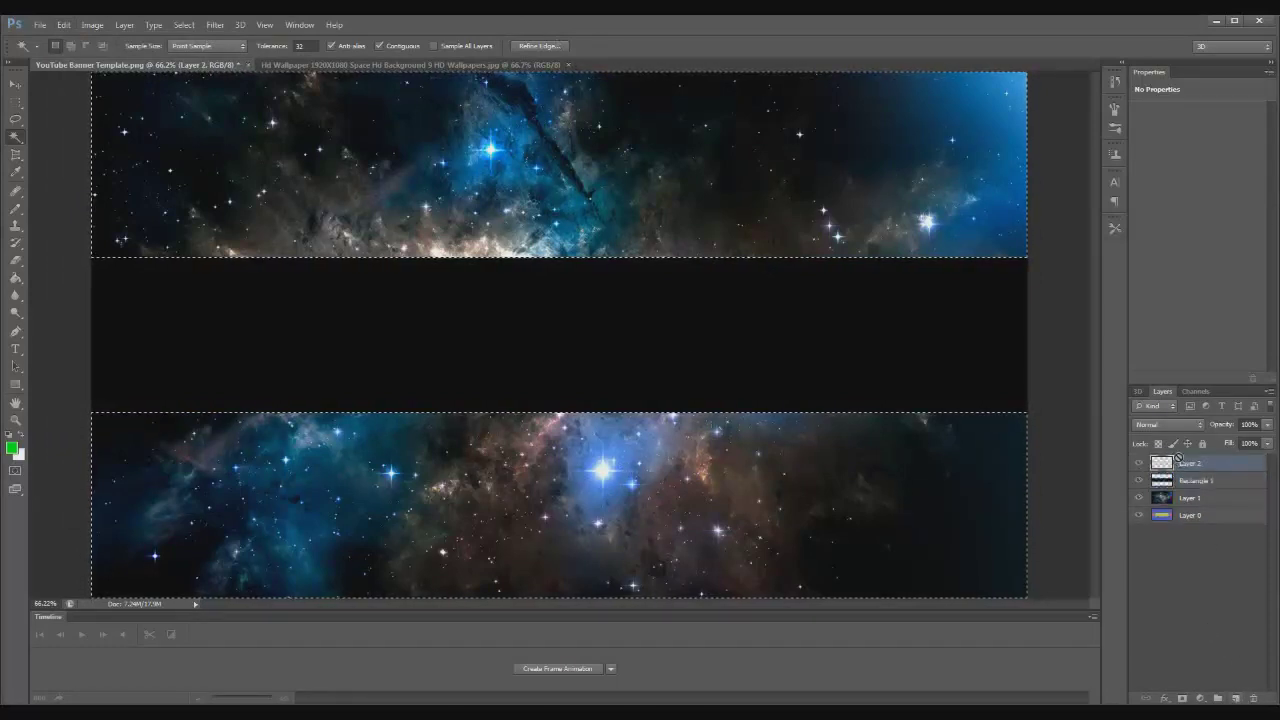
key(ctrl+v)
click(63, 24)
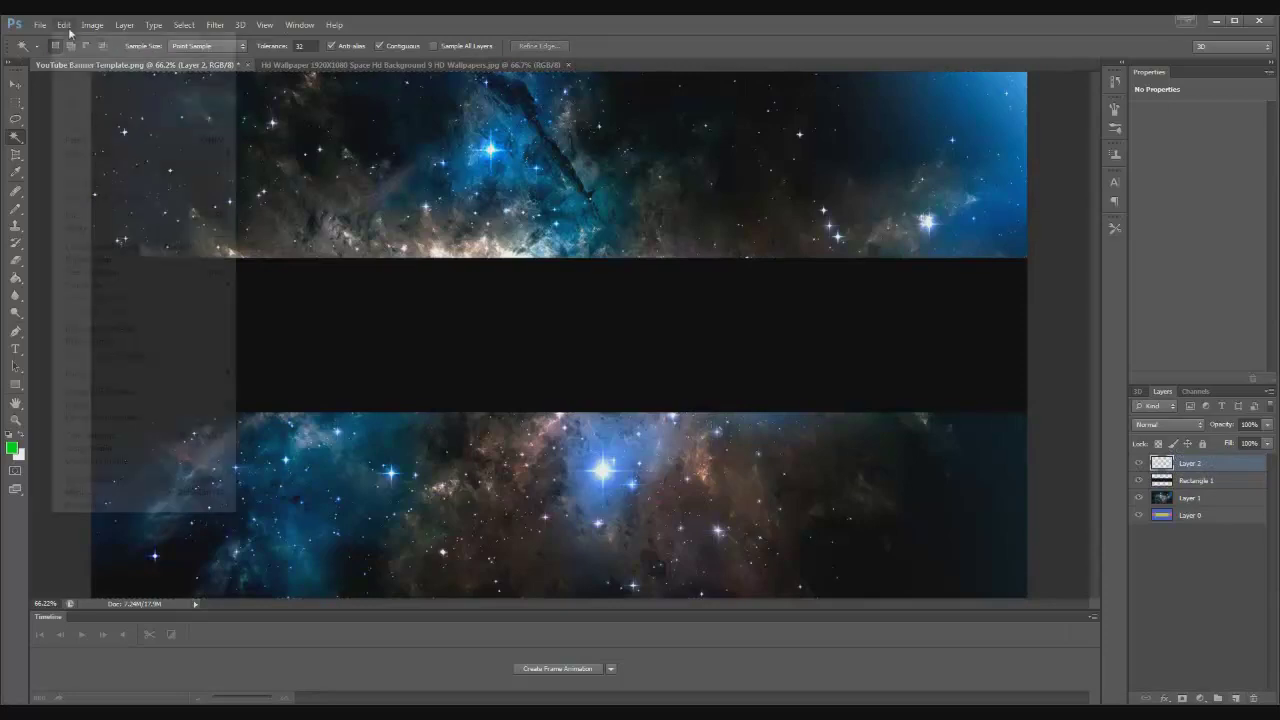
click(376, 27)
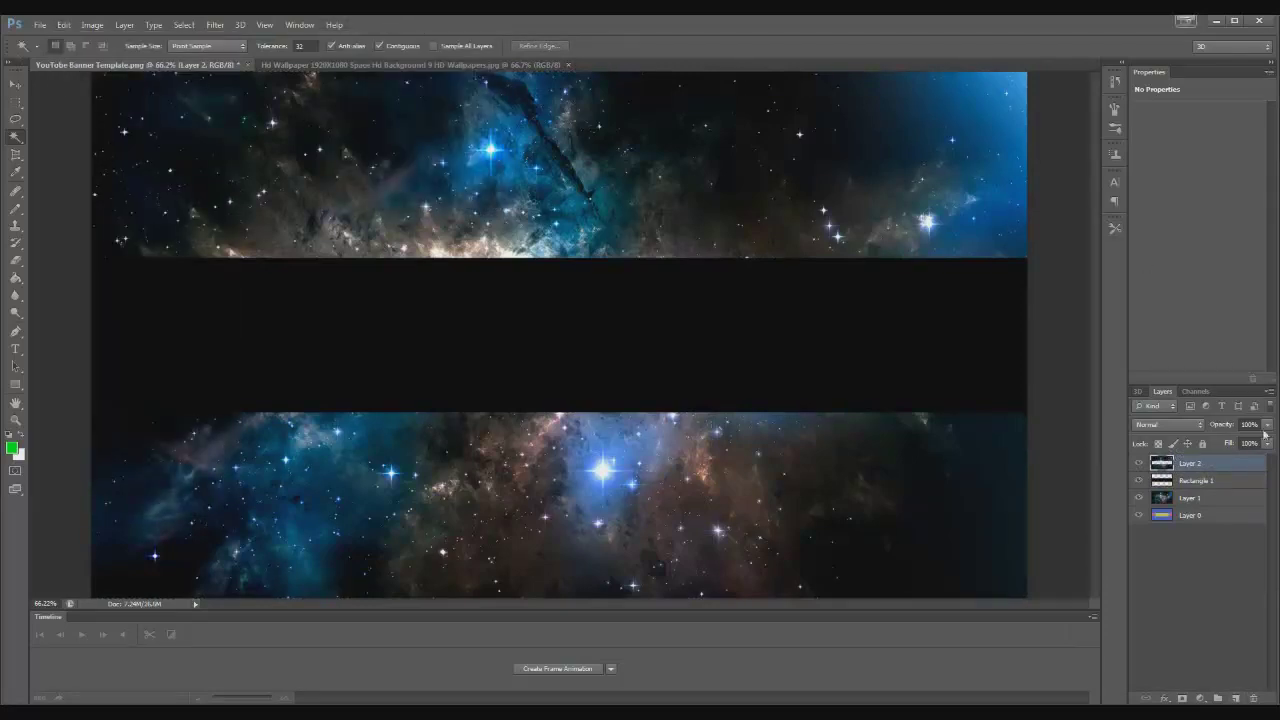
Step: Delete the Rectangle 1 layer and hide Layer 1
click(1175, 482)
click(1253, 698)
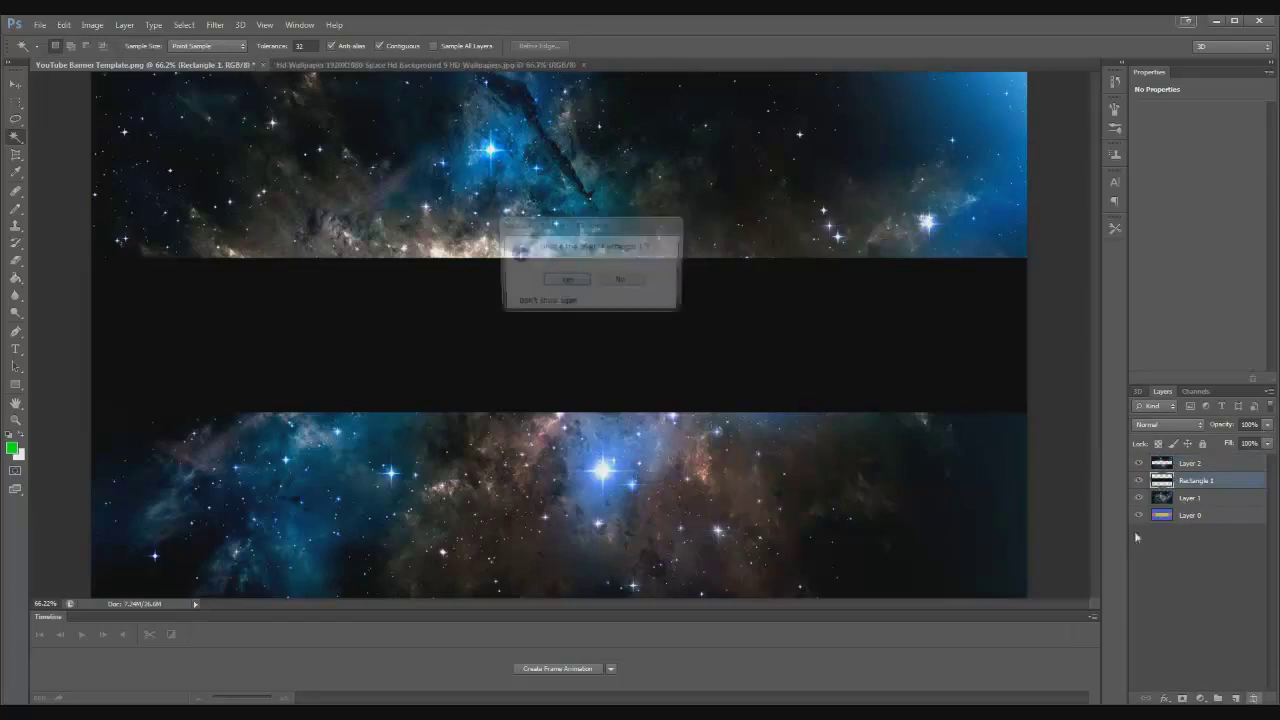
click(565, 282)
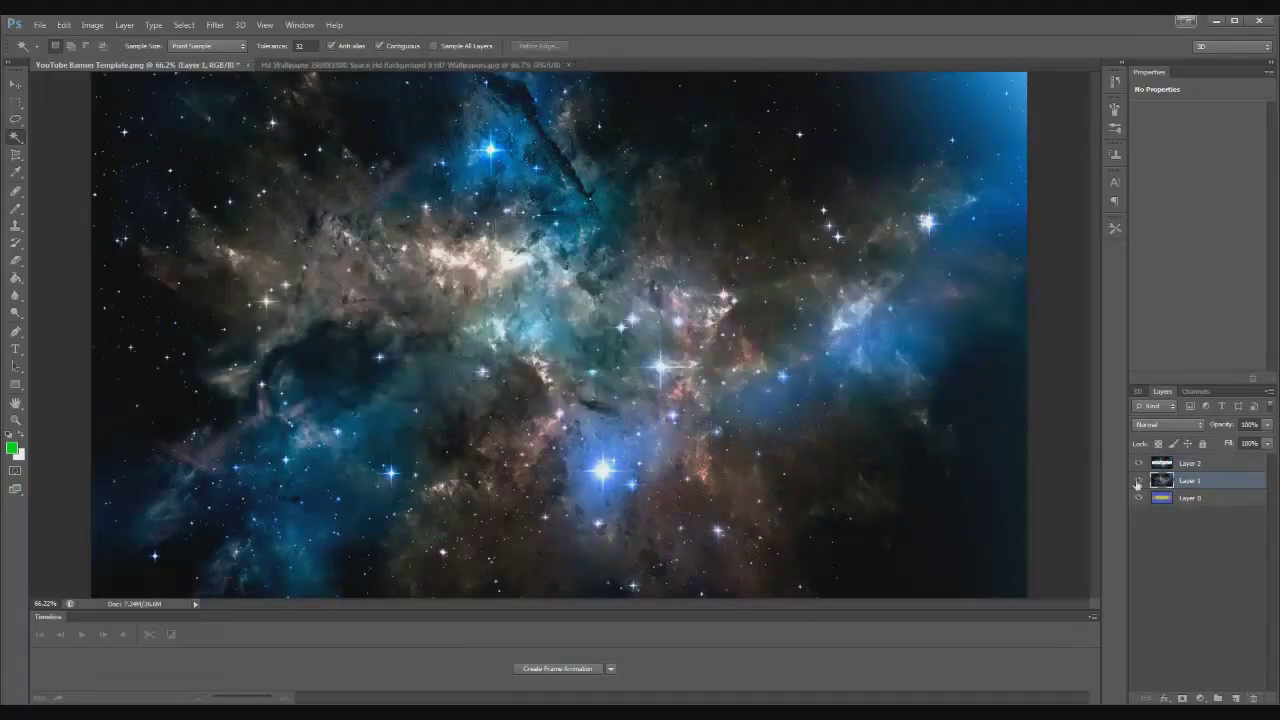
click(1138, 480)
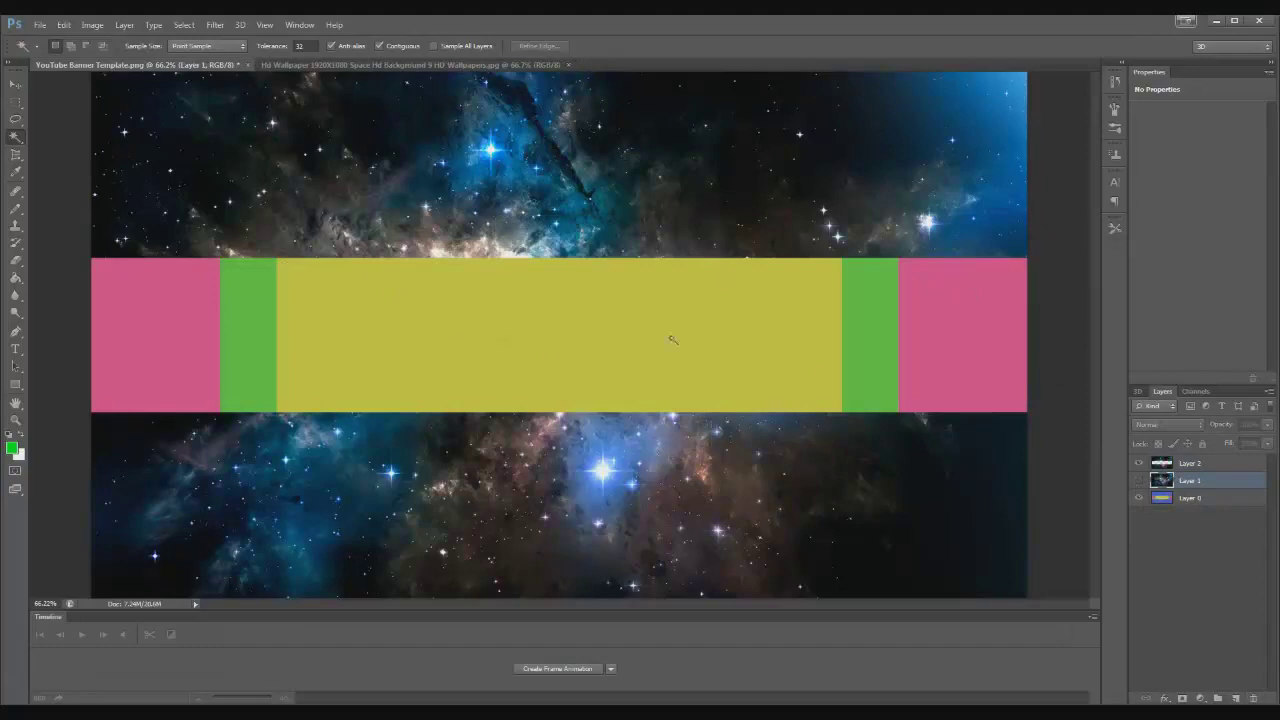
Step: Apply a Gaussian Blur to Layer 2, then make Layer 1 visible again
click(1194, 465)
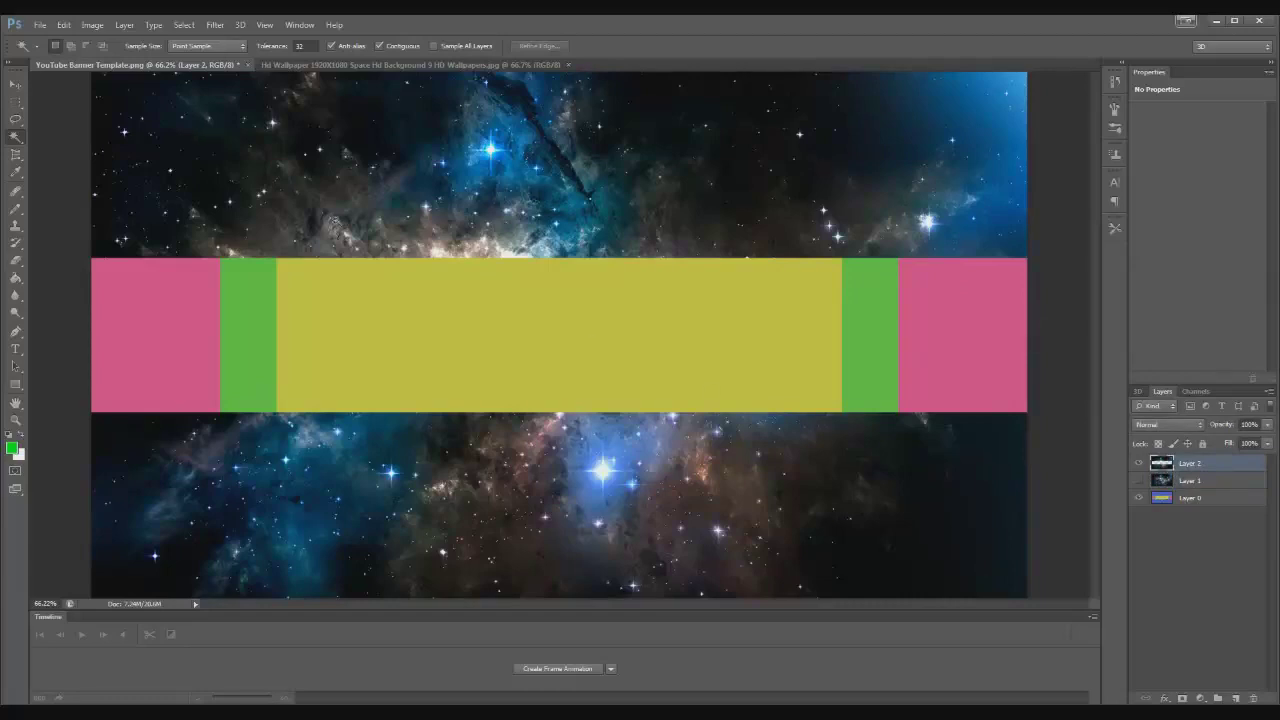
click(215, 25)
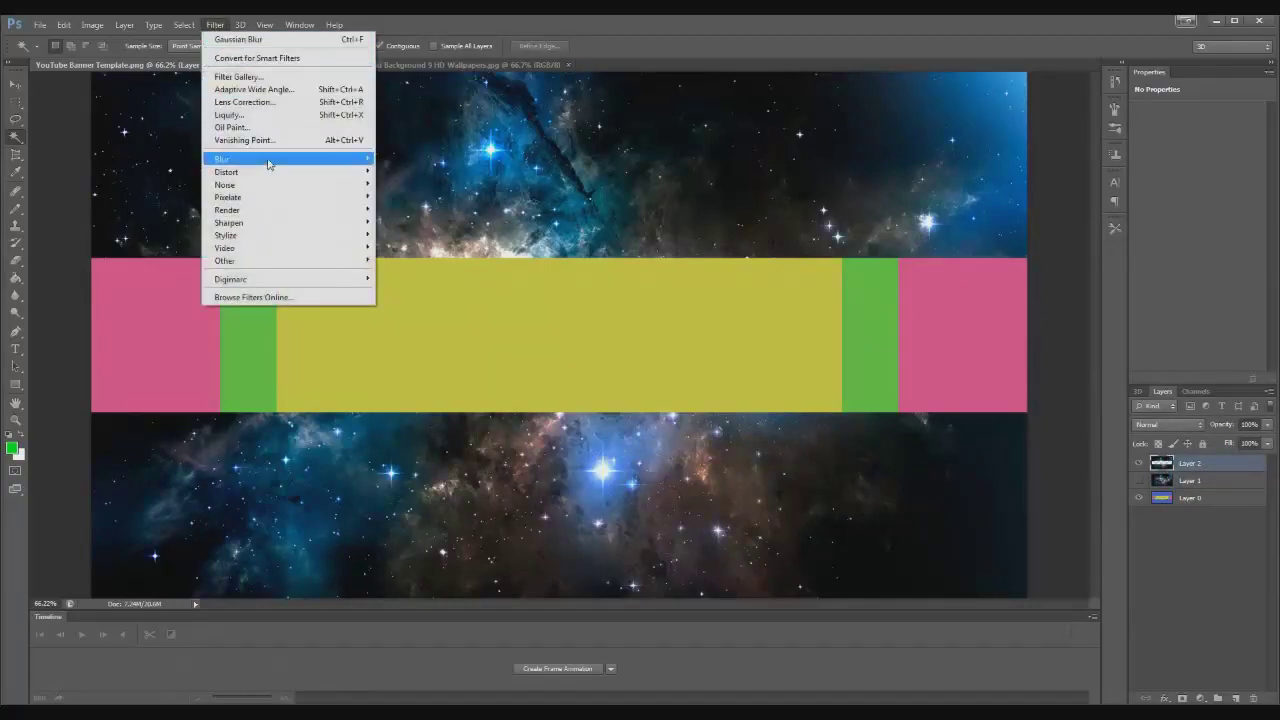
mouse_move(268, 163)
click(410, 253)
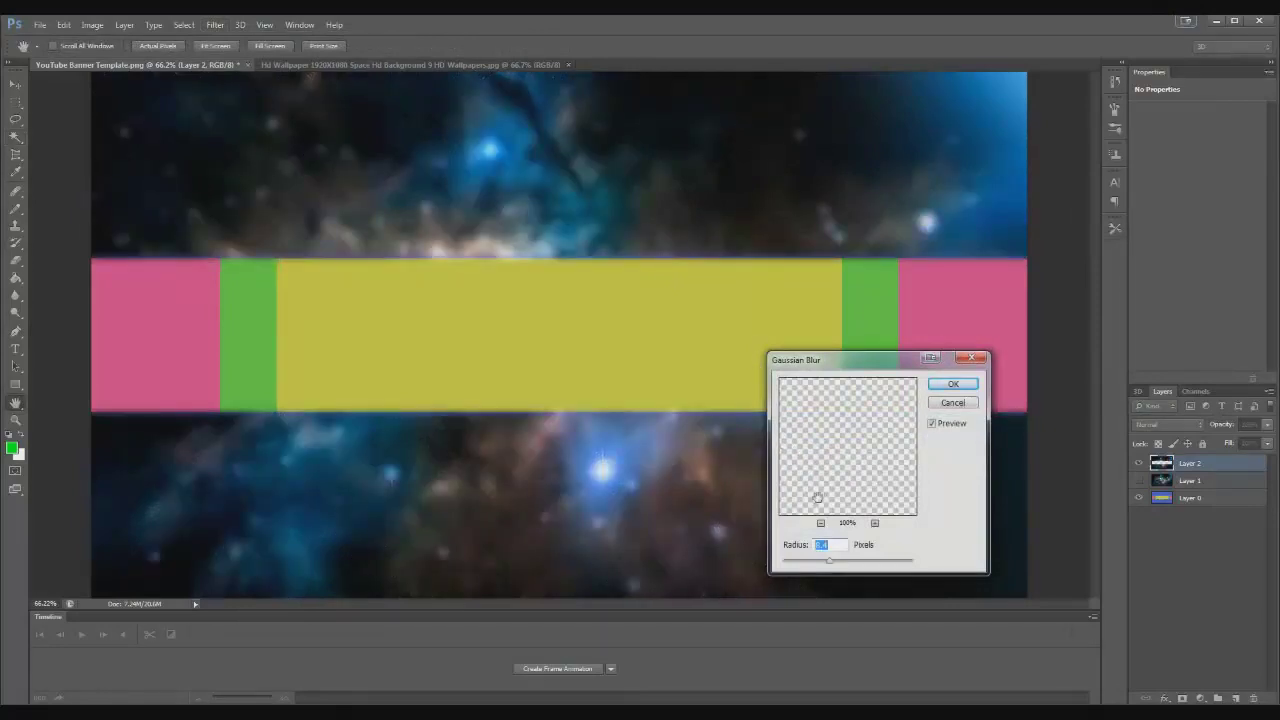
click(958, 385)
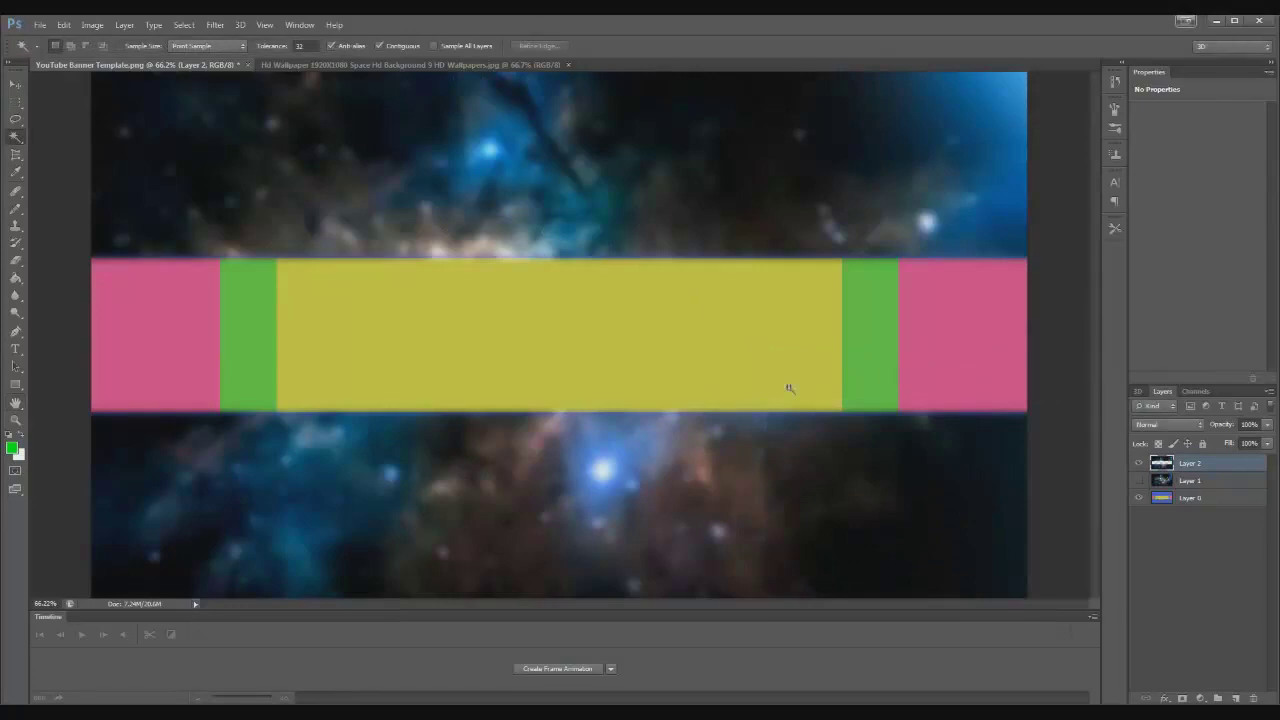
click(1187, 483)
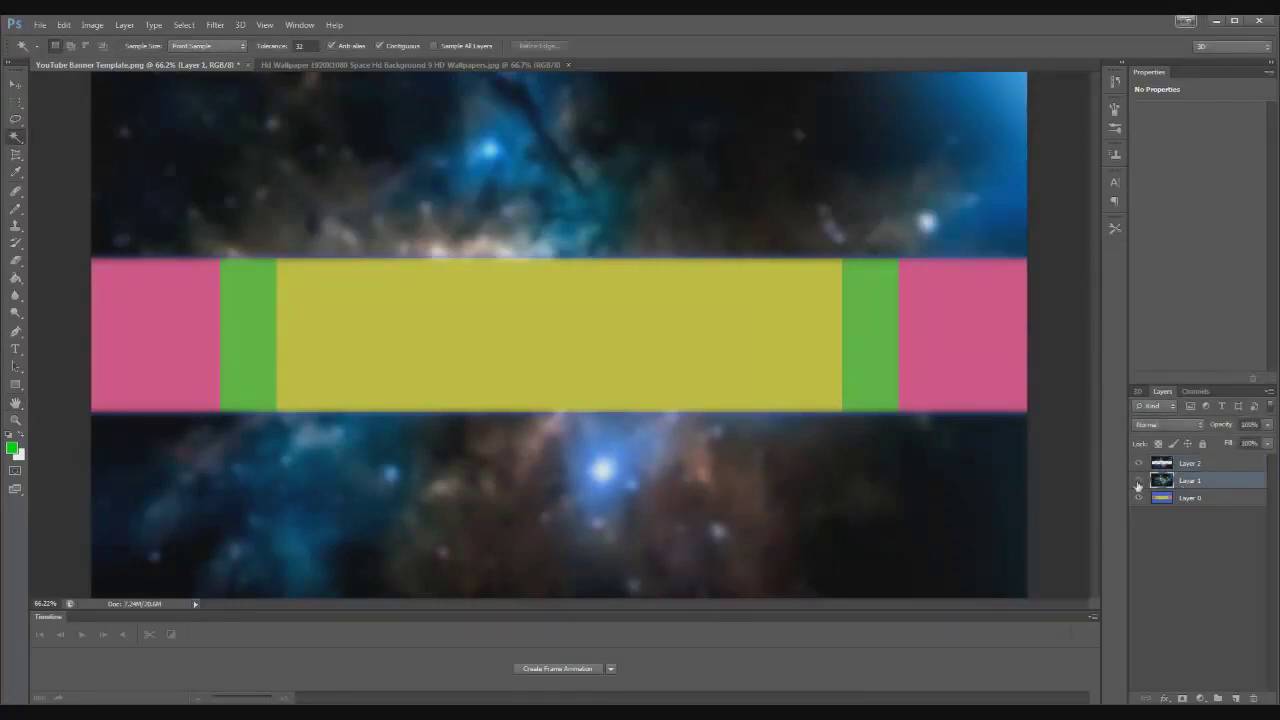
click(1138, 482)
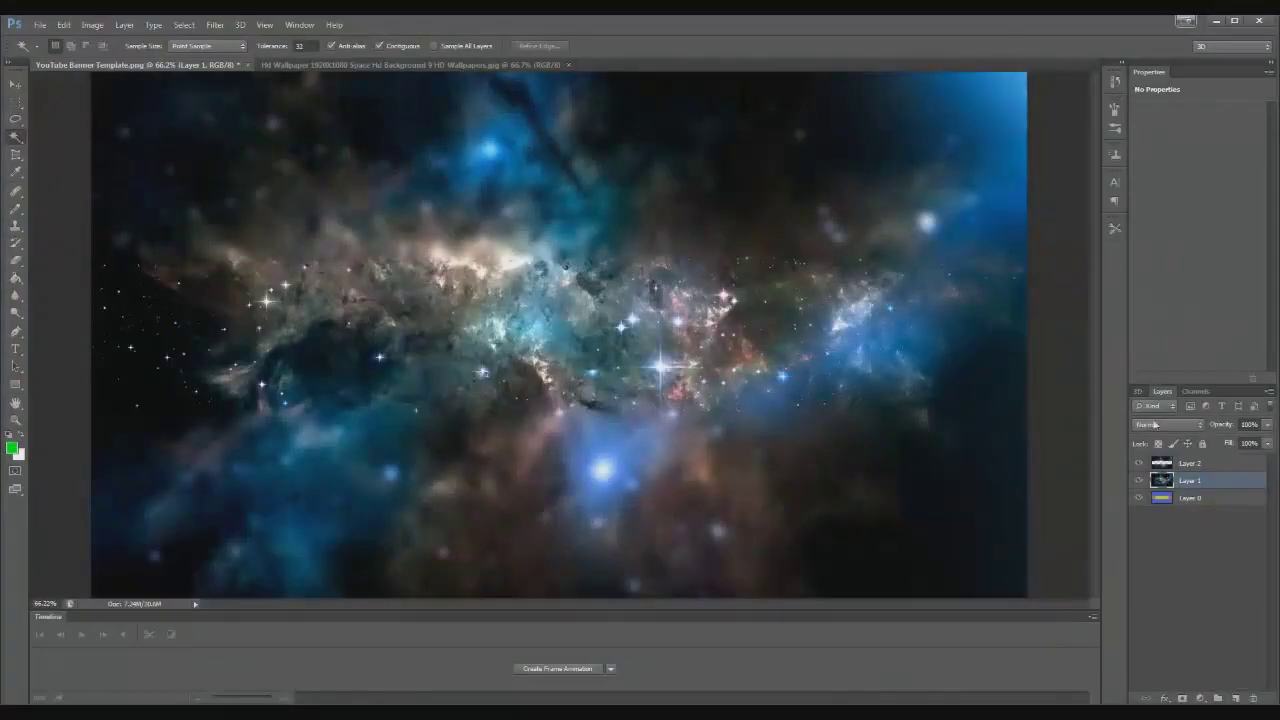
Step: Type VMMGaming as a new text layer on the banner
click(15, 349)
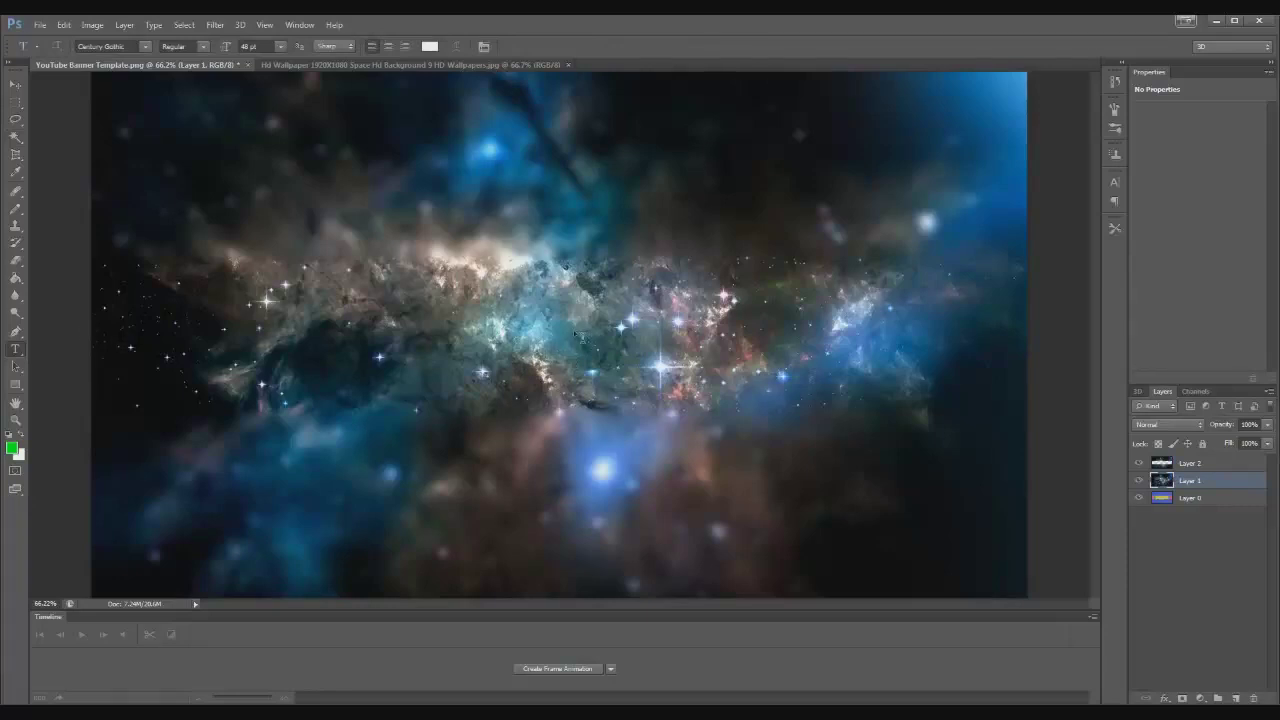
click(595, 344)
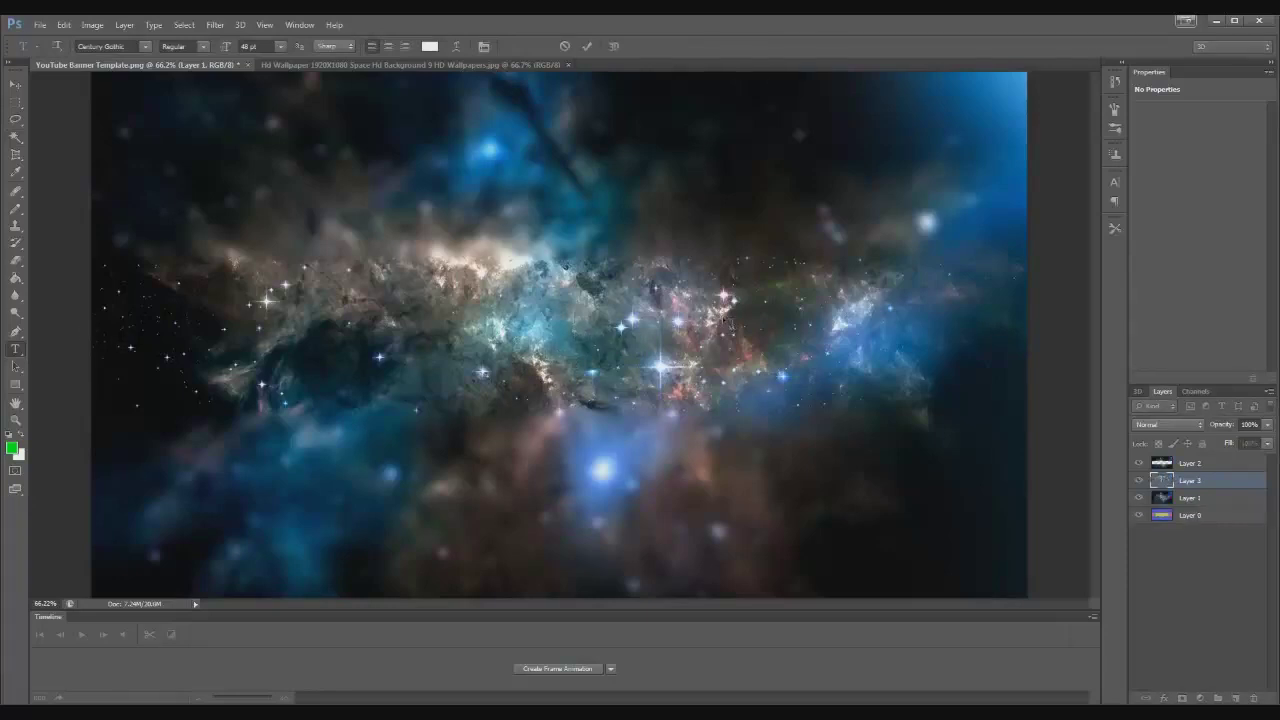
text(VMMGaming)
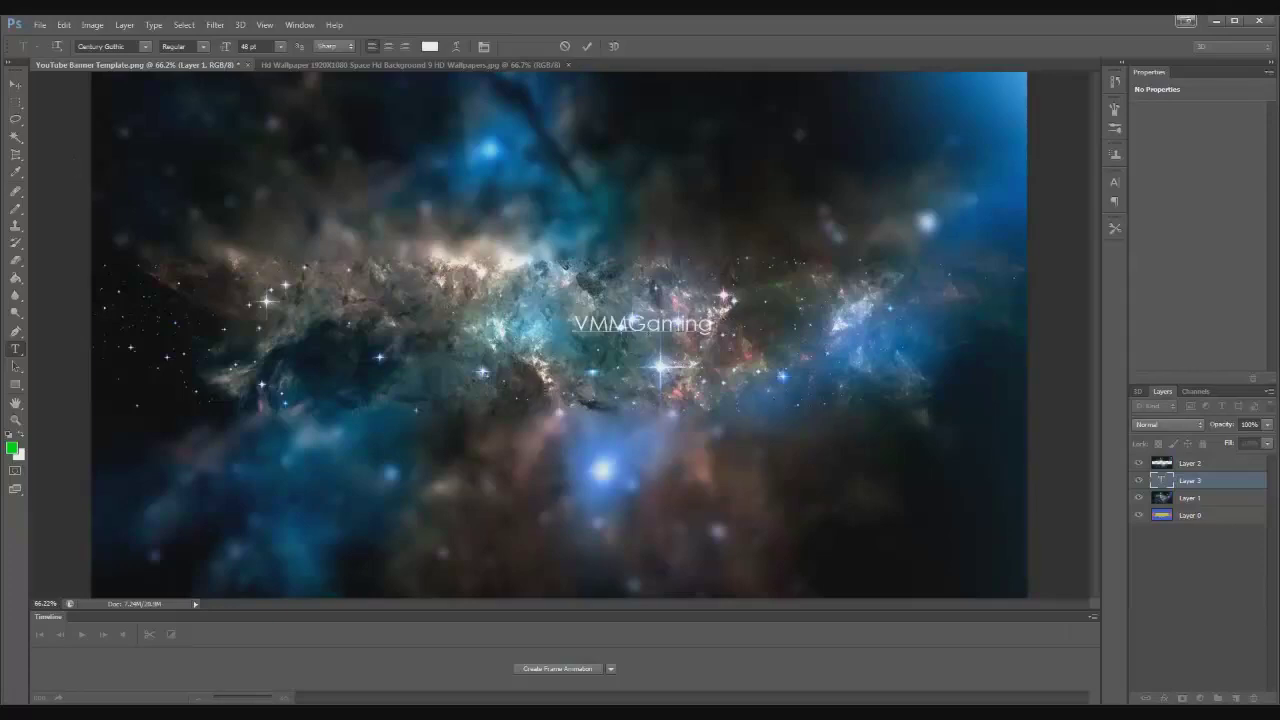
Step: Set VMMGaming to Century Gothic 72 pt and move it toward the banner centre
drag(716, 326, 488, 336)
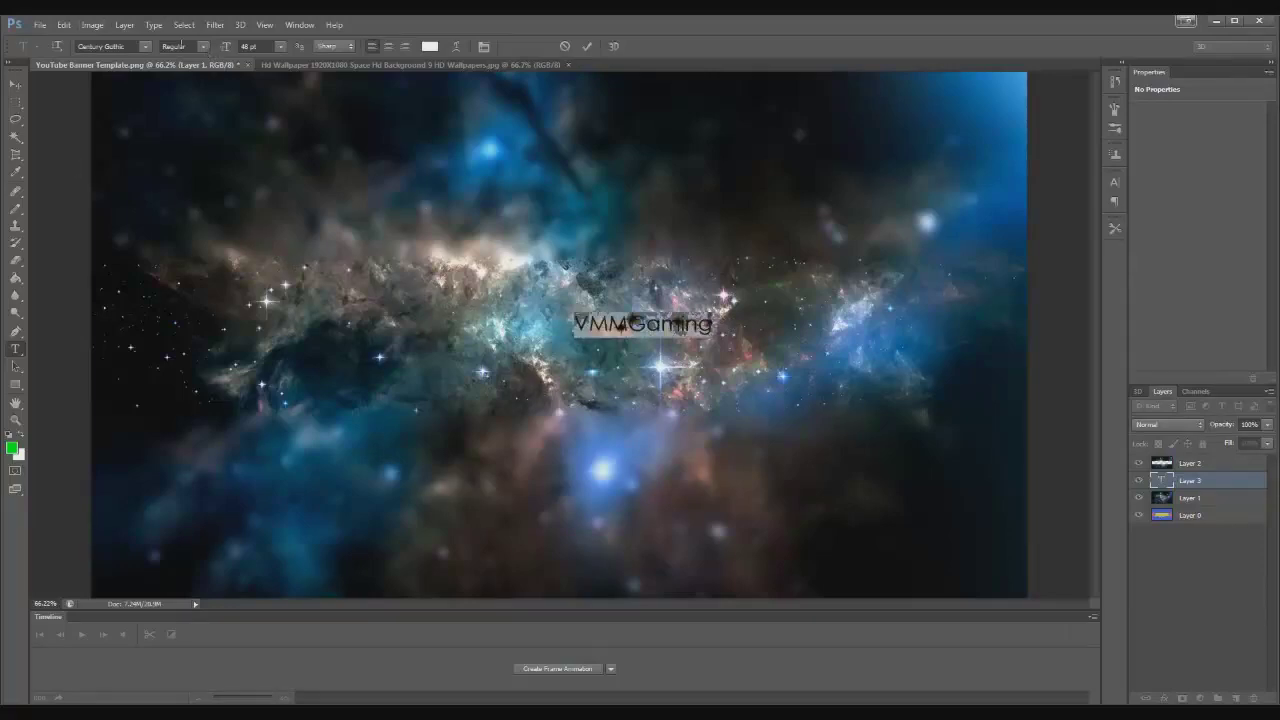
click(146, 46)
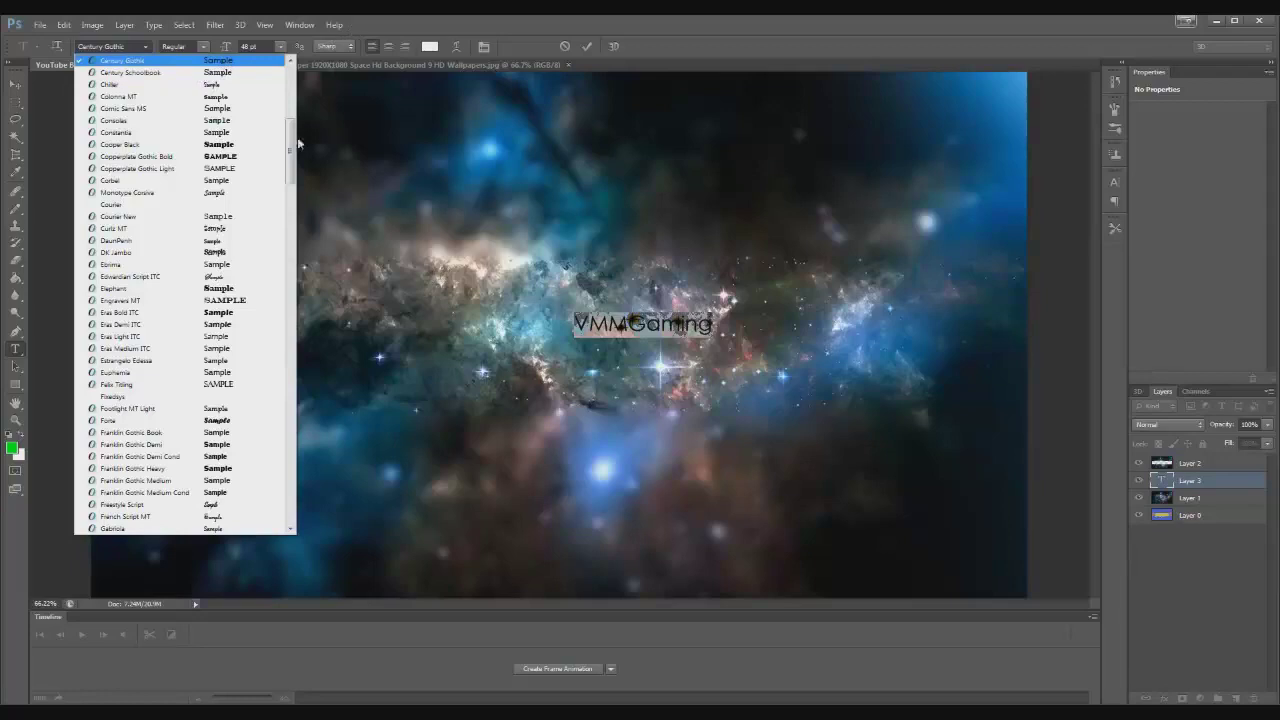
drag(290, 143, 288, 121)
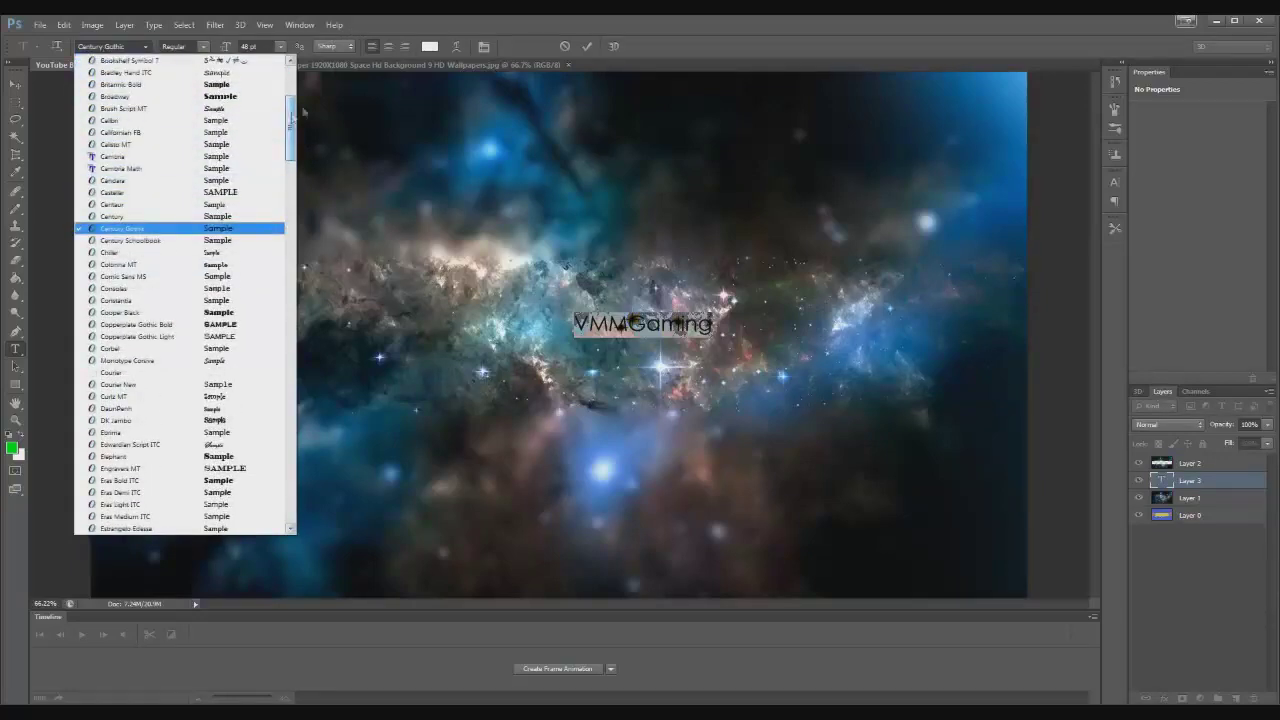
click(280, 47)
click(280, 47)
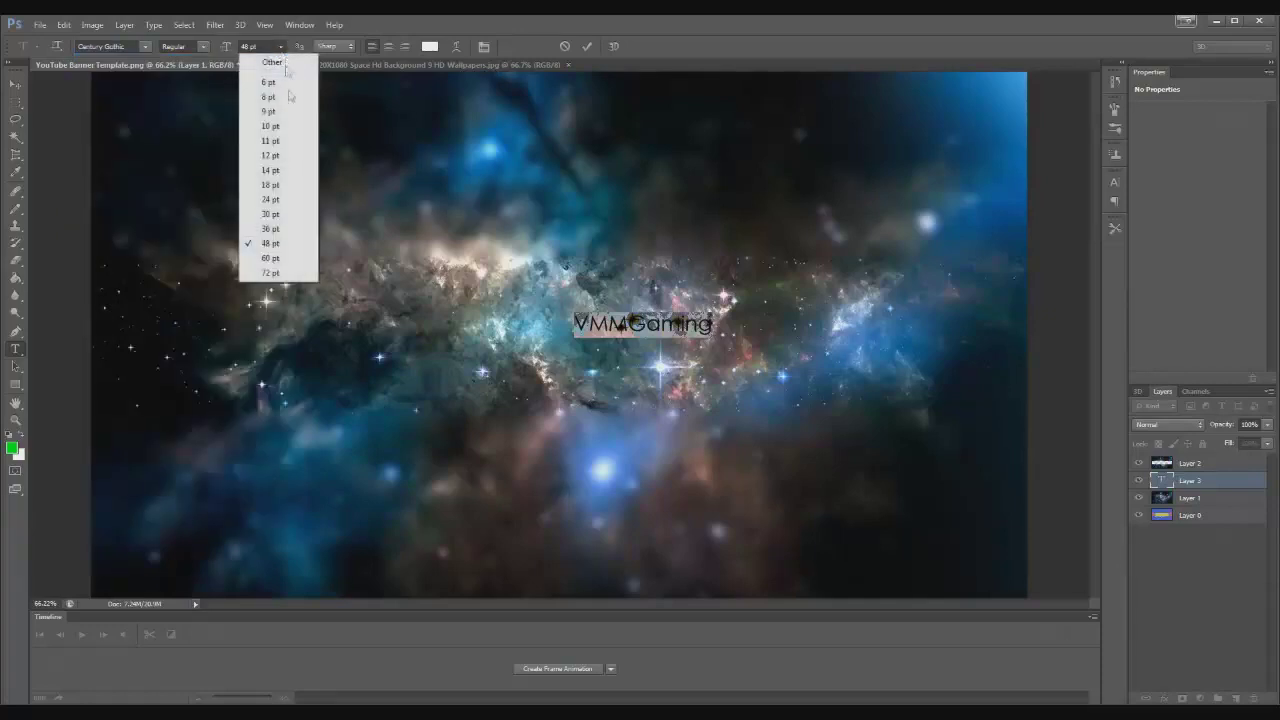
click(270, 273)
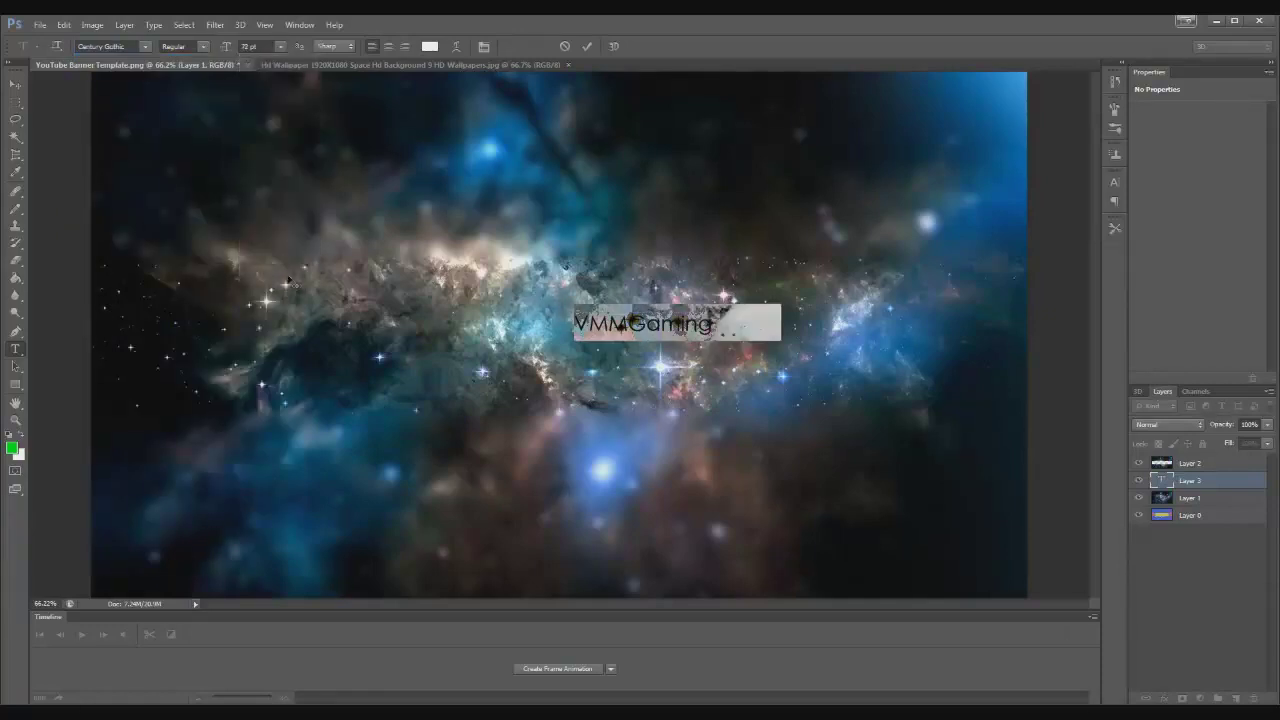
click(15, 83)
drag(698, 332, 584, 317)
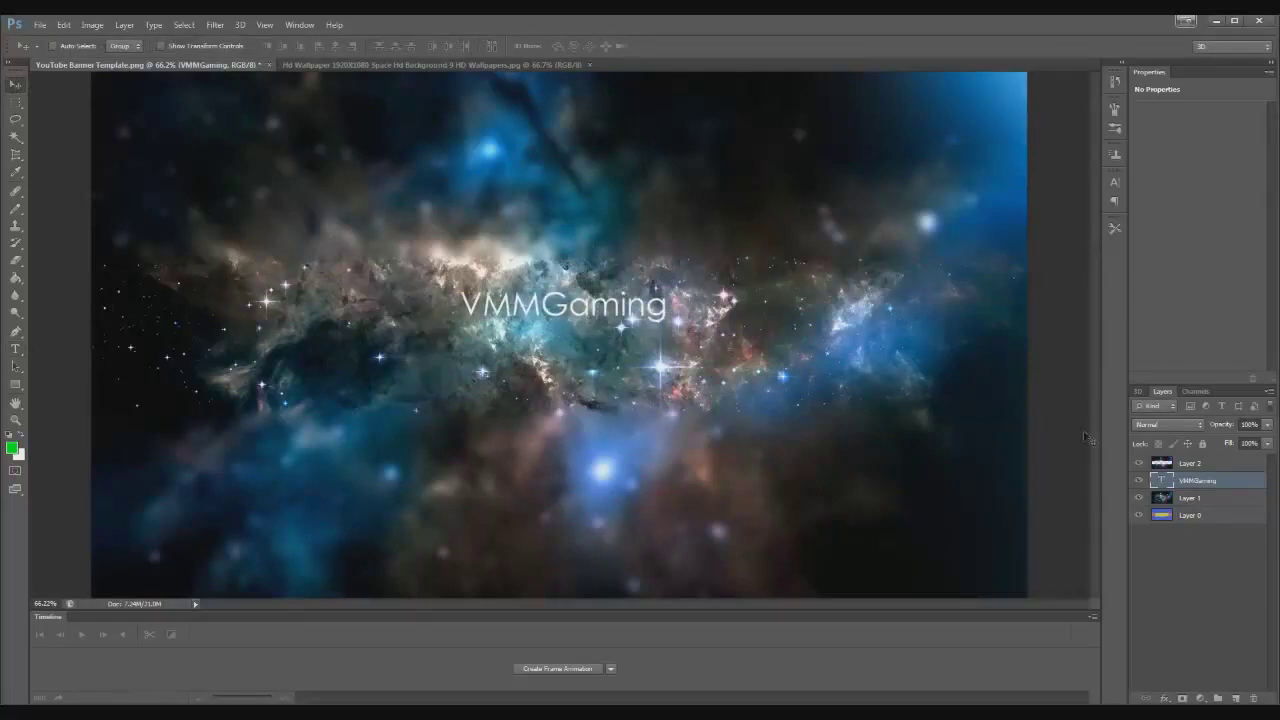
Step: Centre the VMMGaming text on the canvas, then nudge it slightly upward
click(1199, 516)
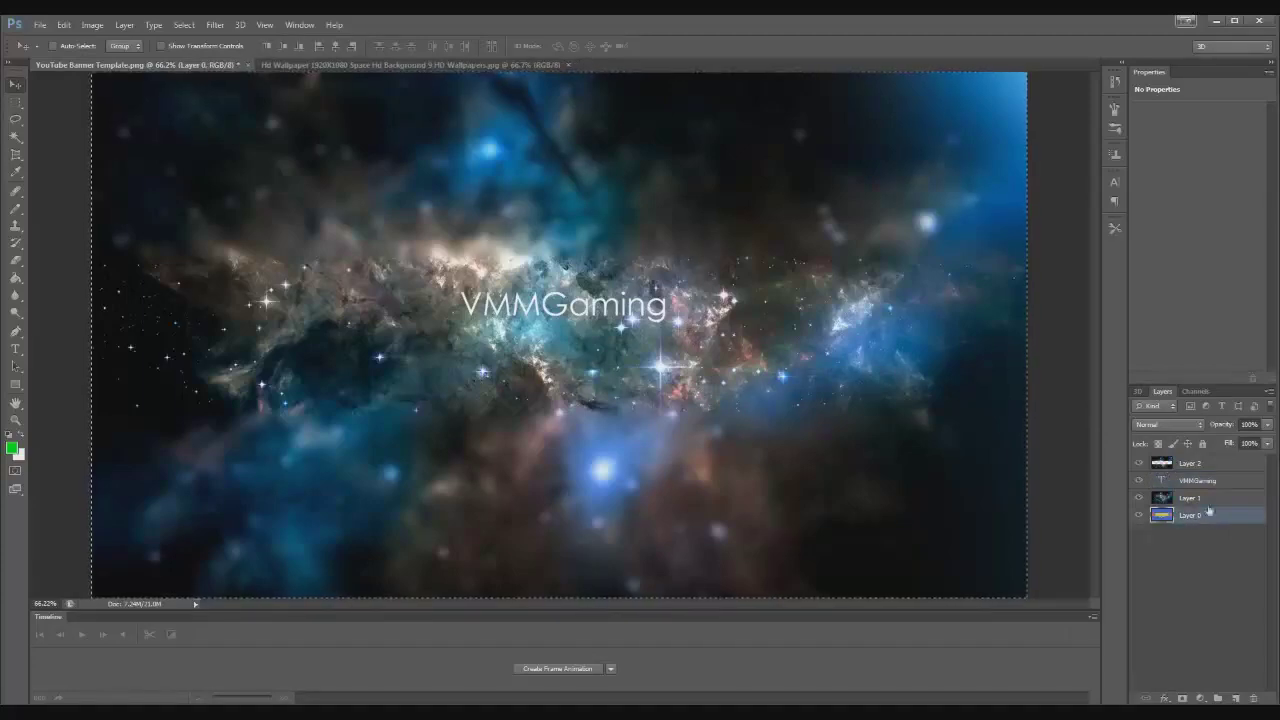
click(1199, 481)
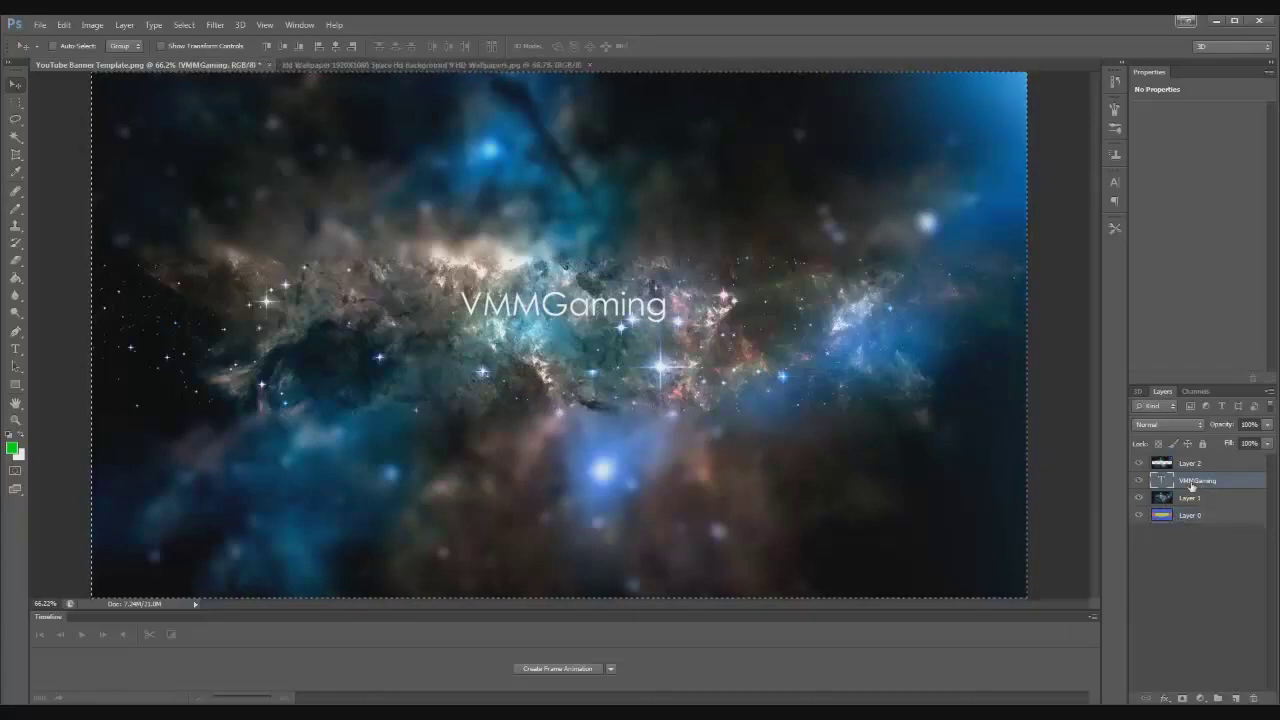
click(335, 47)
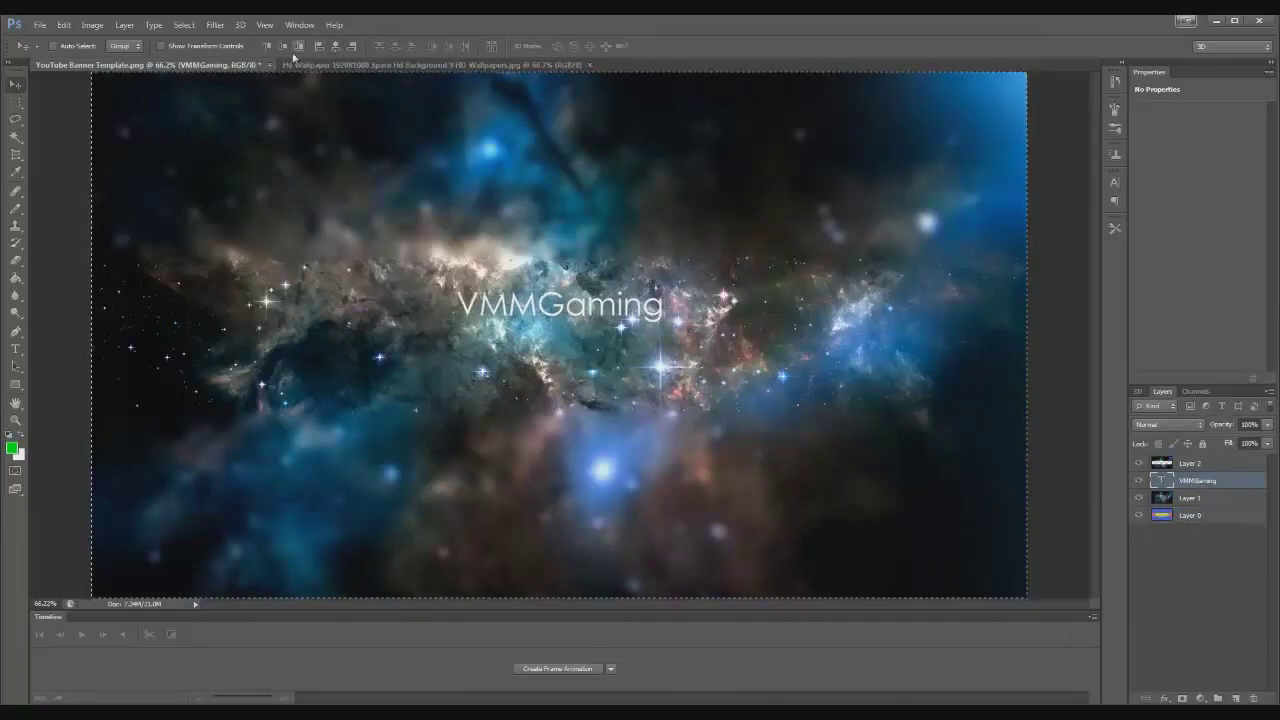
click(284, 47)
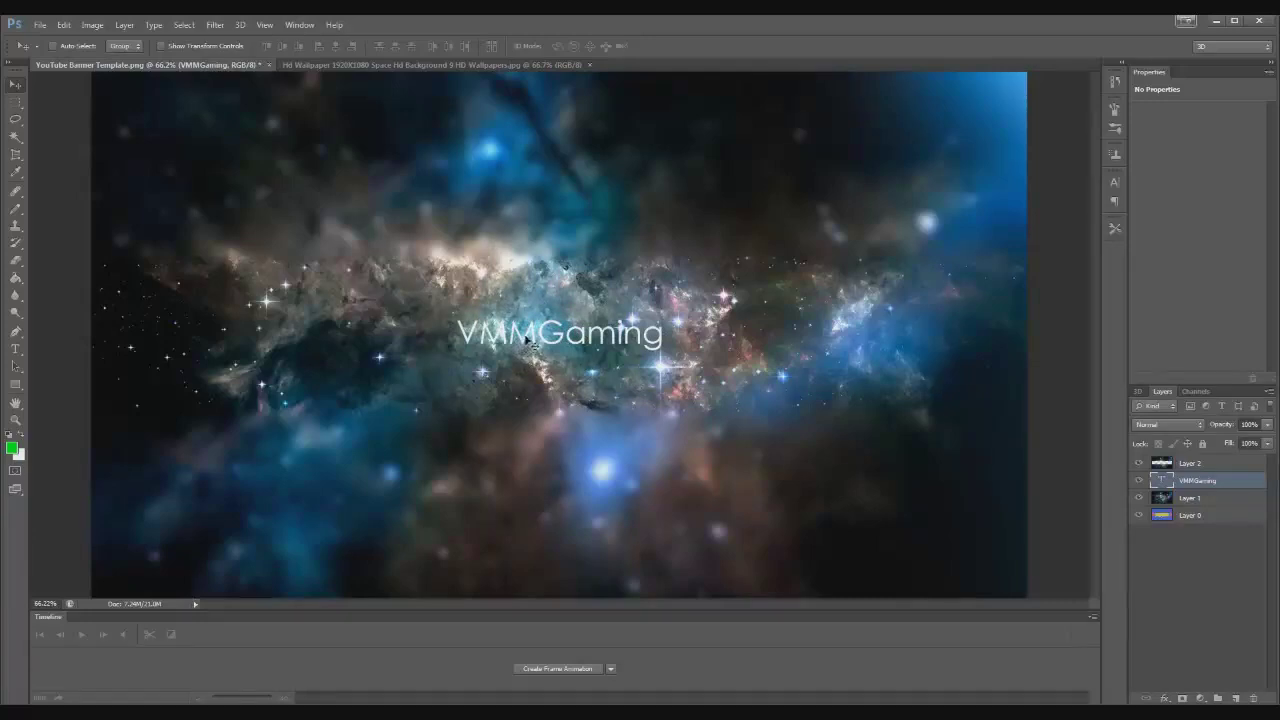
drag(547, 342, 556, 312)
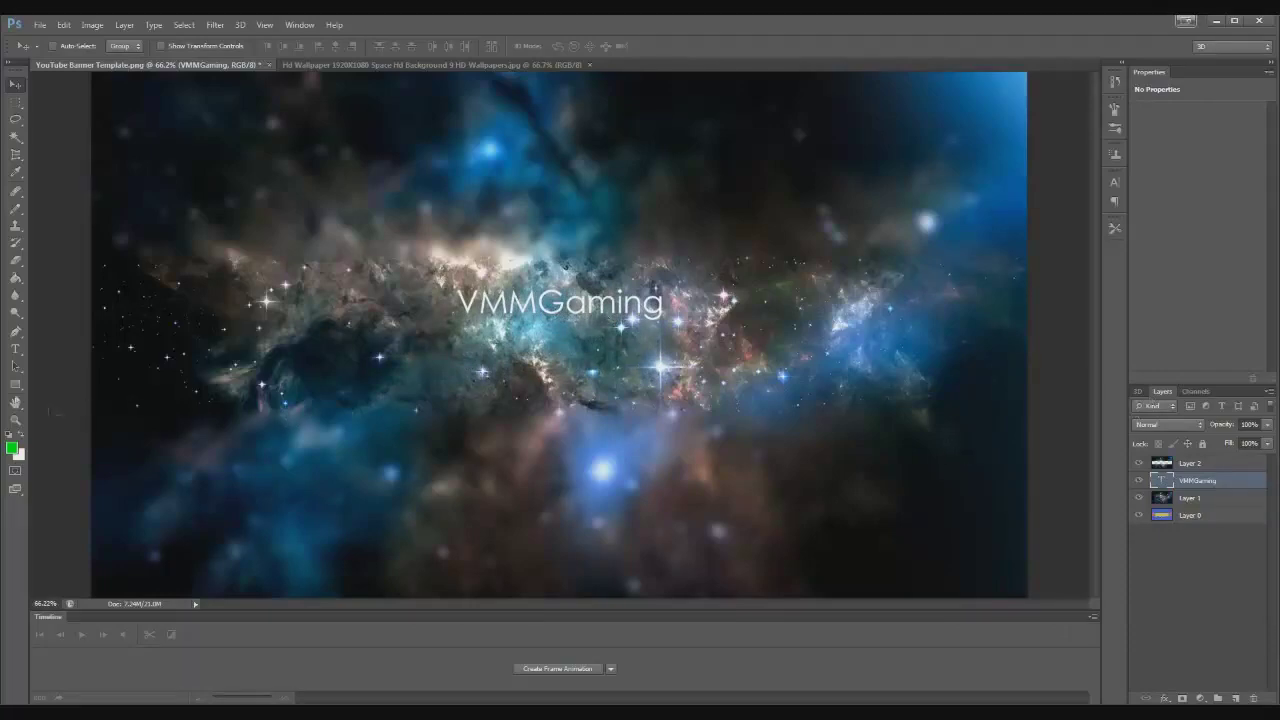
Step: Draw a thin black bar, centre it on the canvas, and shift it just under VMMGaming
click(15, 385)
drag(445, 321, 677, 324)
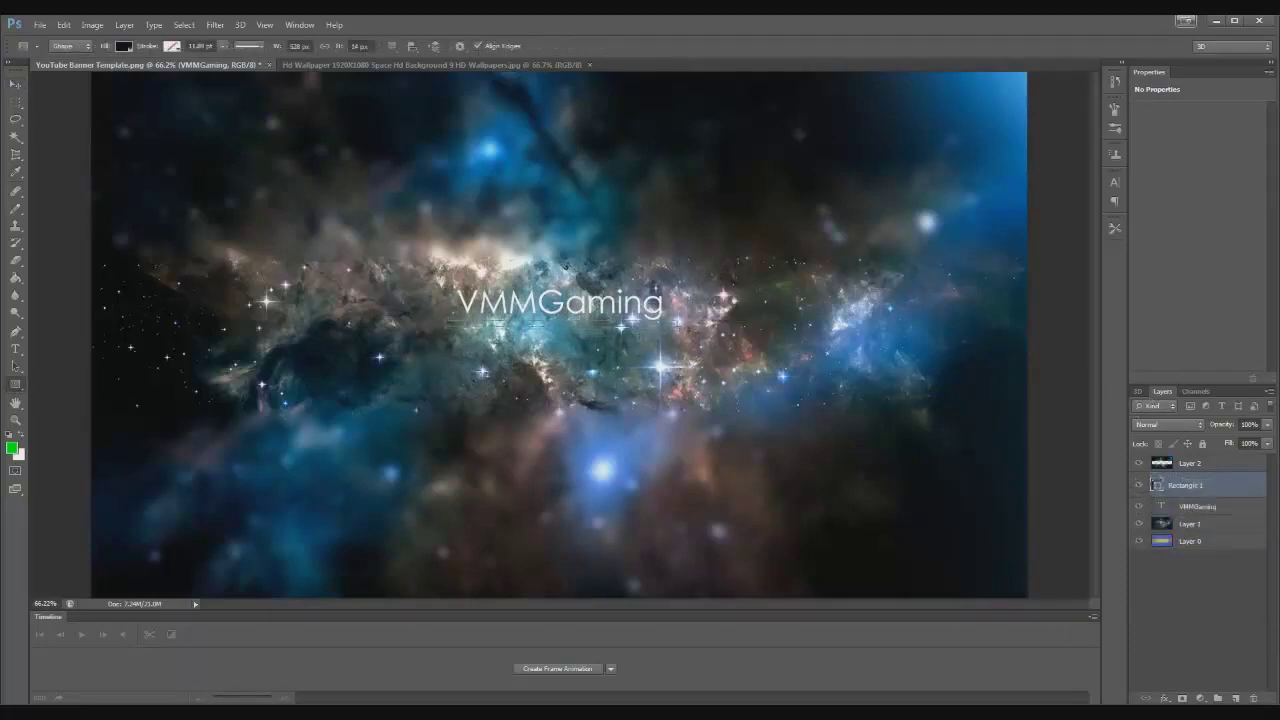
click(1187, 541)
key(ctrl+a)
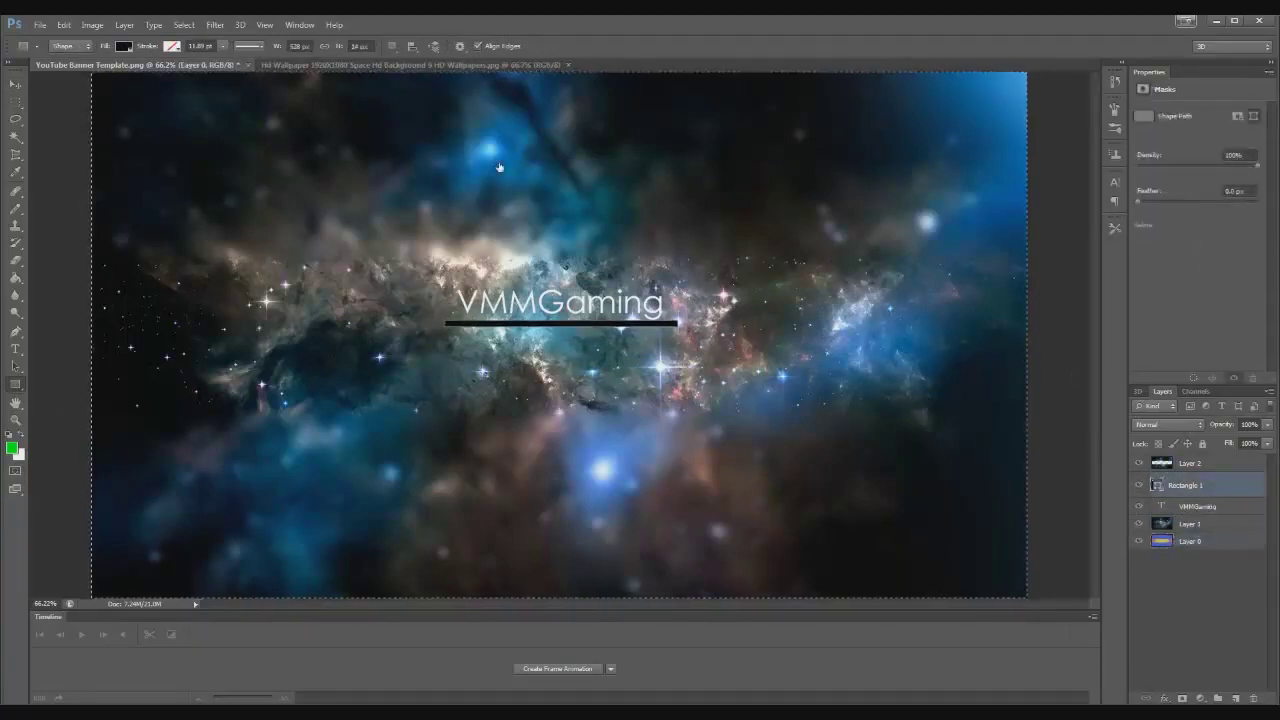
key(v)
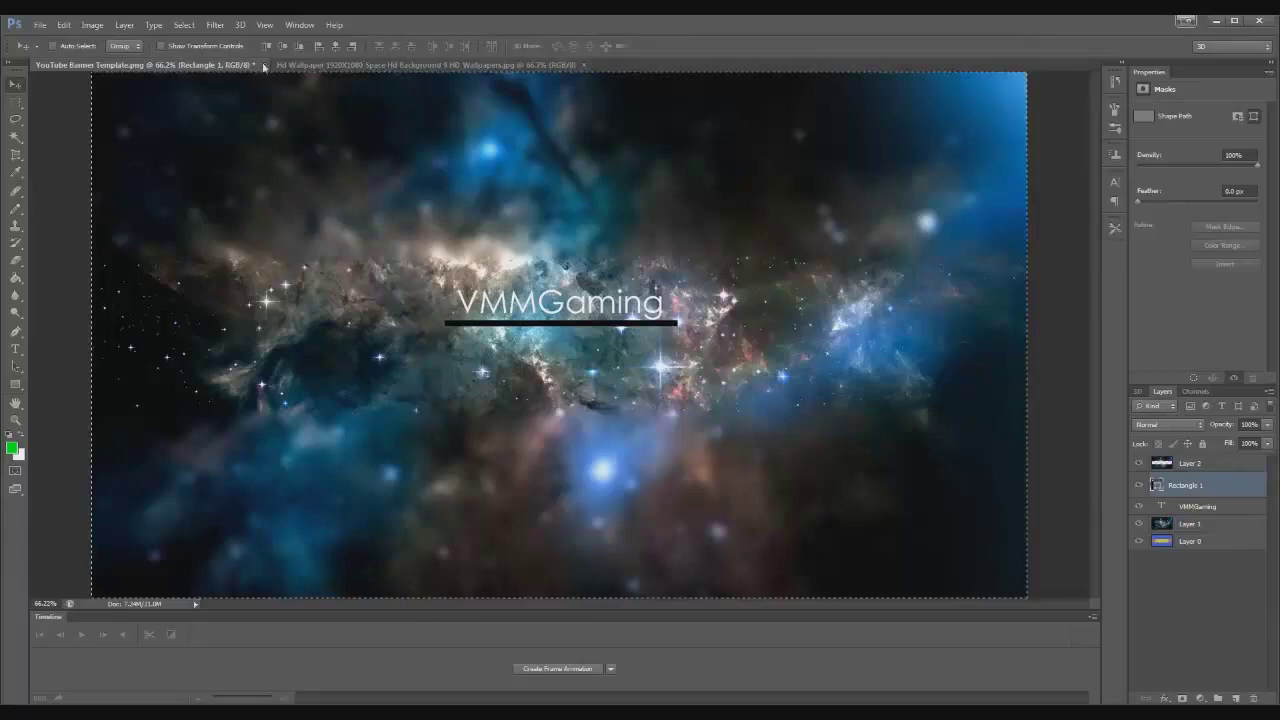
click(335, 46)
click(300, 47)
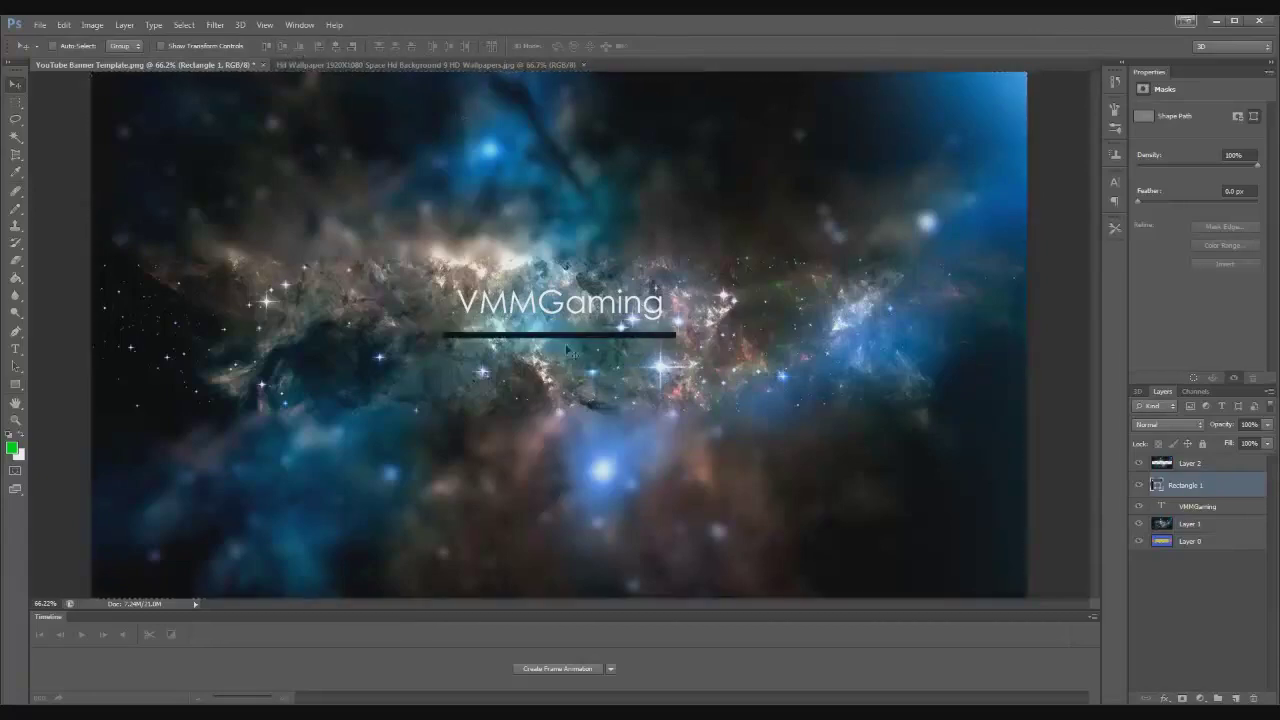
drag(557, 342, 559, 336)
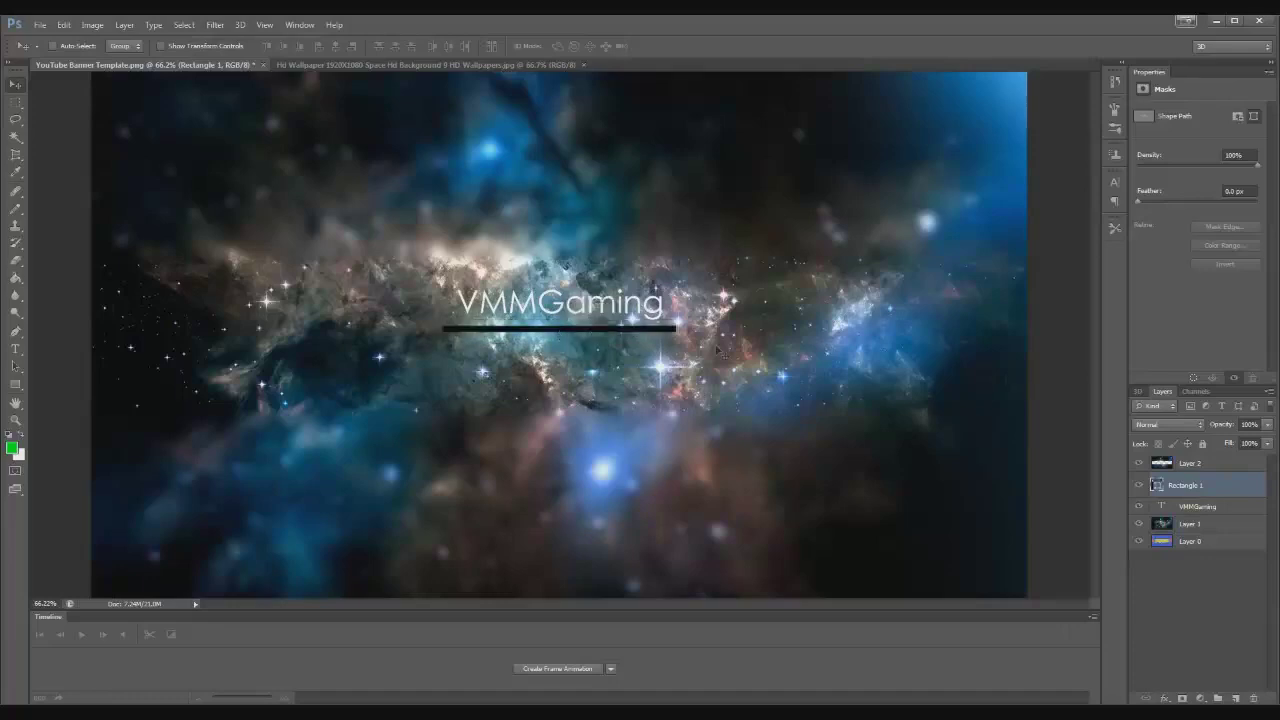
Step: Add 'Comment, Rate, Subscribe' below the bar at 36 pt
click(15, 350)
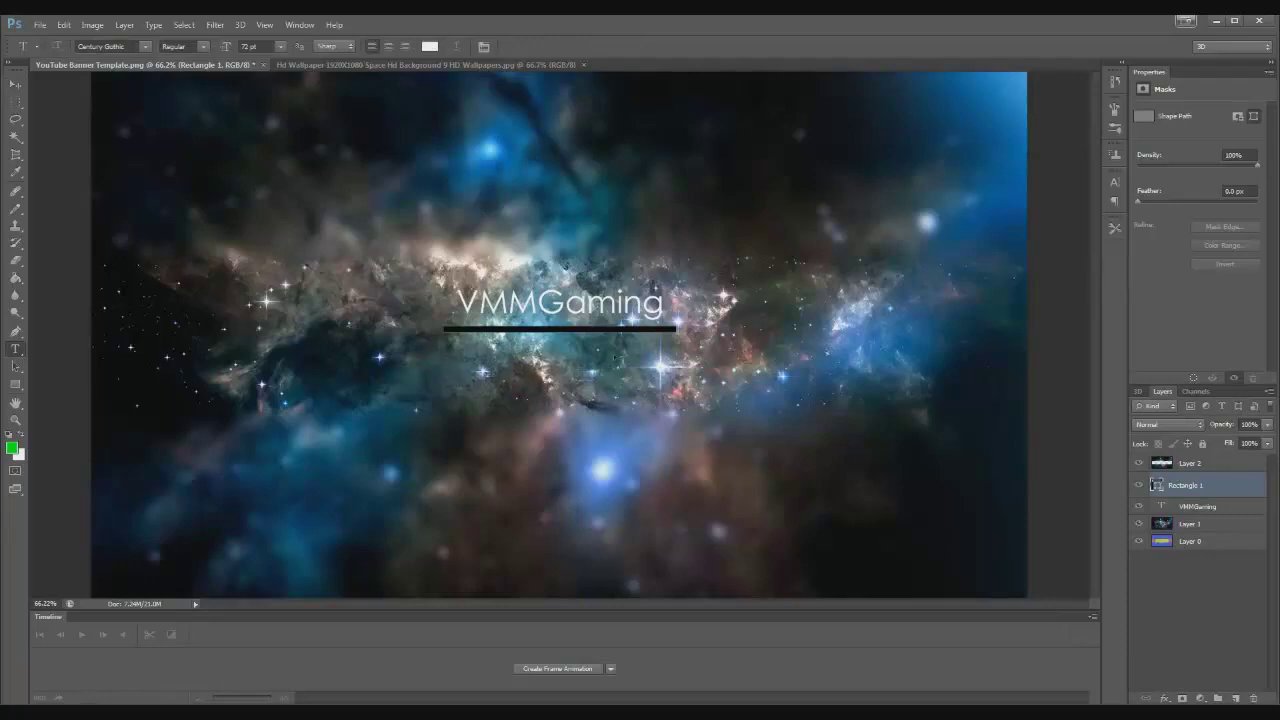
click(458, 378)
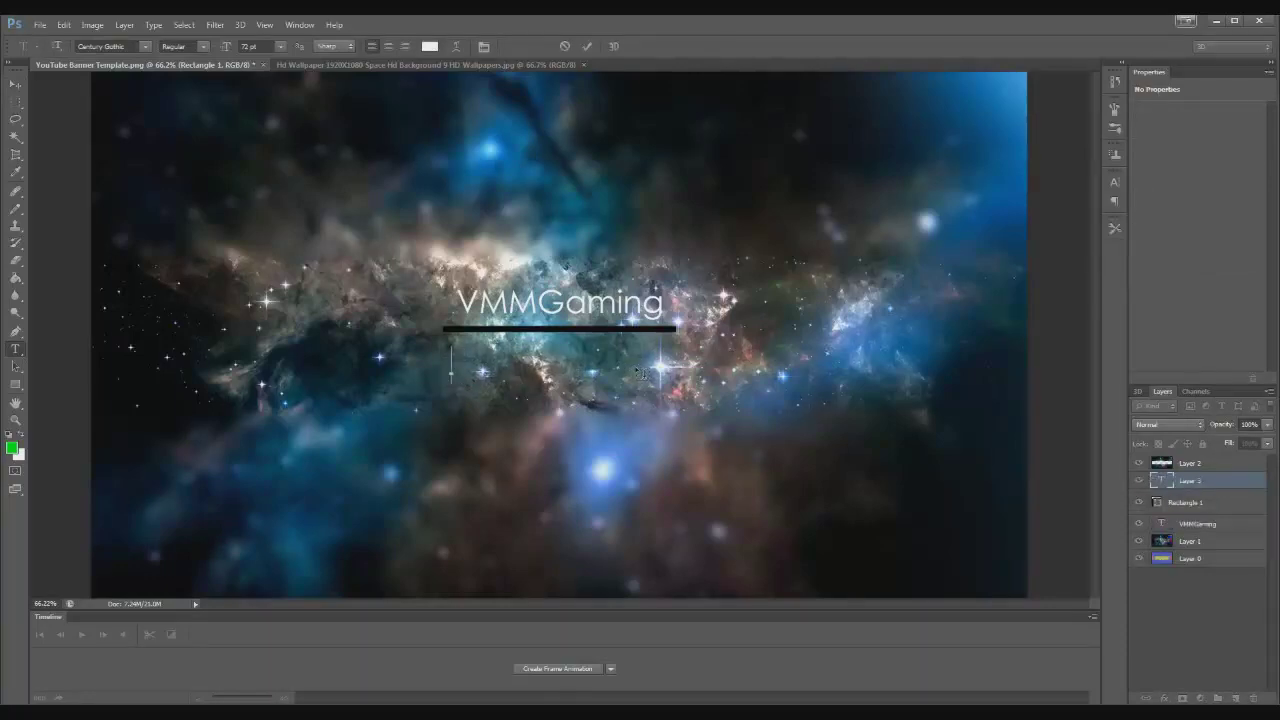
text(Comment, )
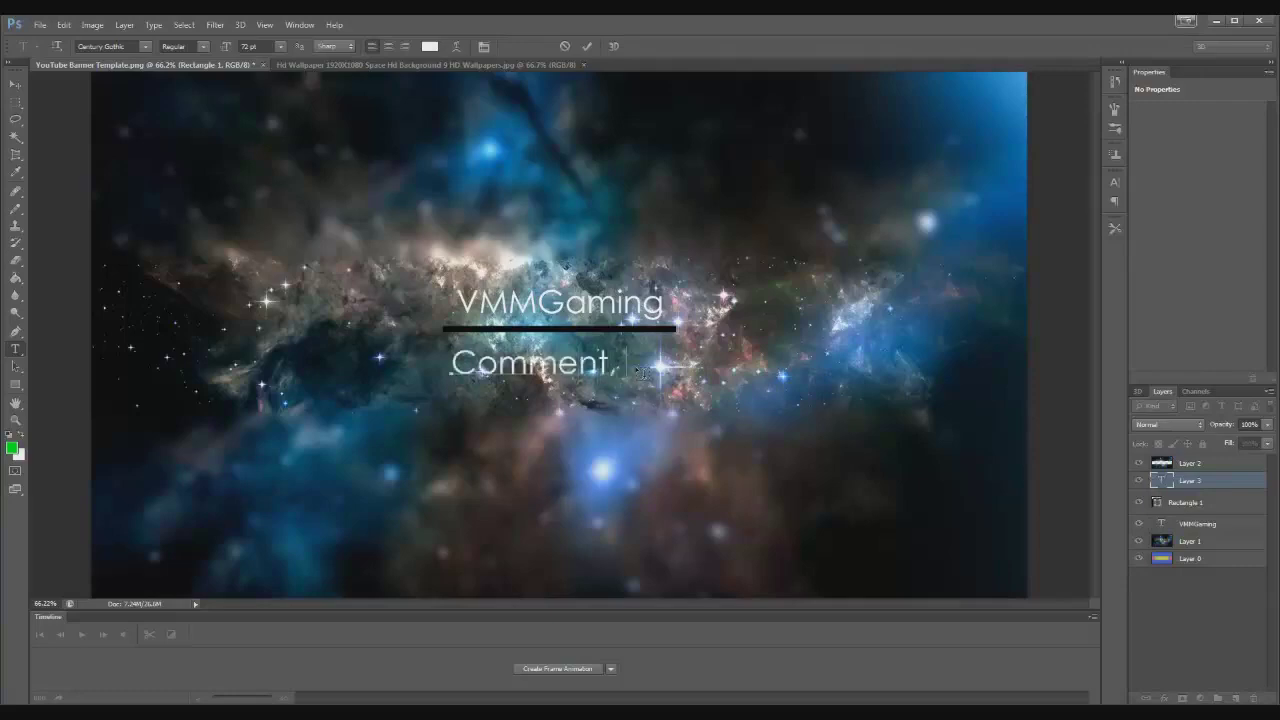
text(Rate)
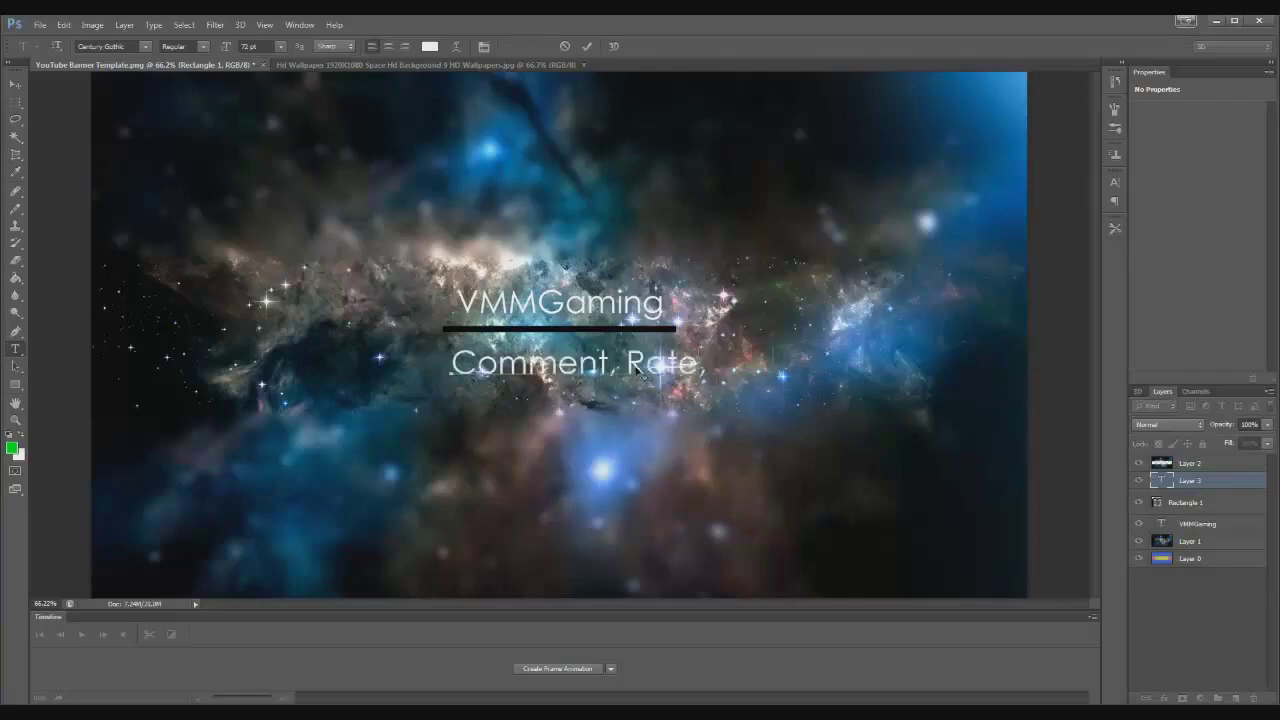
text(, Subscribe)
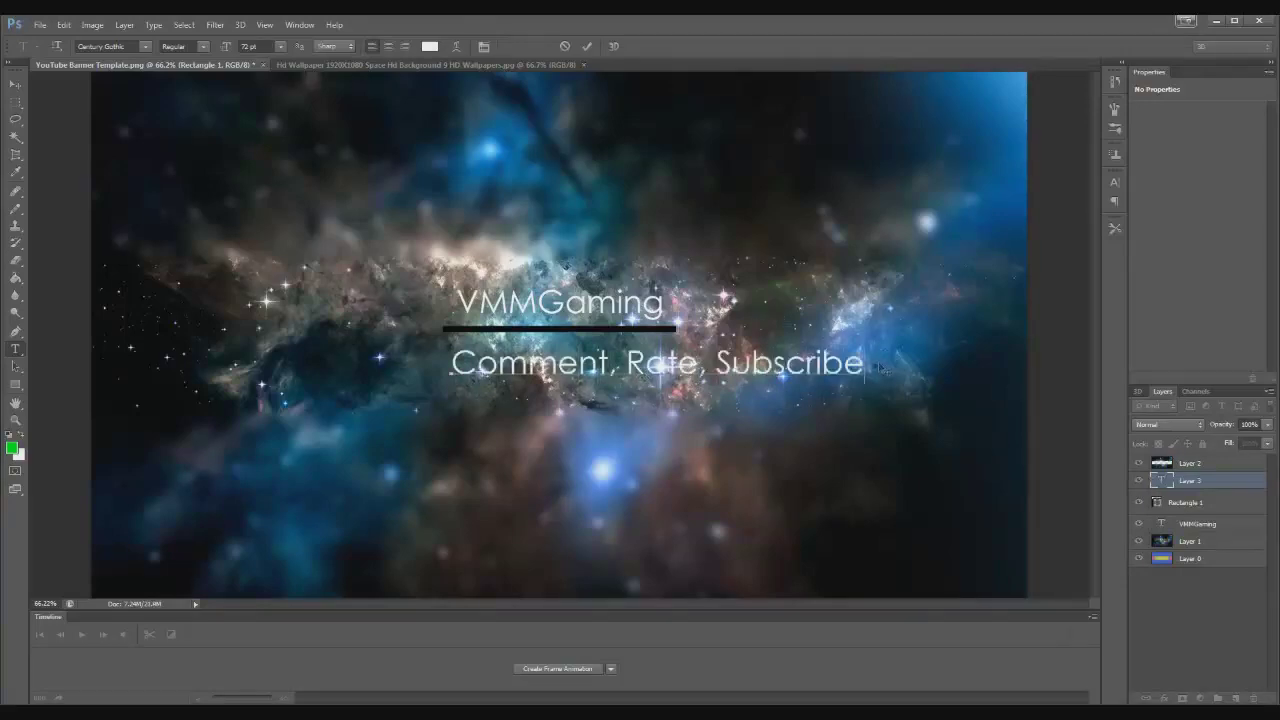
drag(866, 362, 436, 356)
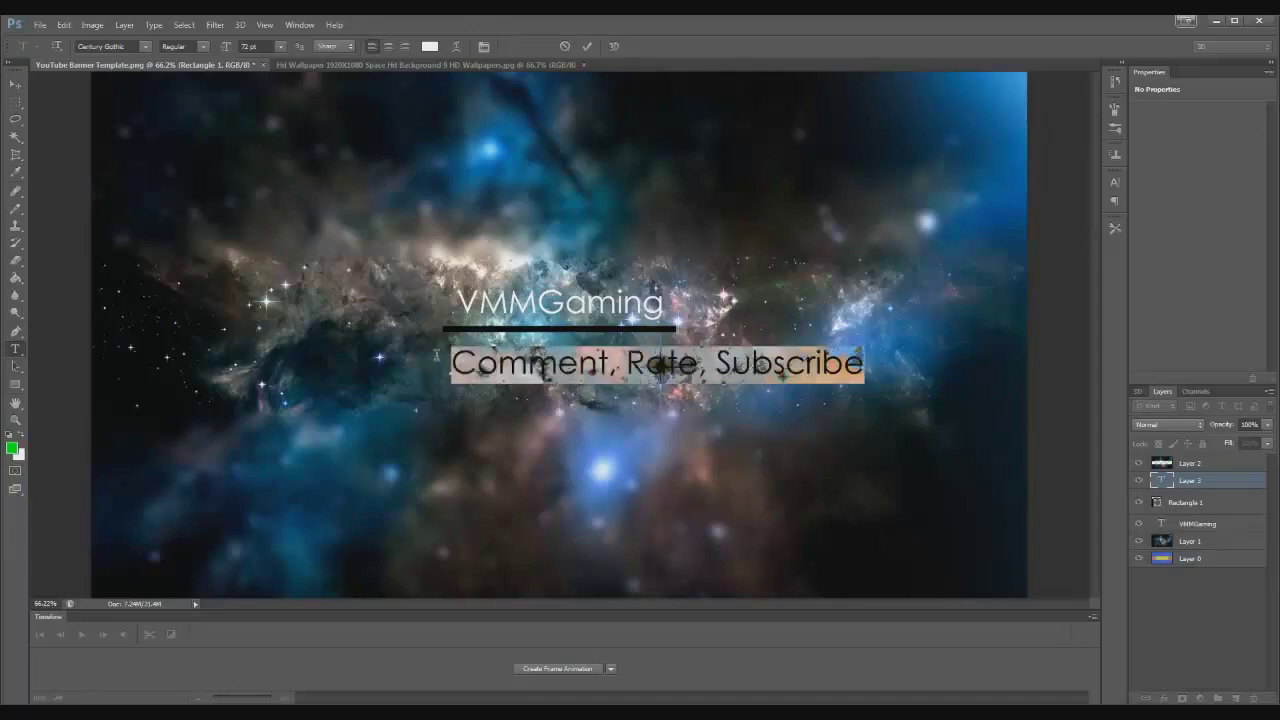
click(280, 47)
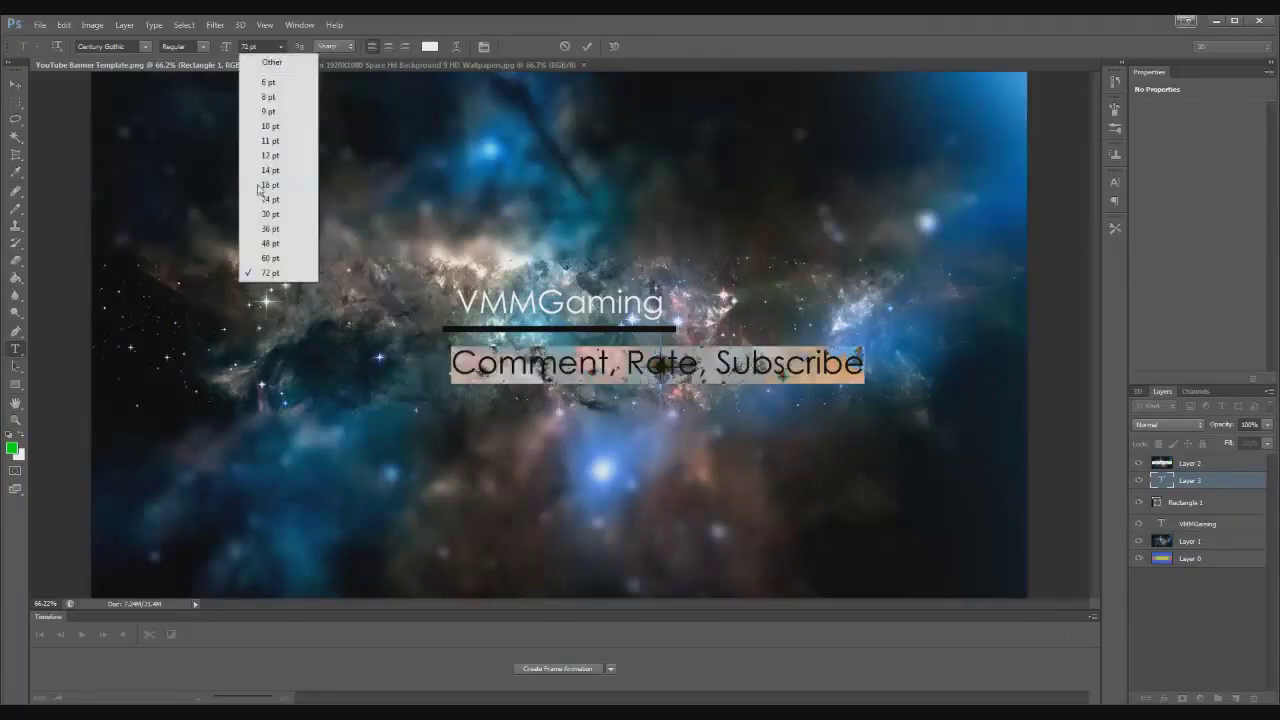
click(270, 229)
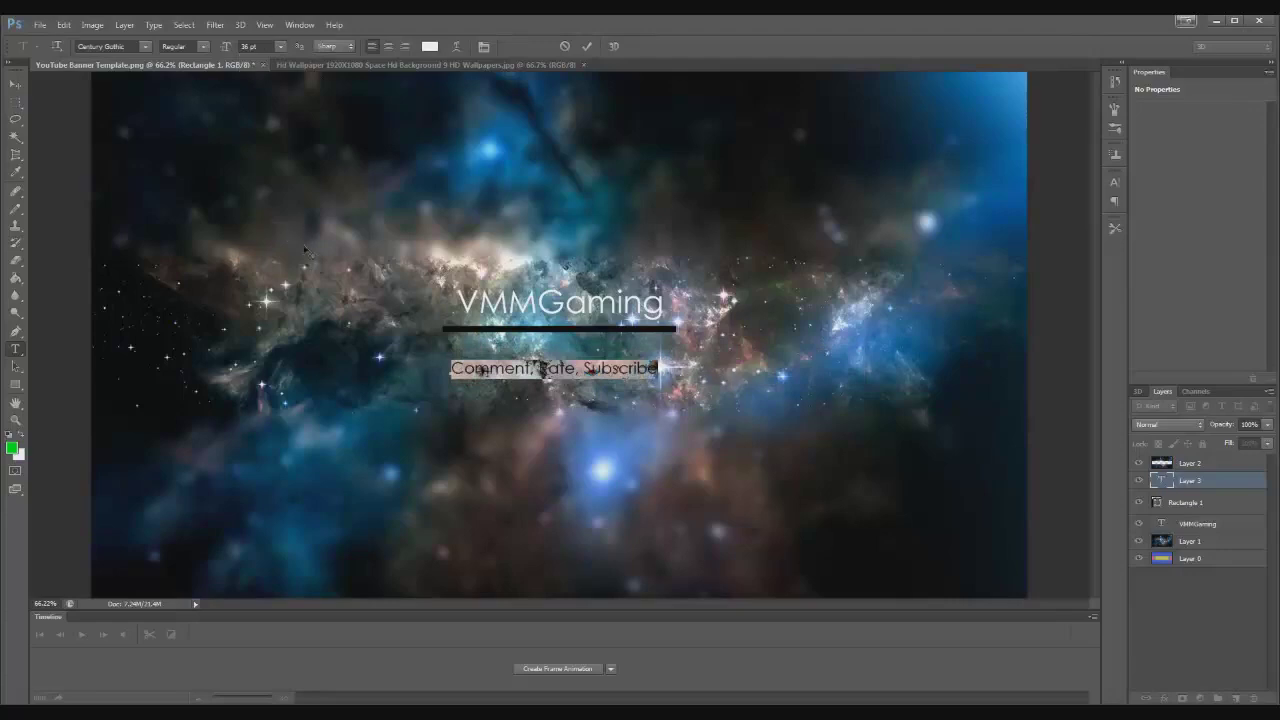
click(15, 84)
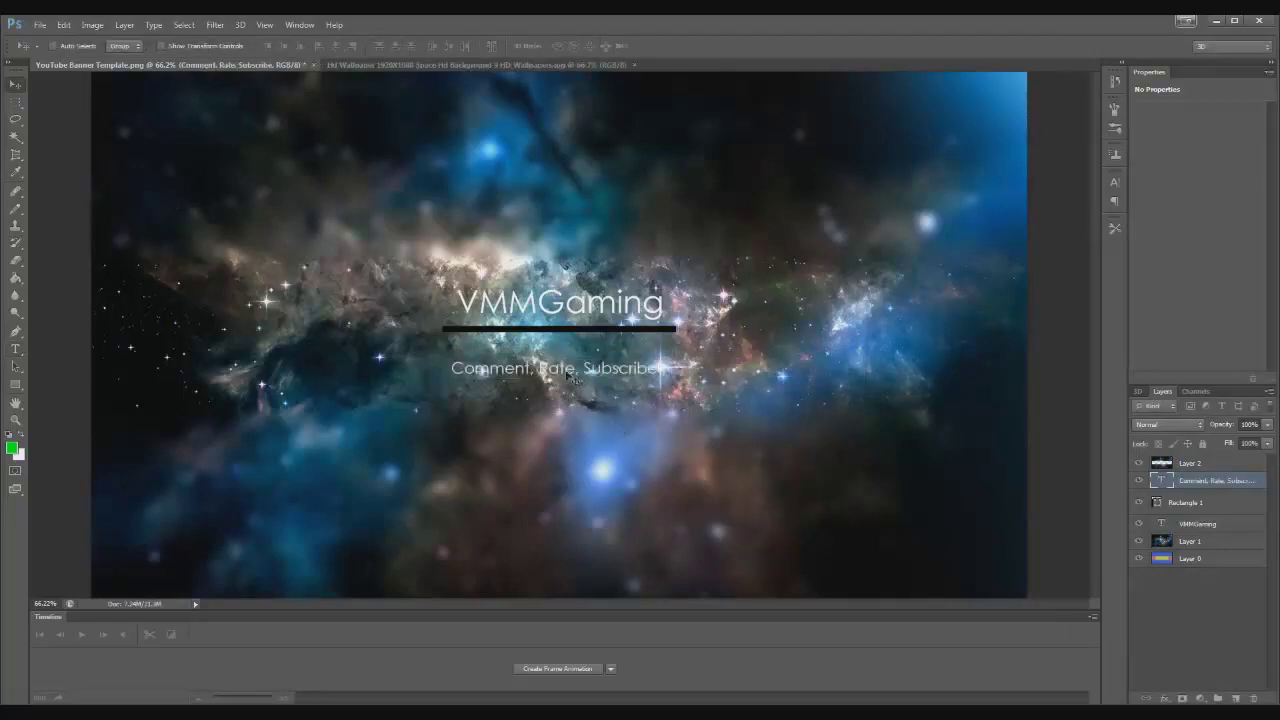
Step: Centre the Comment, Rate, Subscribe slogan on the canvas and drop it just below the black bar
drag(567, 375, 571, 371)
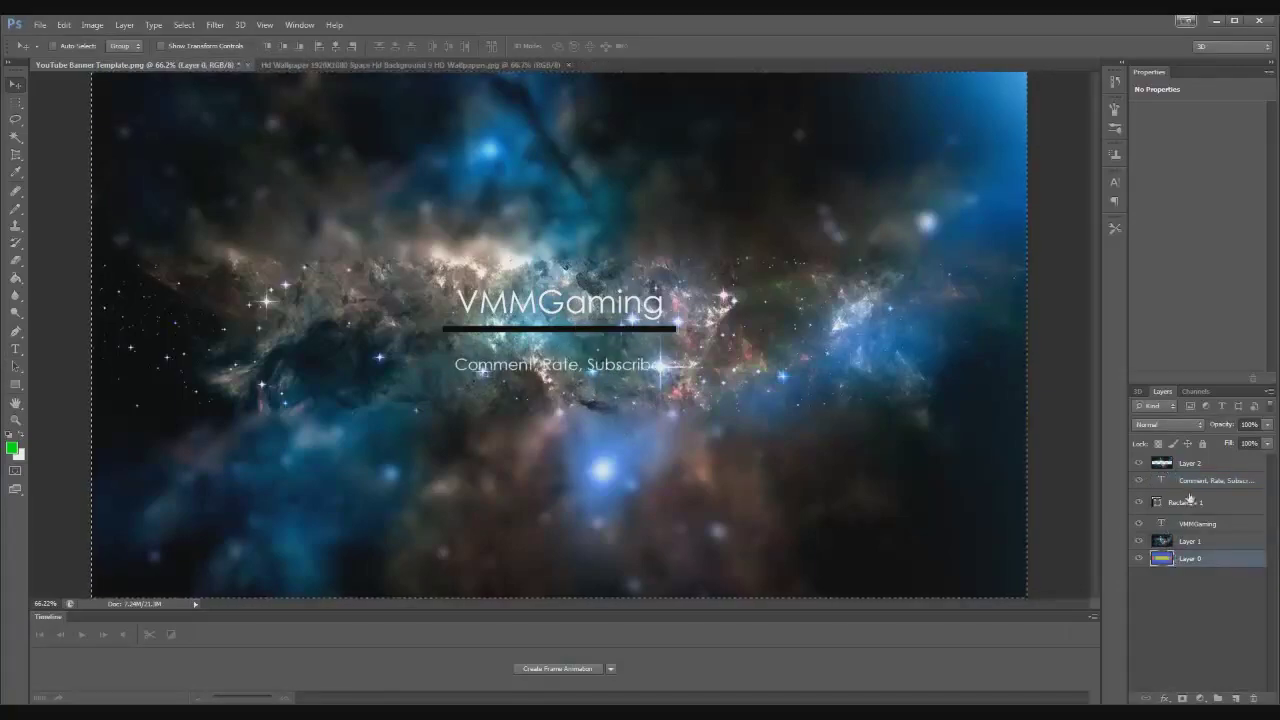
key(ctrl+a)
click(283, 47)
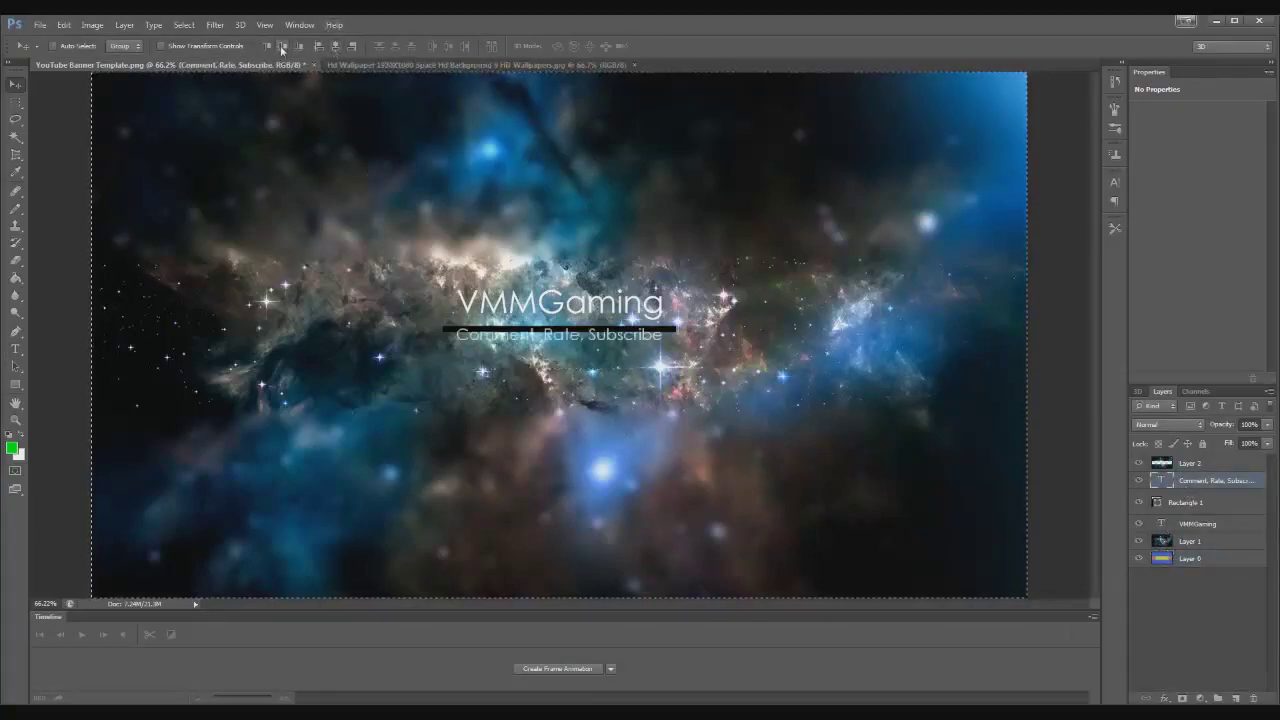
key(ctrl+d)
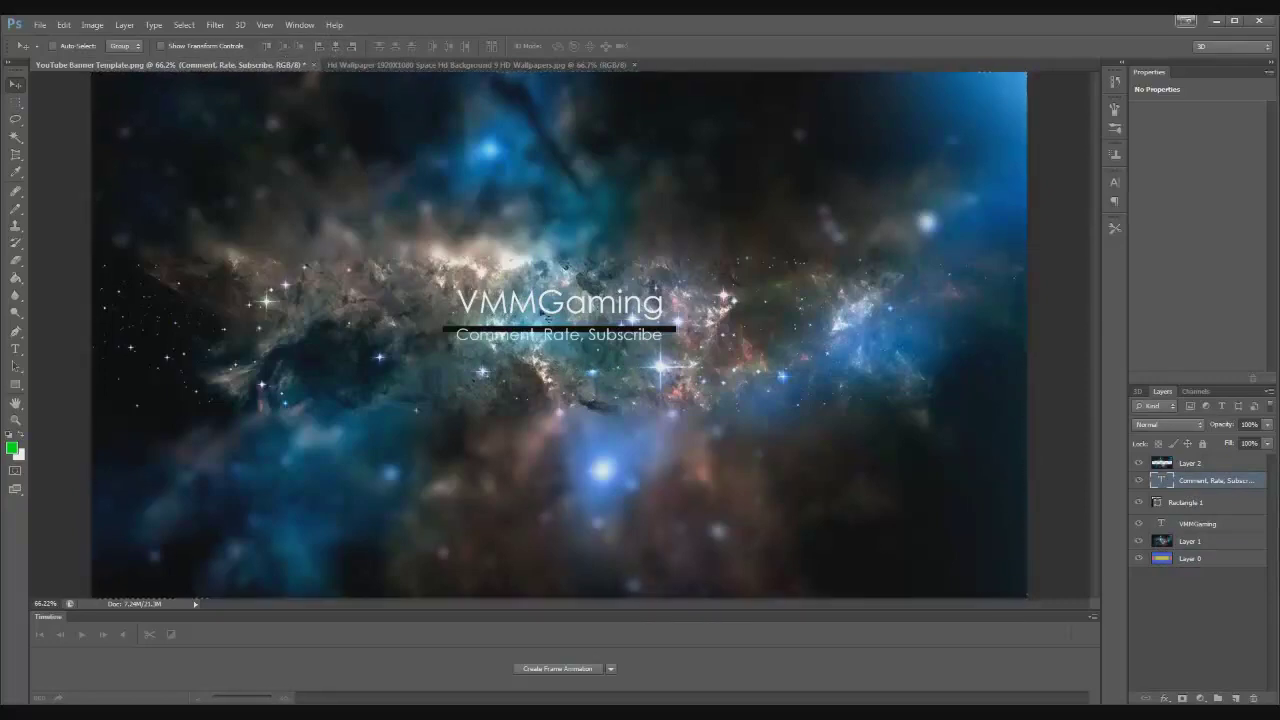
drag(537, 340, 537, 352)
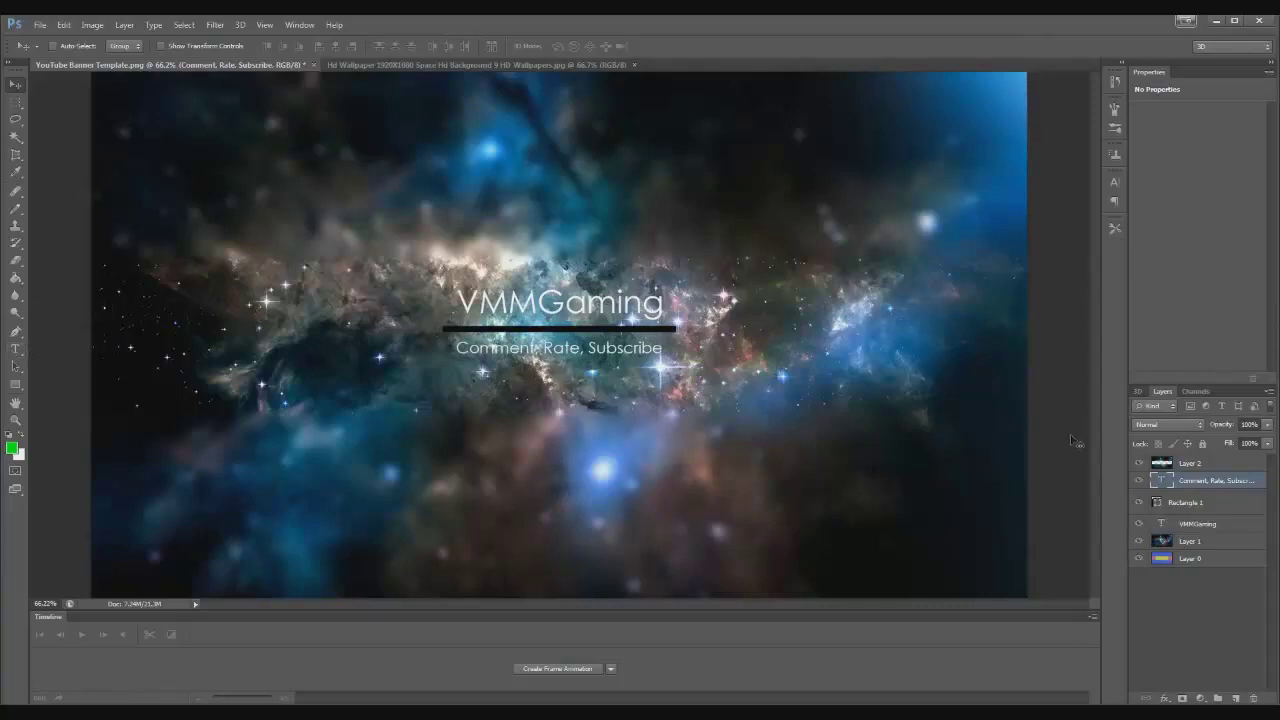
Step: Add a Reflected Gradient Overlay to the VMMGaming title layer
click(1177, 463)
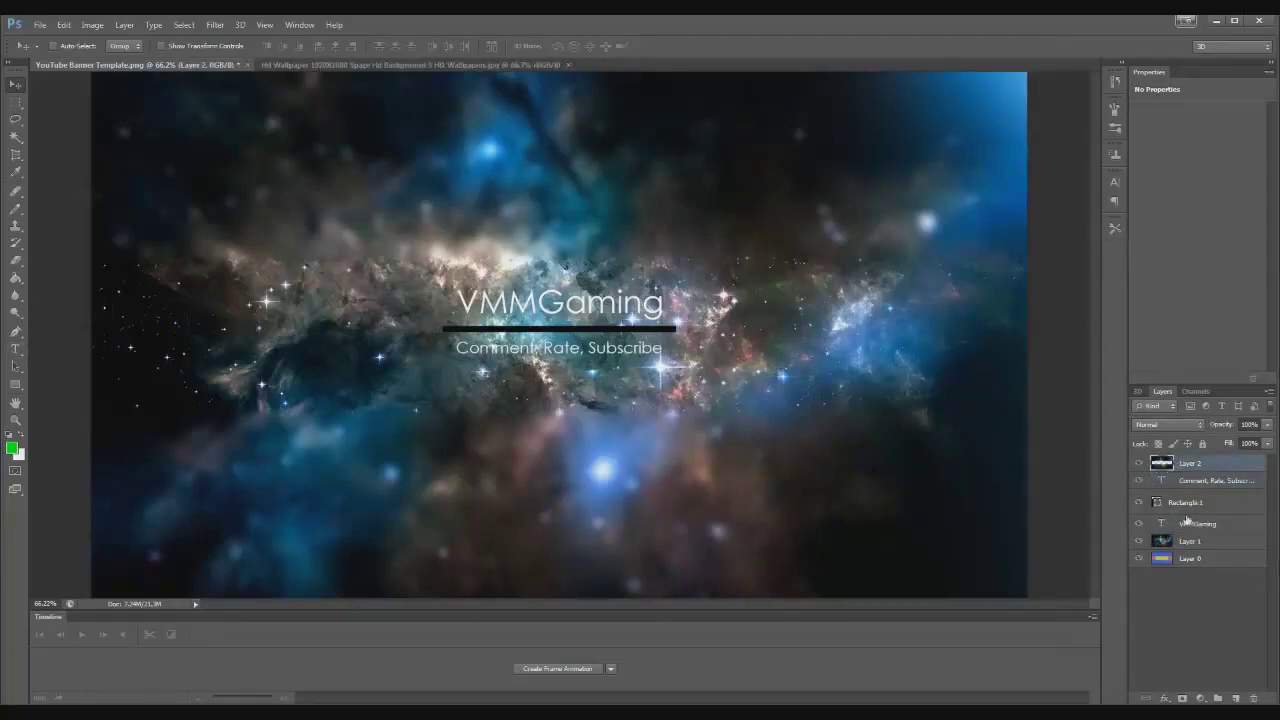
click(1186, 520)
click(1163, 697)
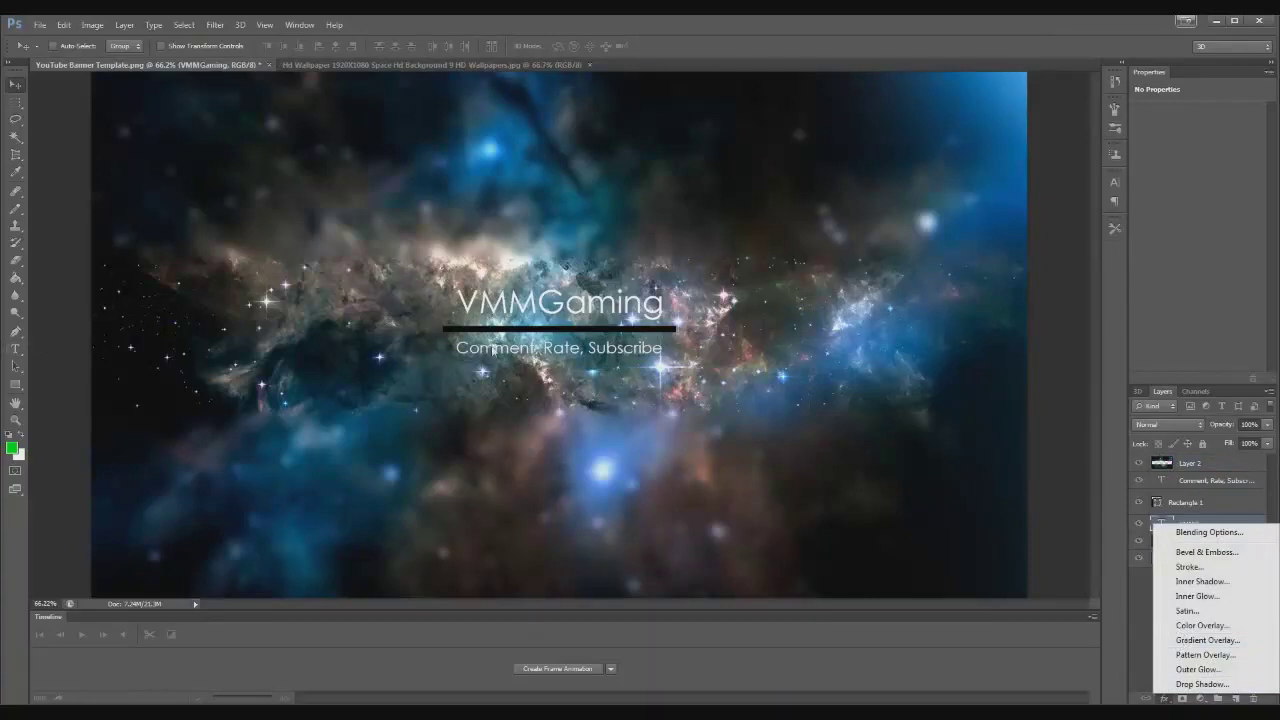
click(1228, 640)
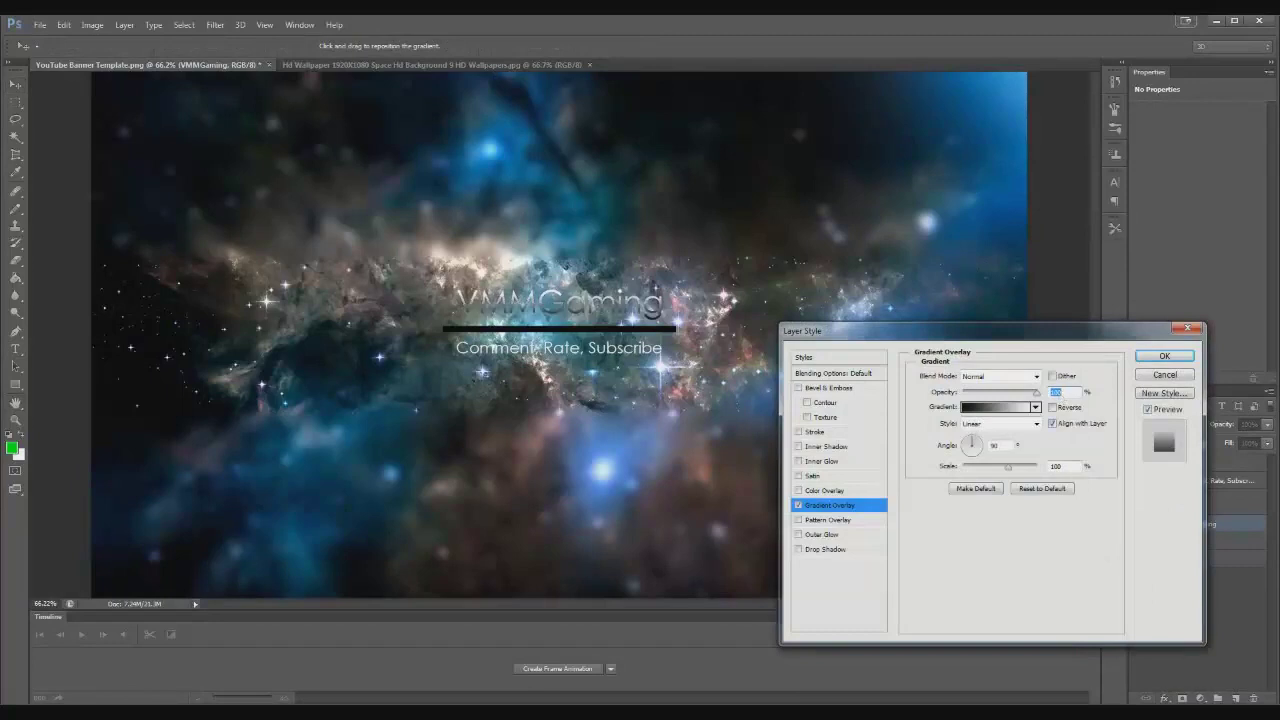
click(1013, 408)
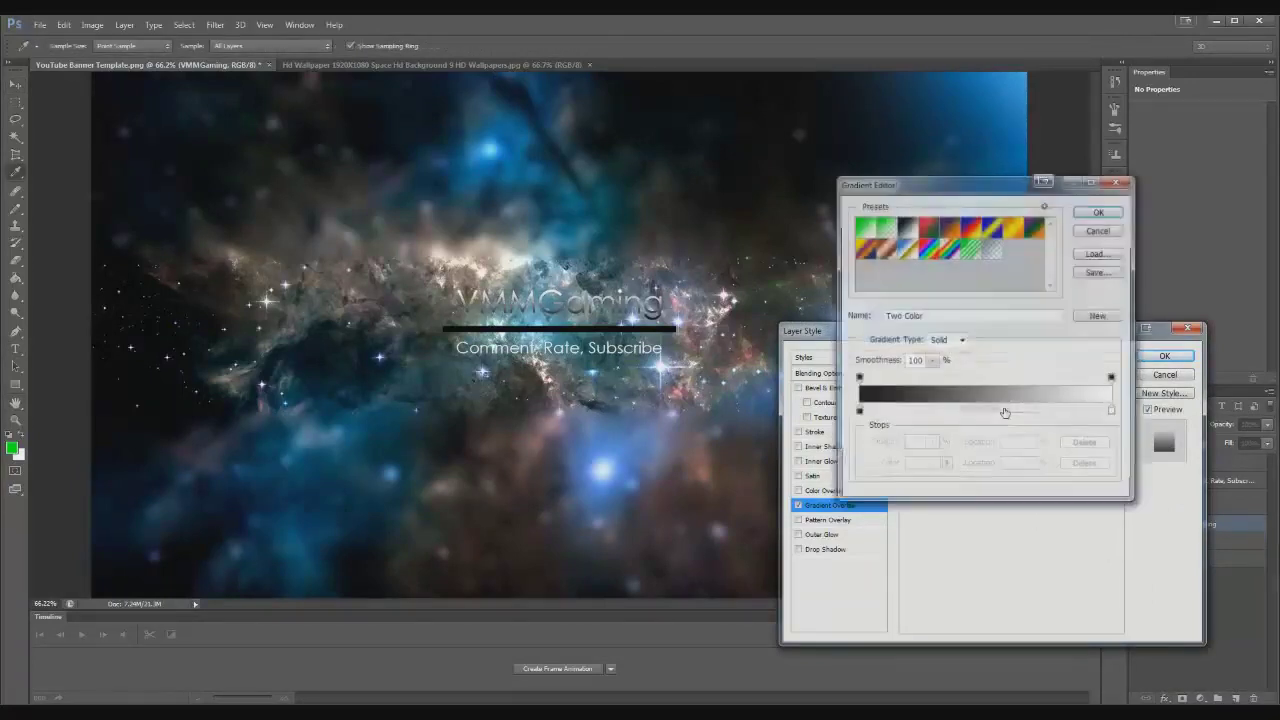
click(1099, 230)
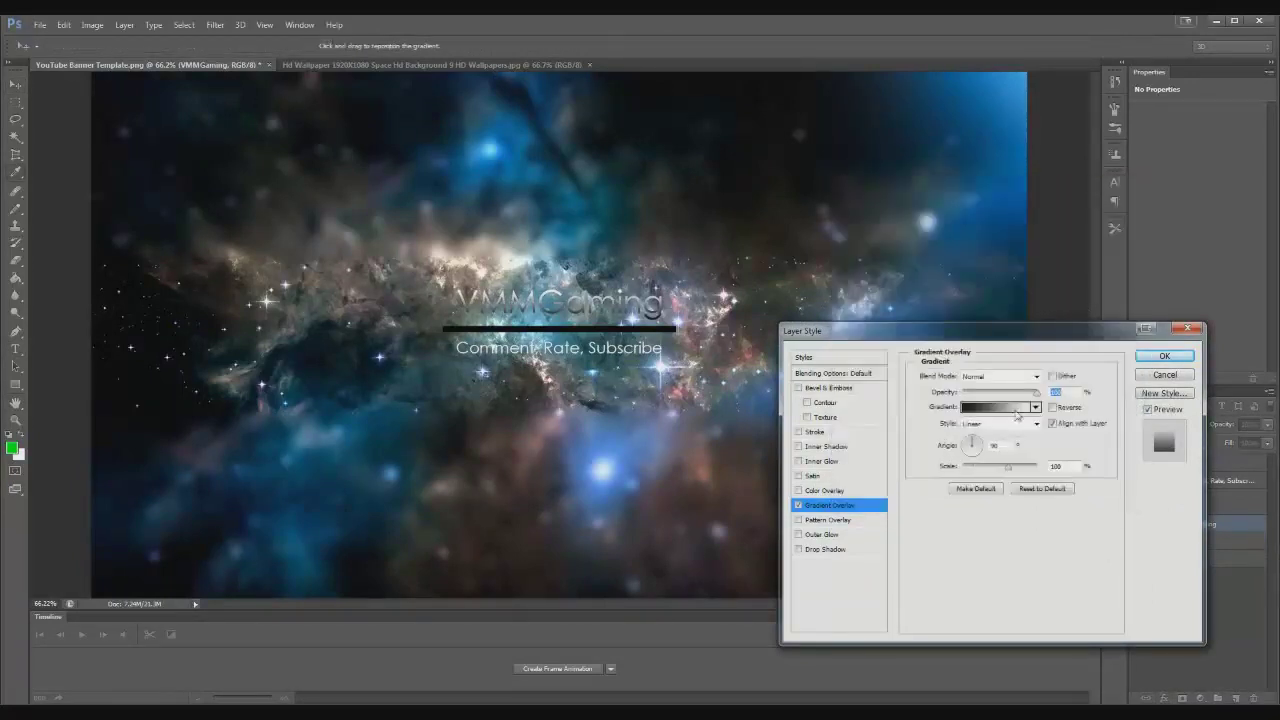
click(990, 424)
click(975, 478)
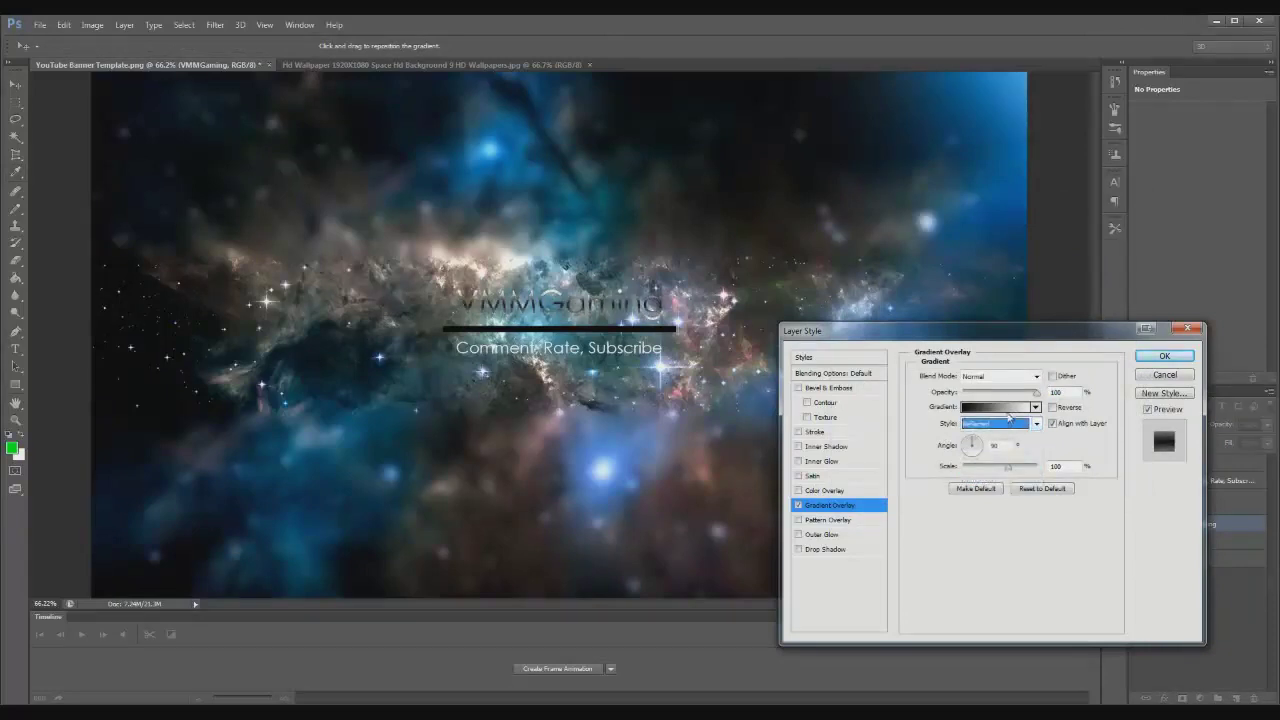
Step: Set the gradient's left stop to bright pink 255,0,162
click(1005, 408)
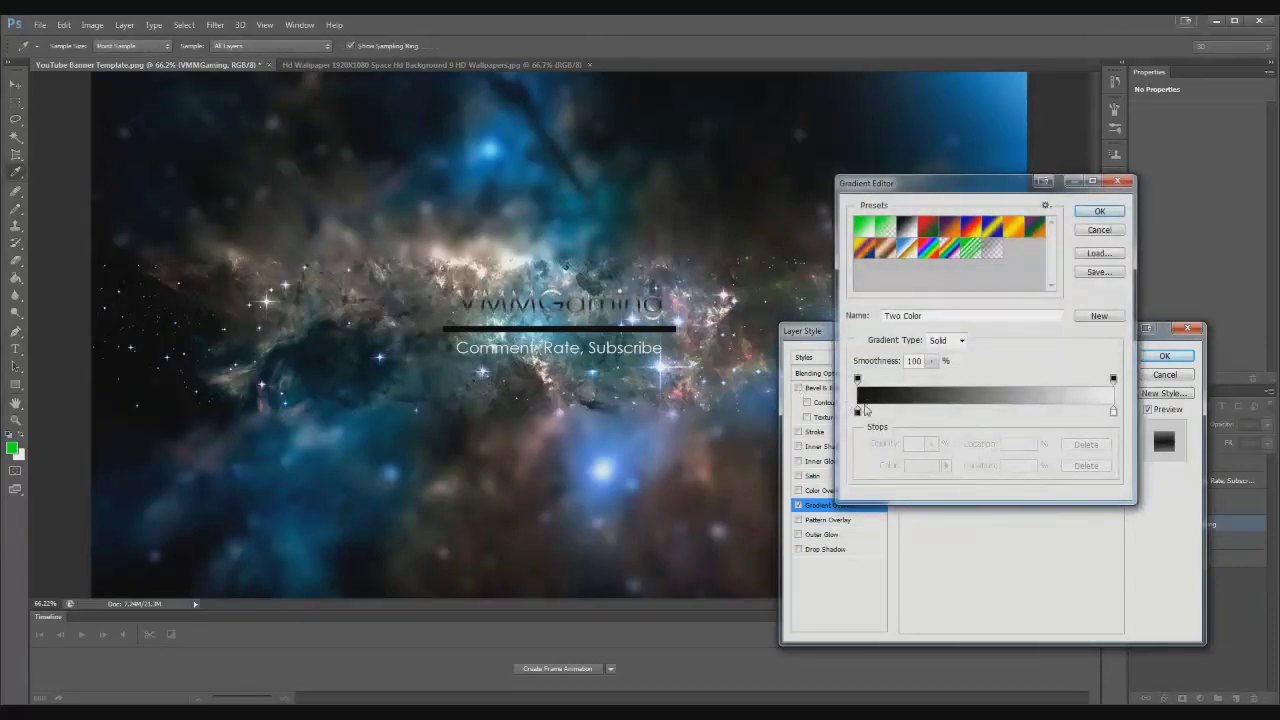
click(862, 409)
click(922, 466)
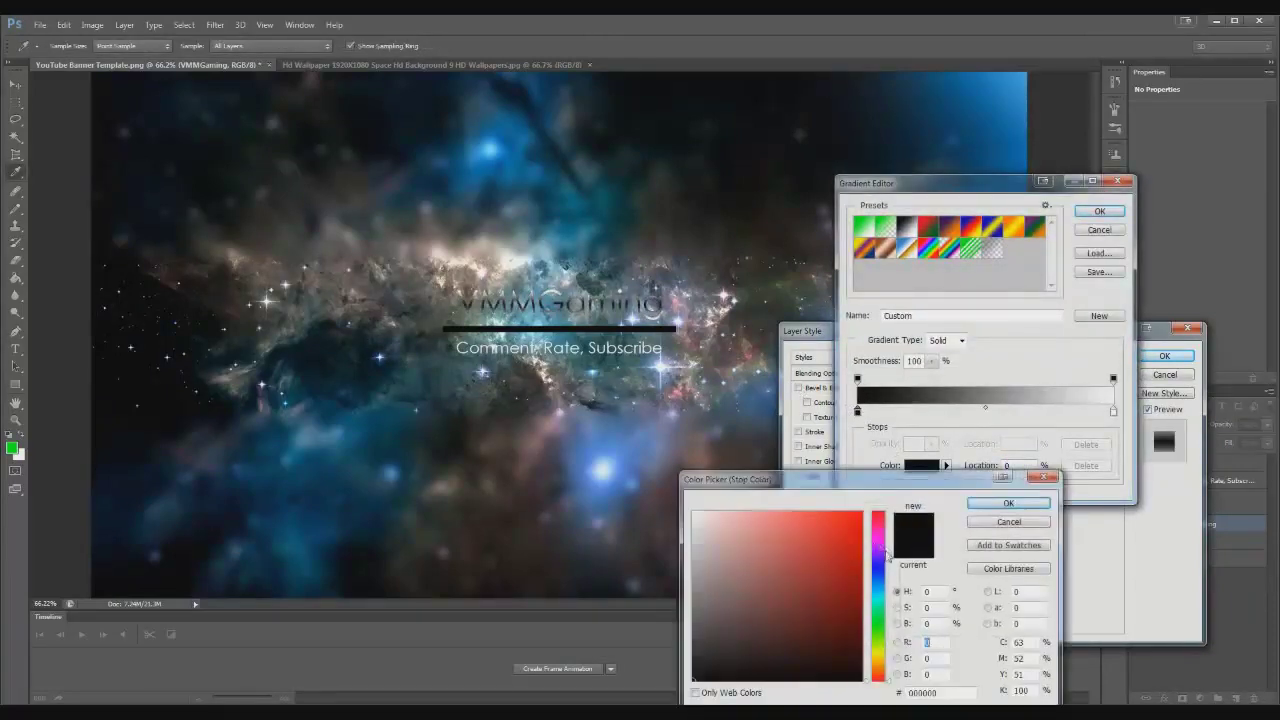
mouse_move(886, 555)
mouse_down()
mouse_move(878, 530)
mouse_move(877, 552)
mouse_up()
click(861, 513)
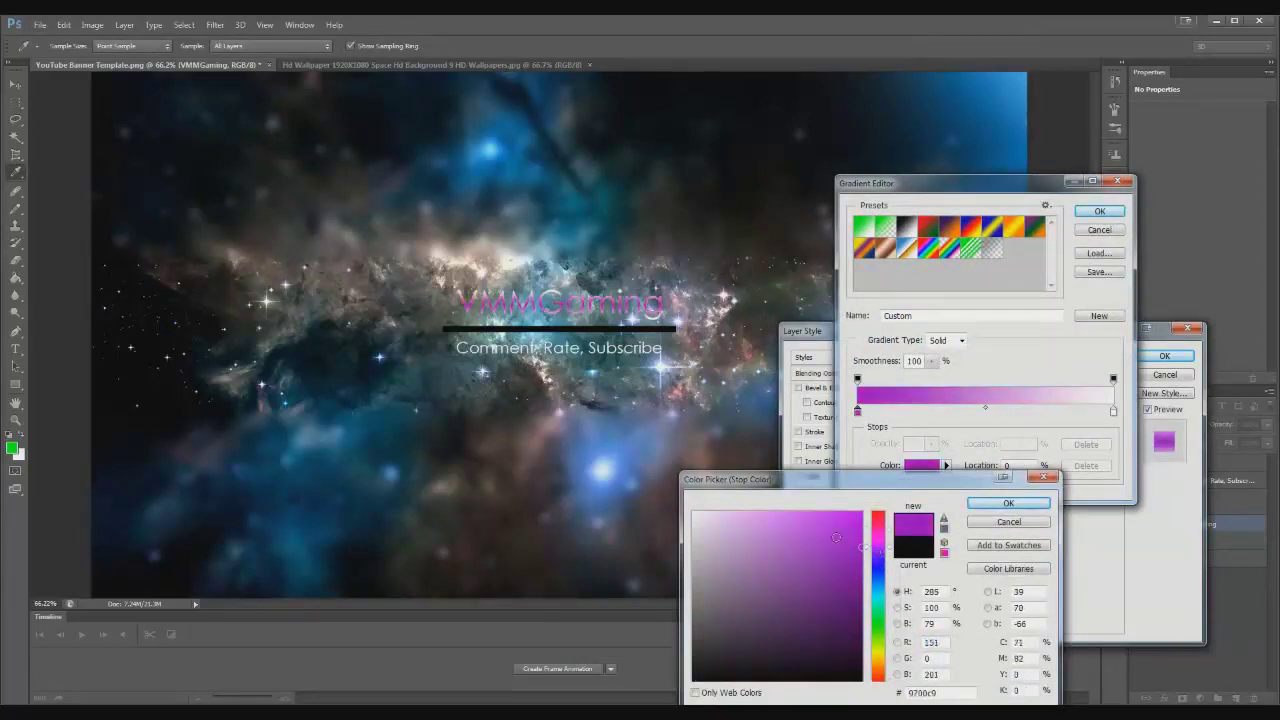
click(1008, 504)
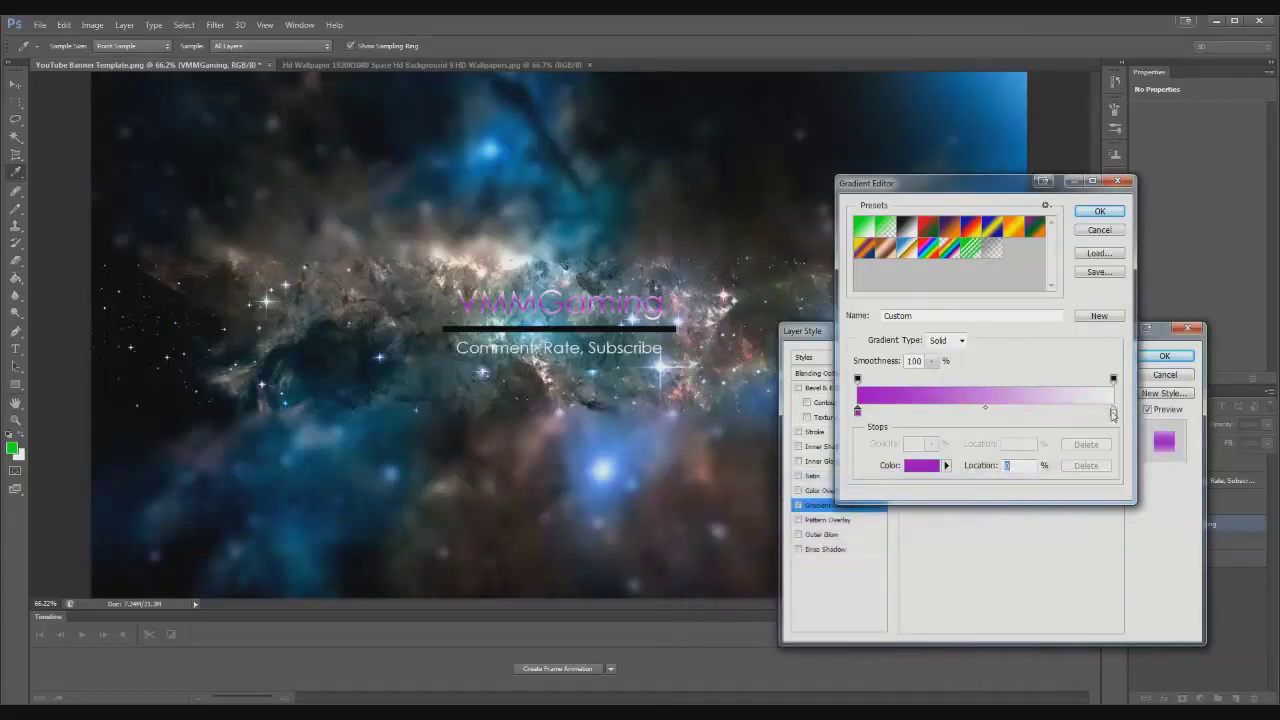
Step: Set the right stop to a saturated violet and apply the gradient overlay to the title
click(1113, 410)
click(921, 466)
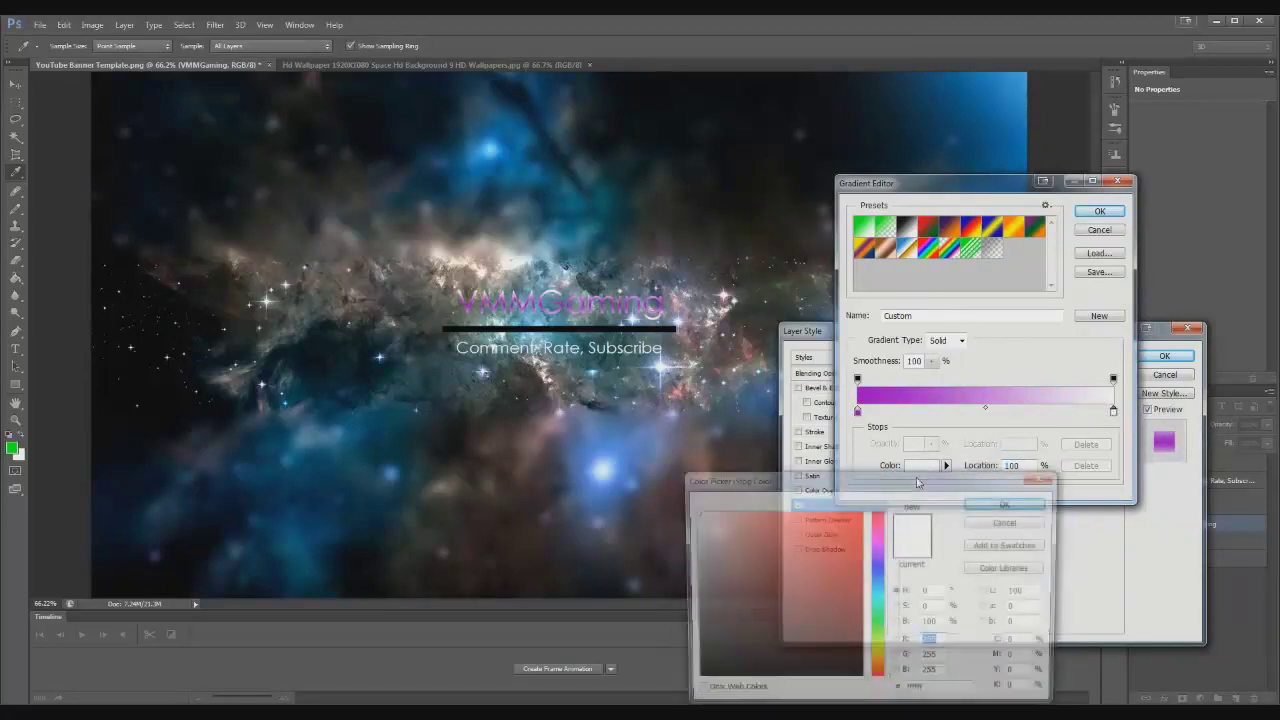
click(878, 560)
click(861, 513)
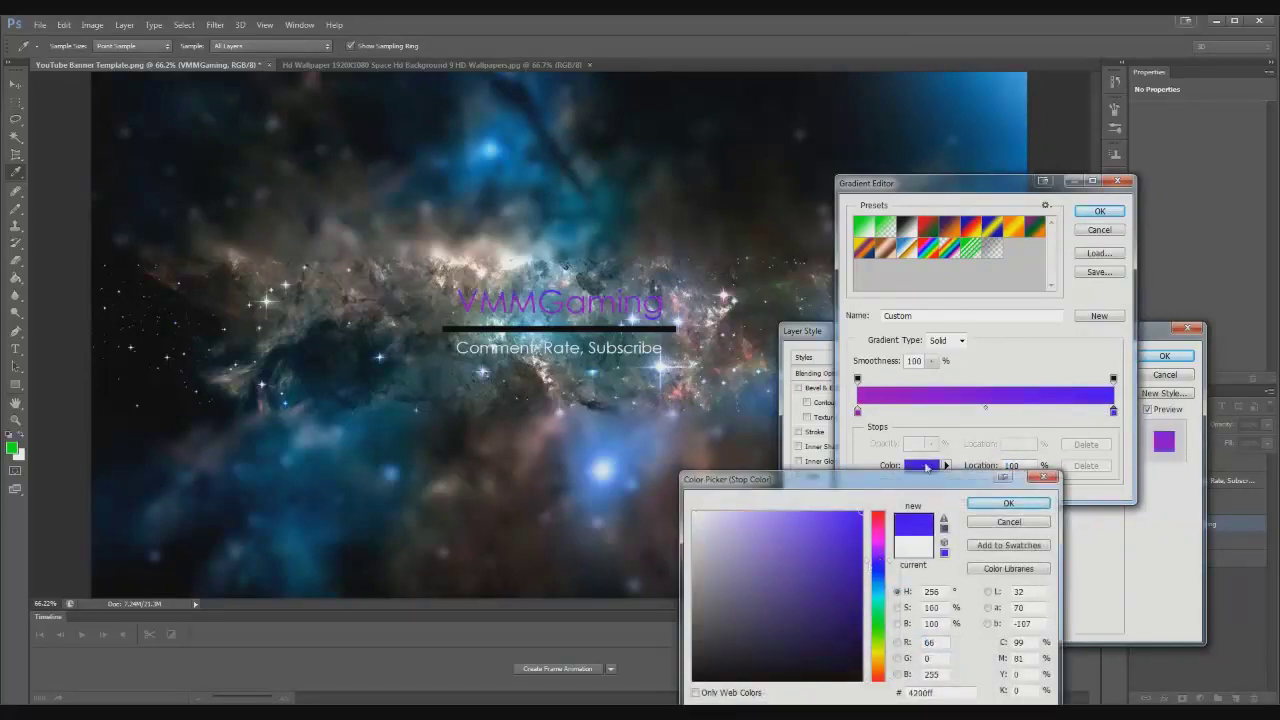
click(1010, 504)
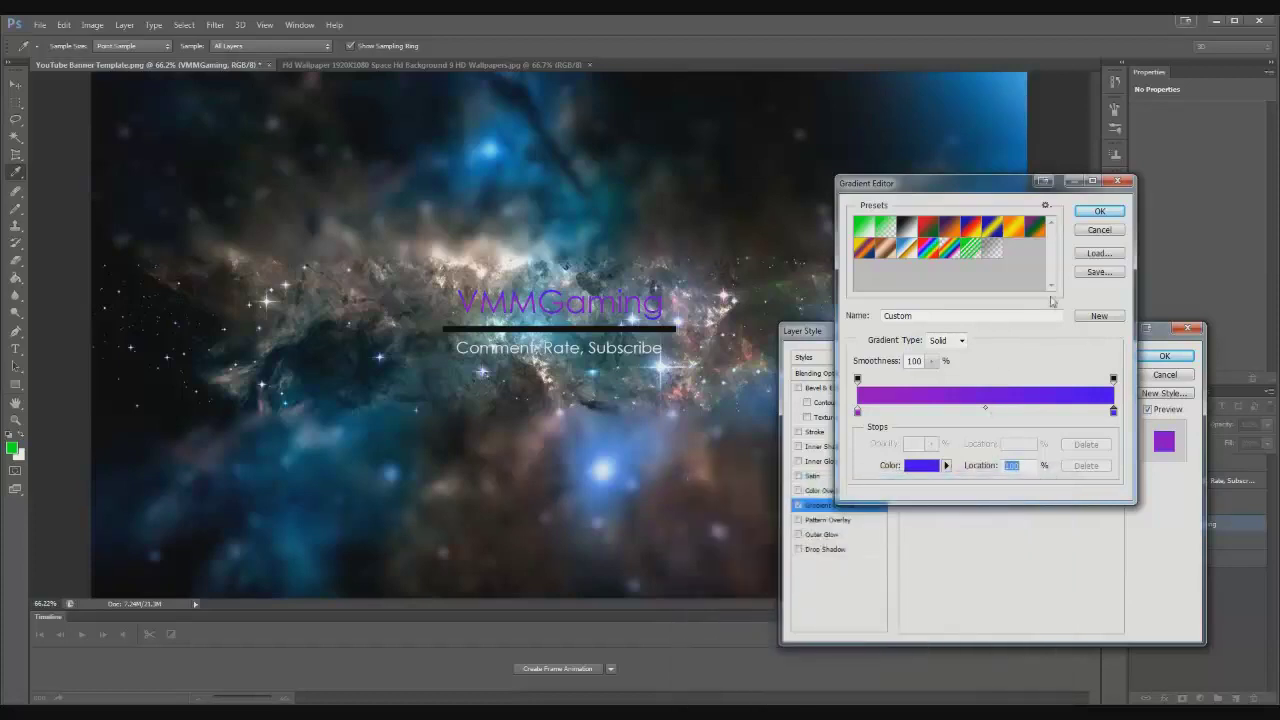
click(1100, 213)
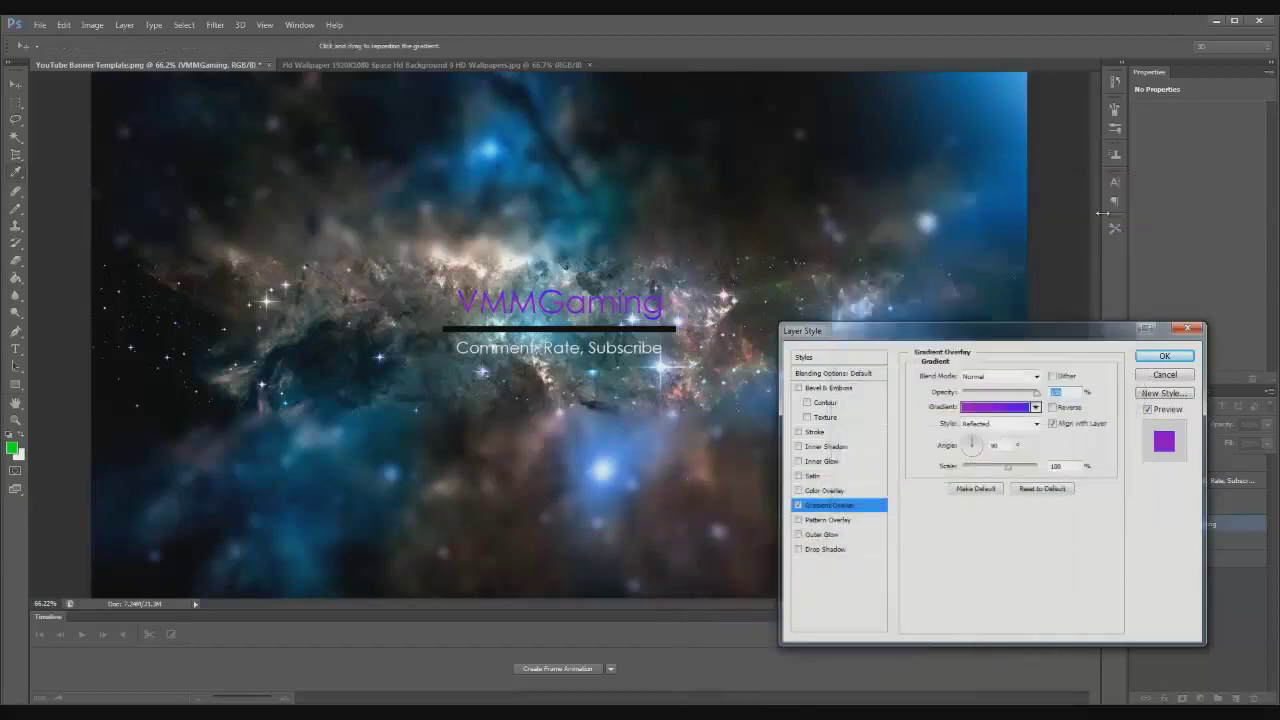
click(1163, 356)
Step: Copy the VMMGaming title's layer style and select the Comment, Rate, Subscribe layer for pasting
right_click(1183, 525)
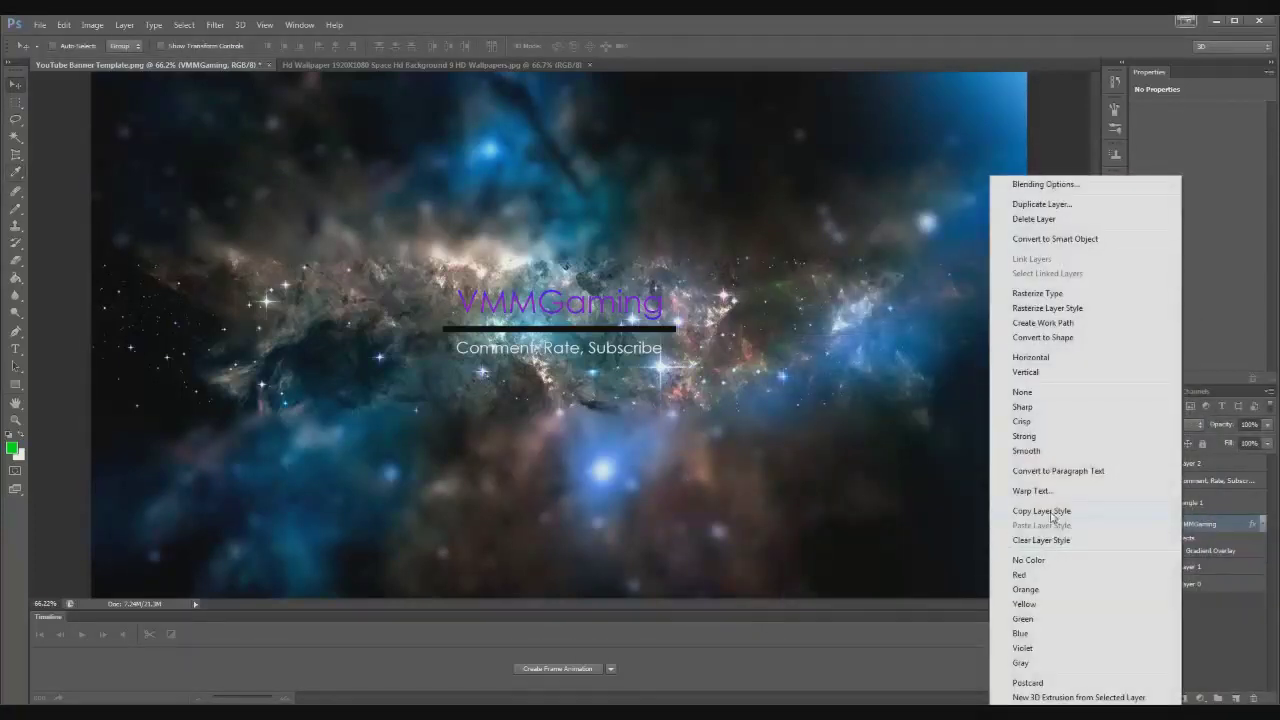
click(1052, 517)
click(1197, 481)
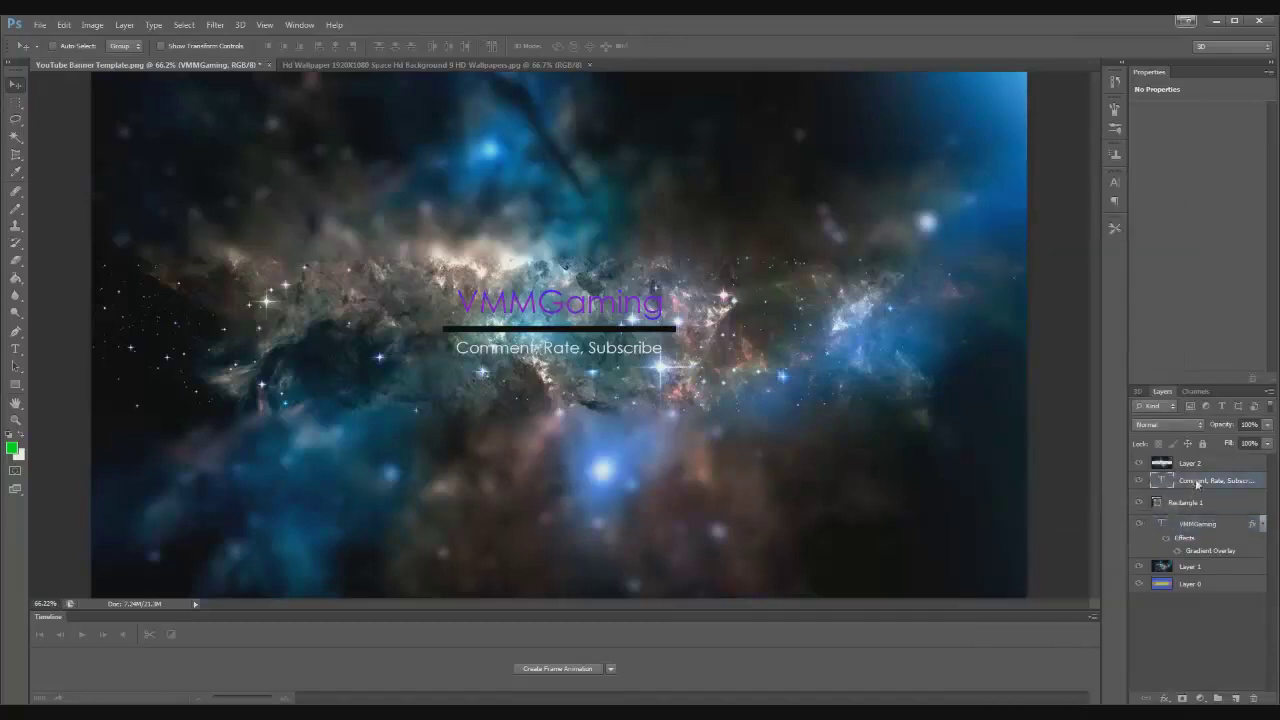
right_click(1197, 481)
Step: Paste the gradient style onto the slogan and add a Gradient Overlay to the Rectangle 1 bar
click(1110, 525)
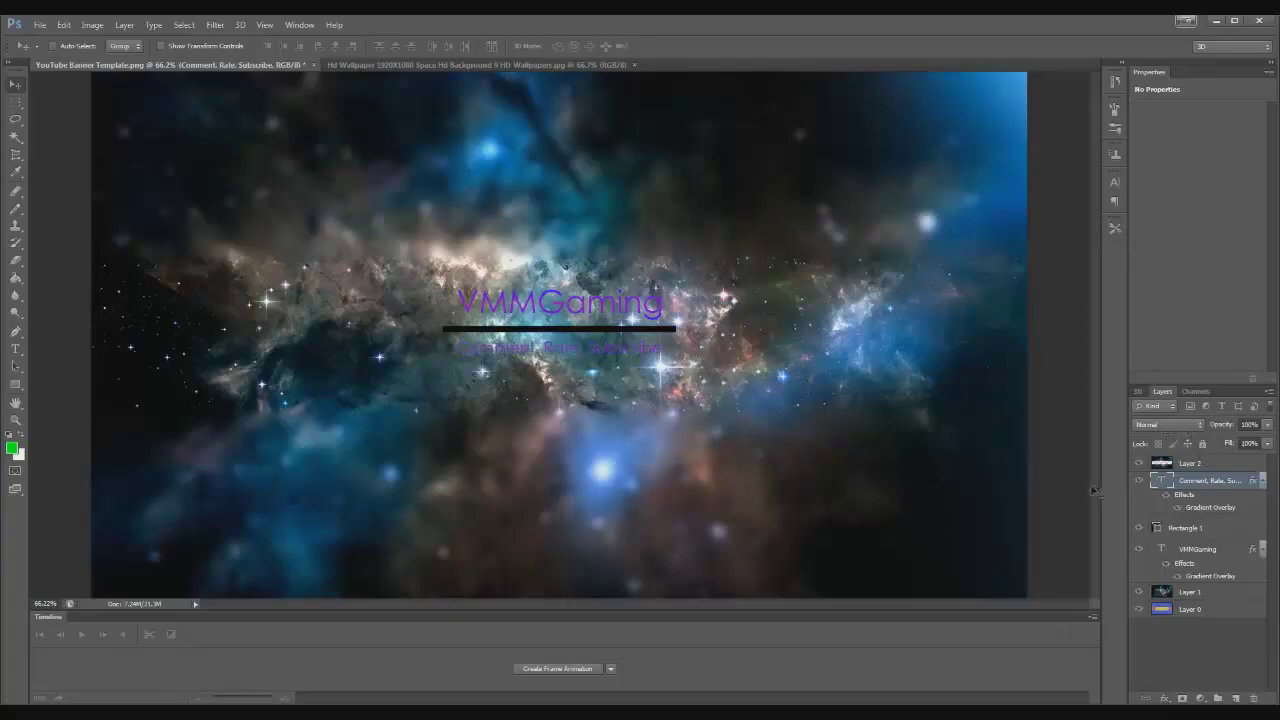
click(1190, 530)
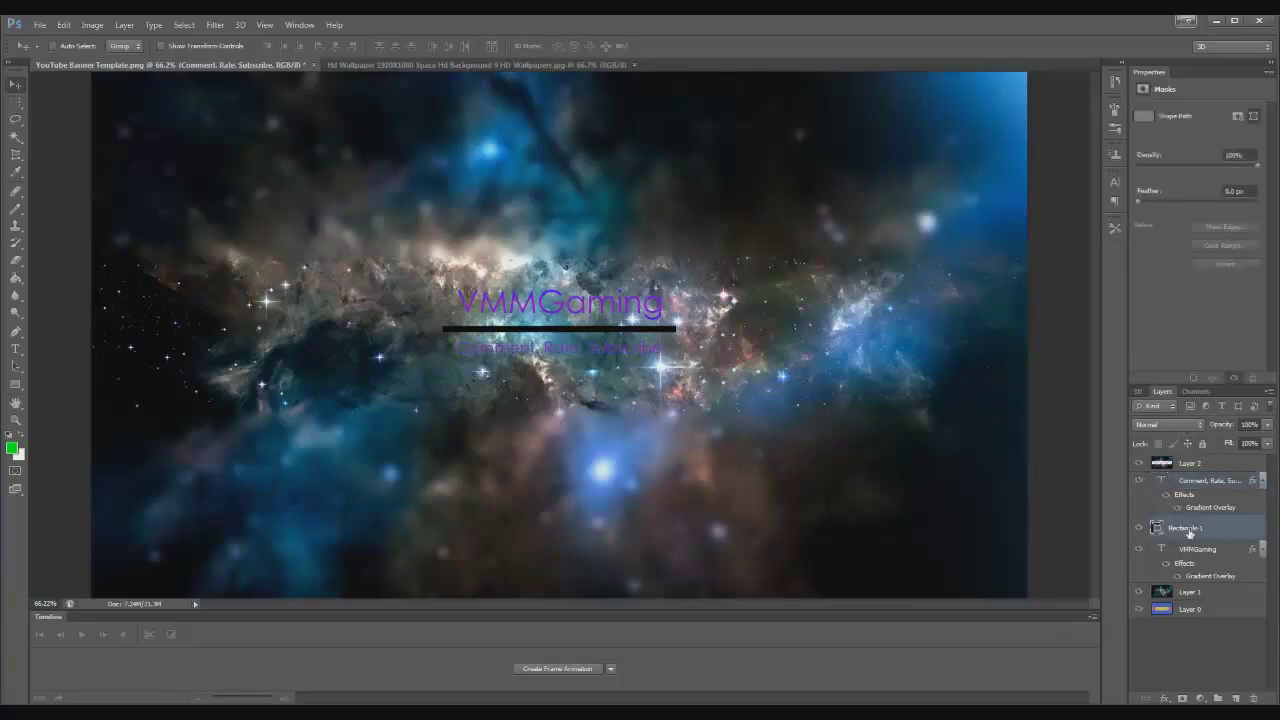
click(1165, 698)
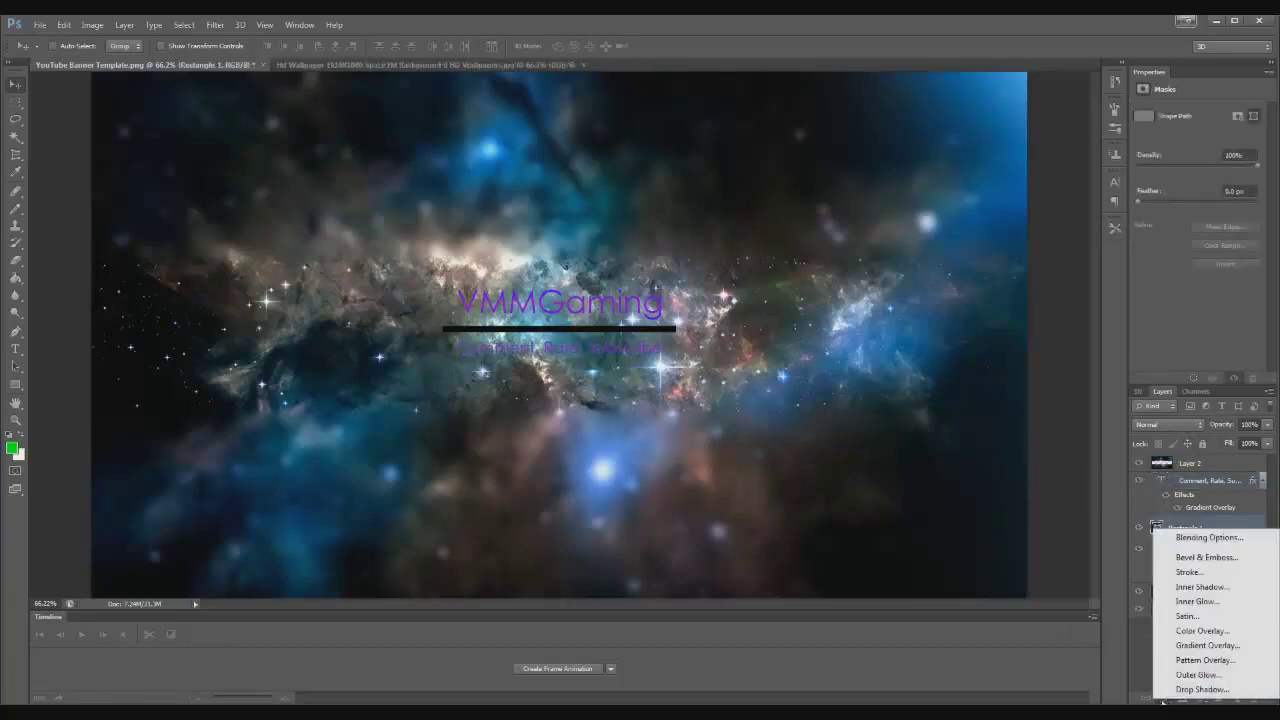
click(1192, 645)
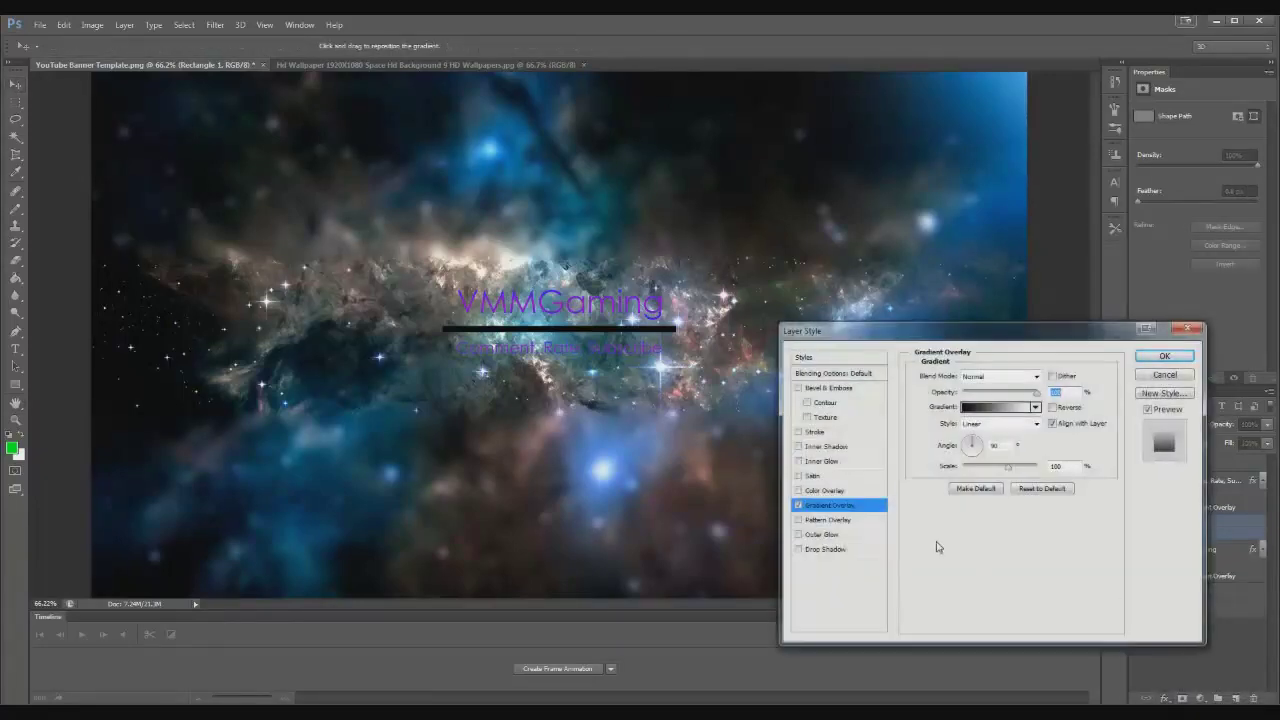
Step: Set the bar gradient's left stop to the title's purple, sampled from the banner
click(997, 407)
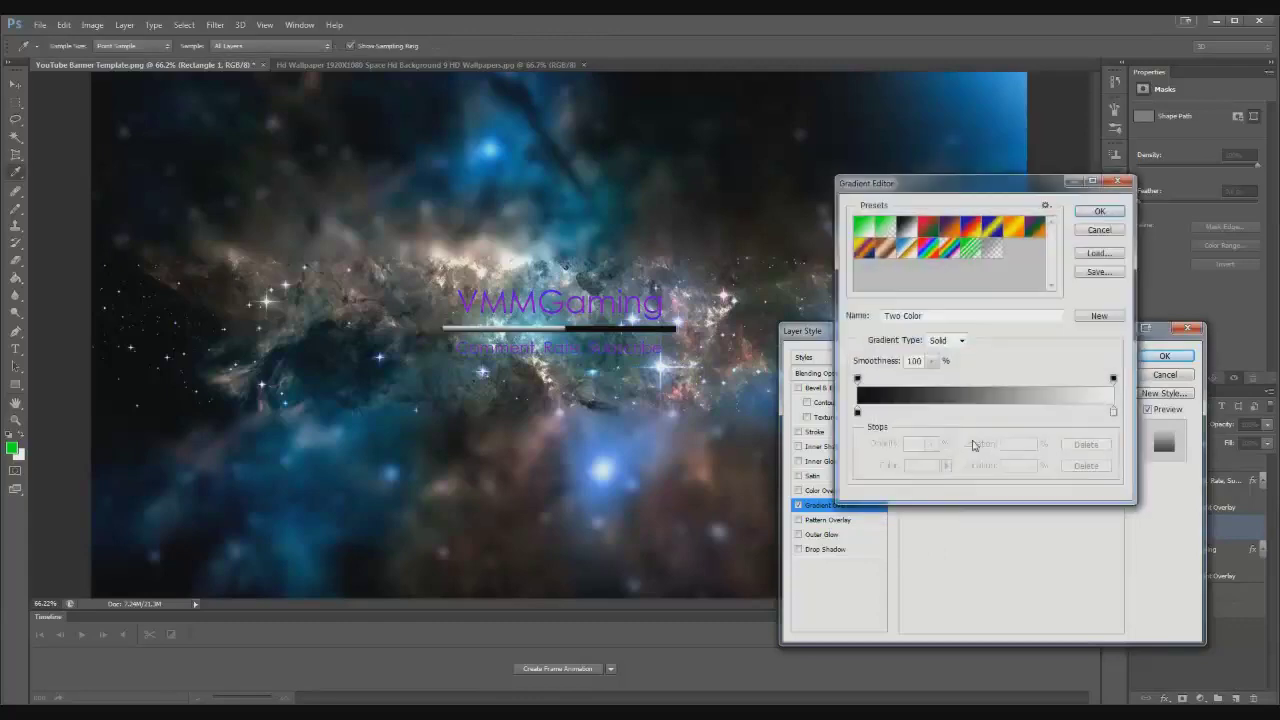
click(857, 412)
click(921, 465)
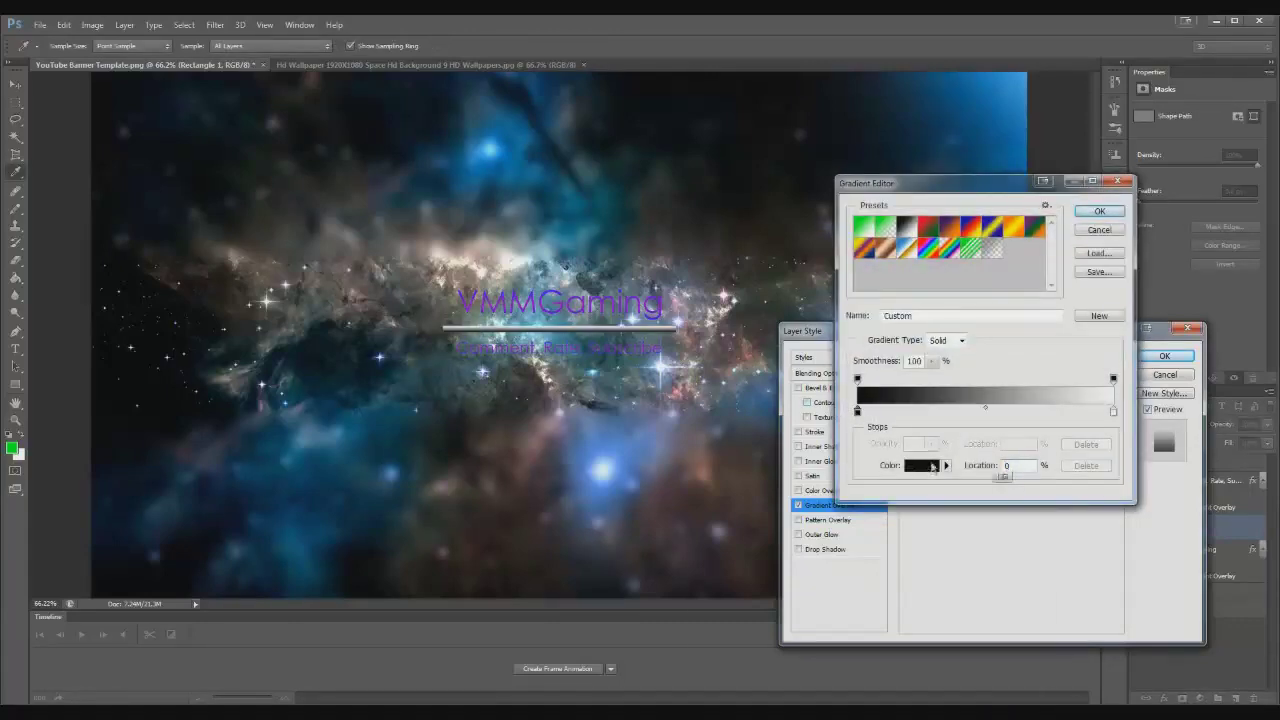
click(882, 563)
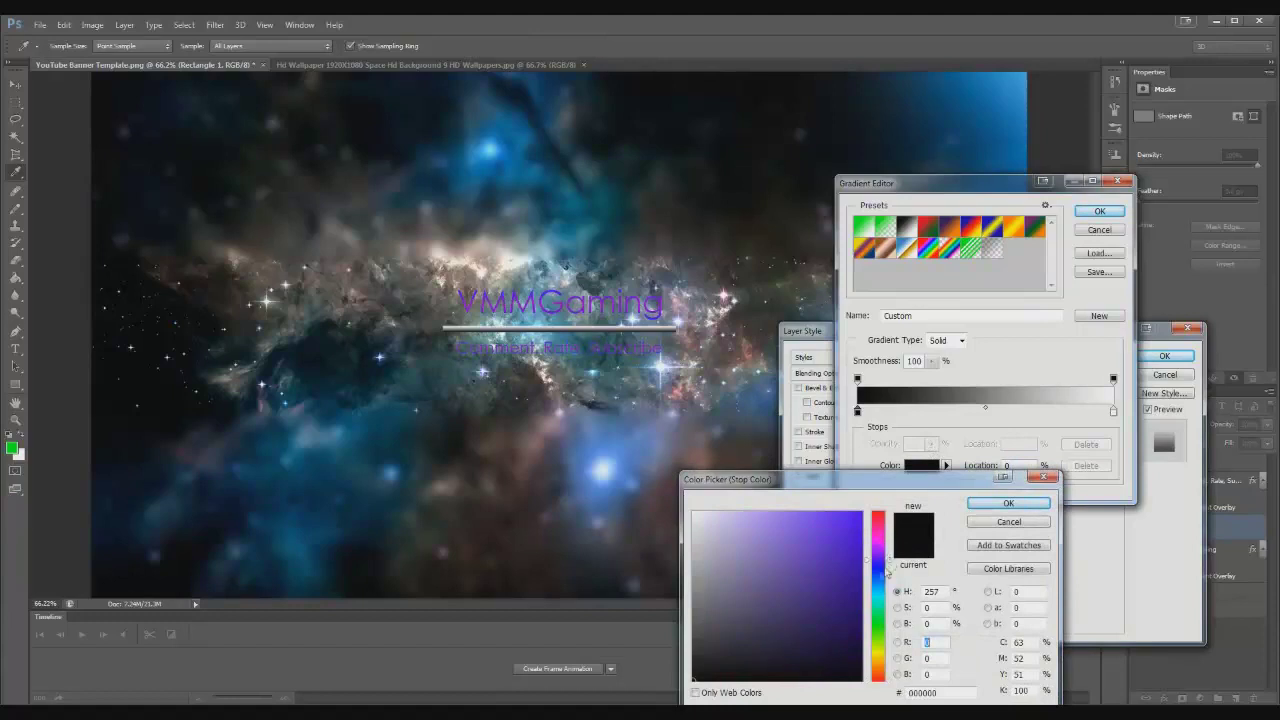
click(757, 347)
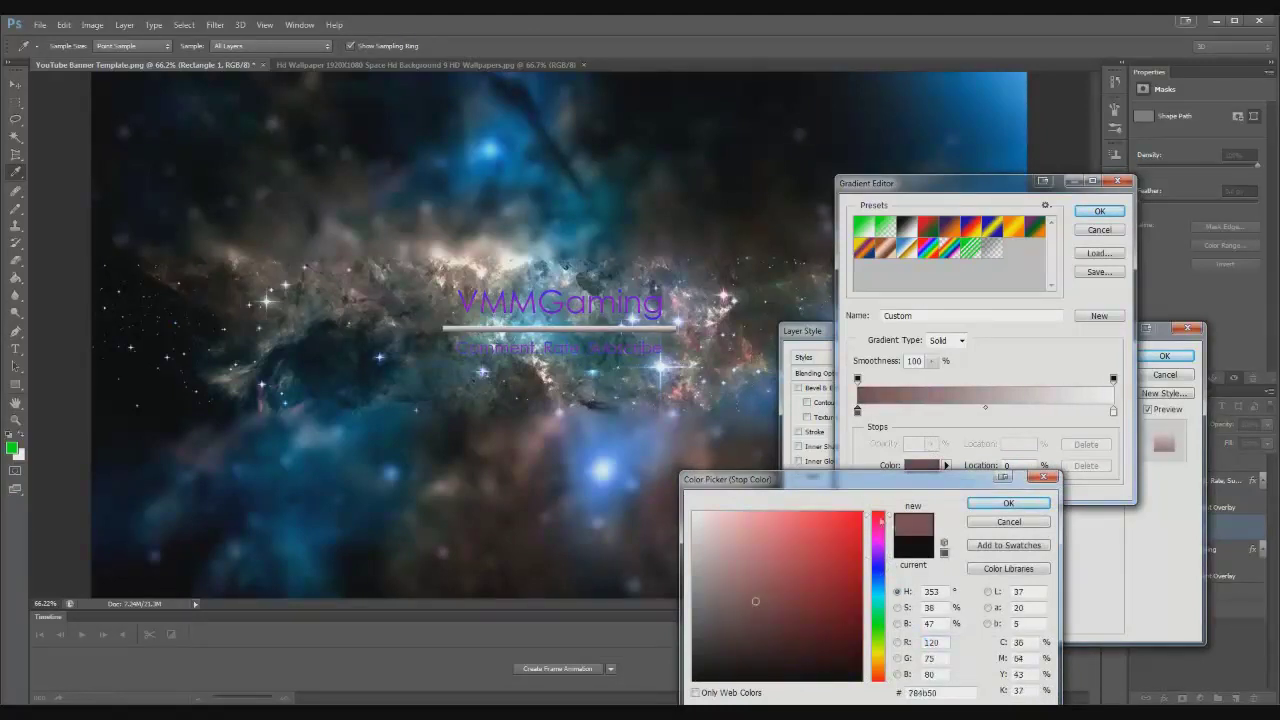
click(1026, 503)
click(1113, 411)
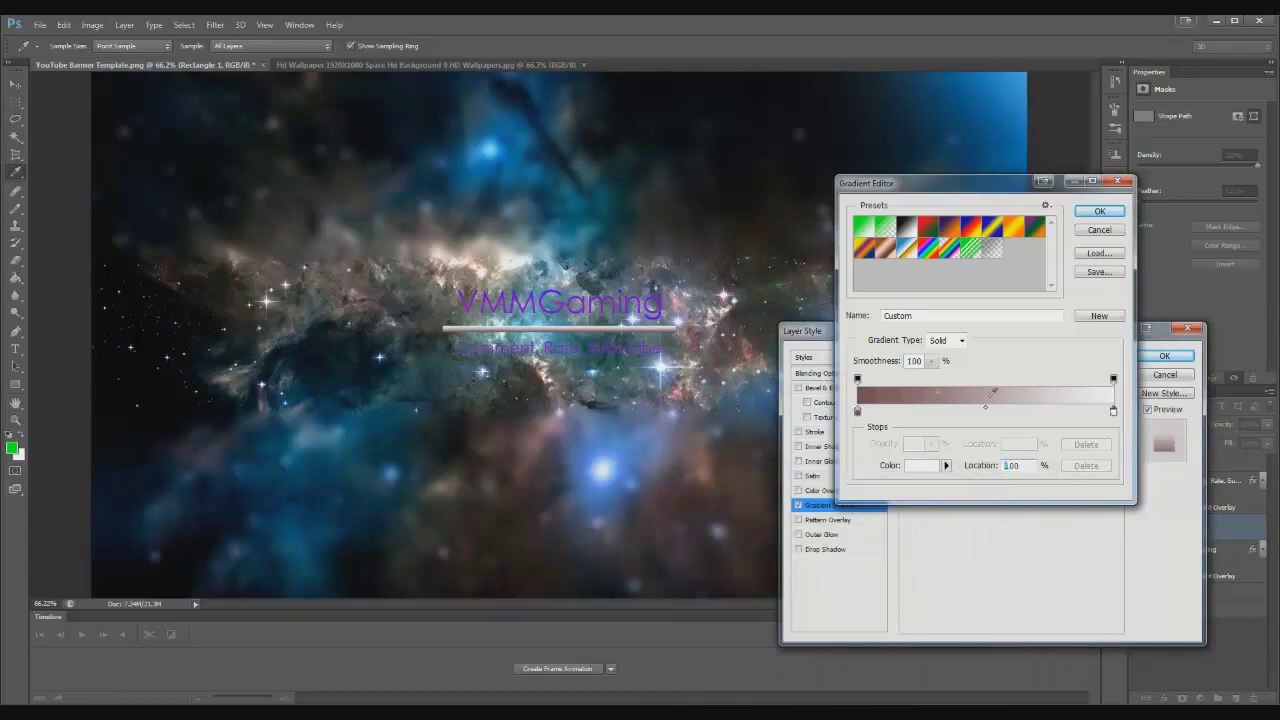
click(779, 298)
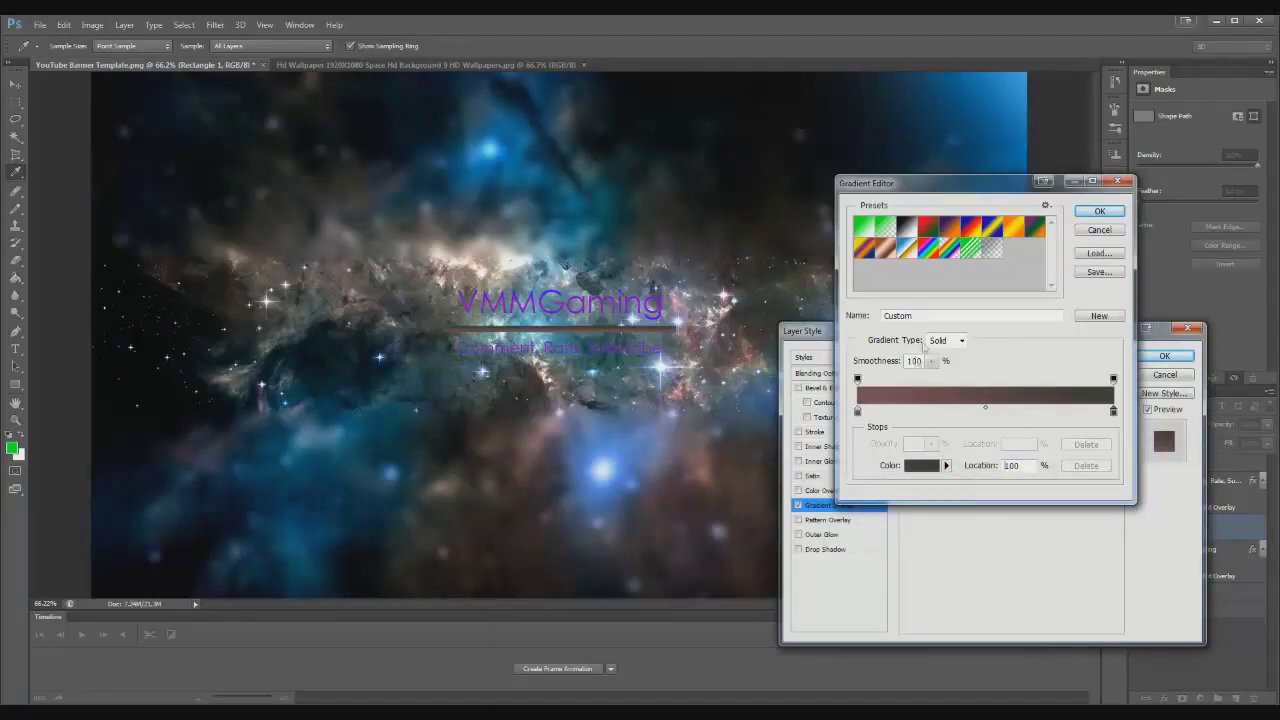
click(857, 411)
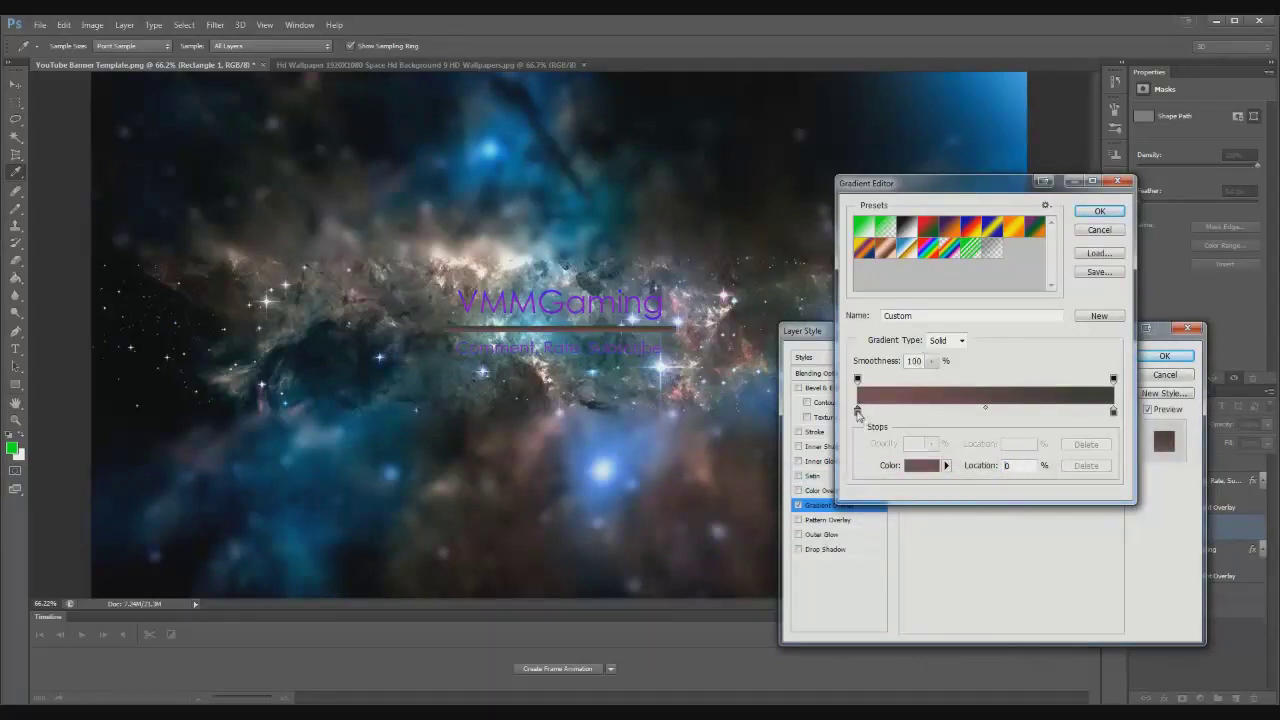
click(921, 466)
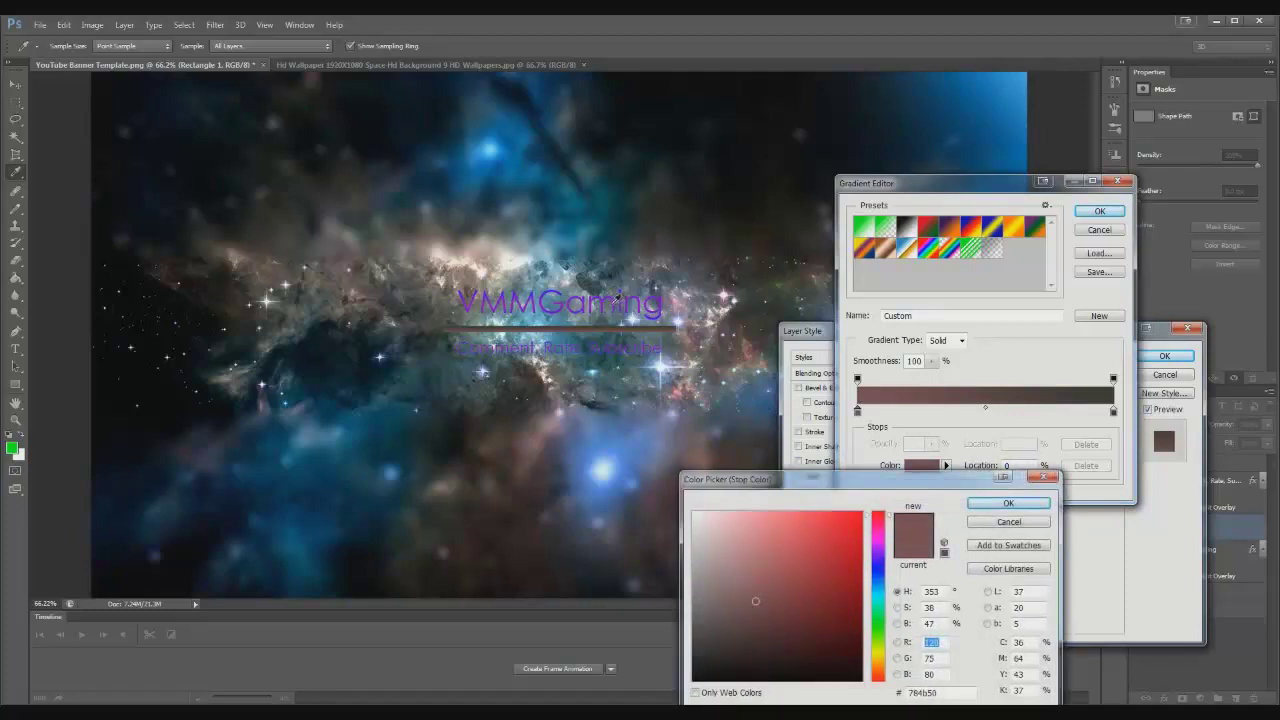
click(620, 297)
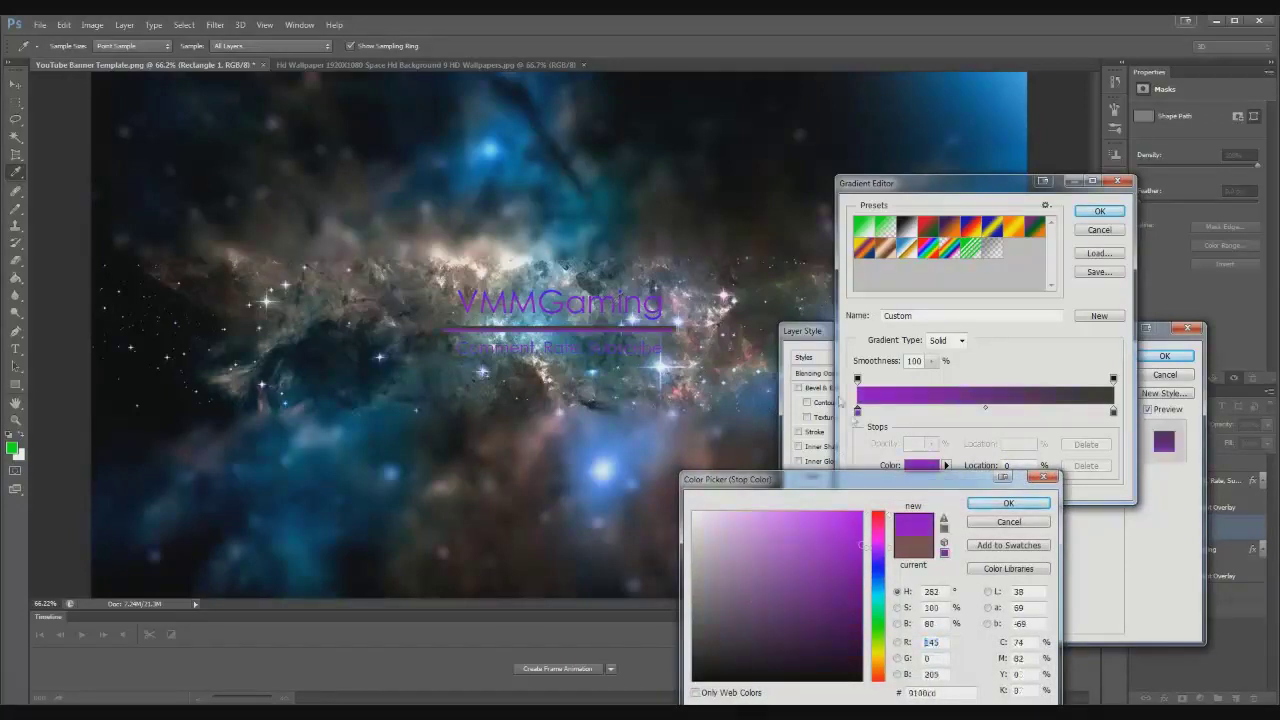
click(1022, 503)
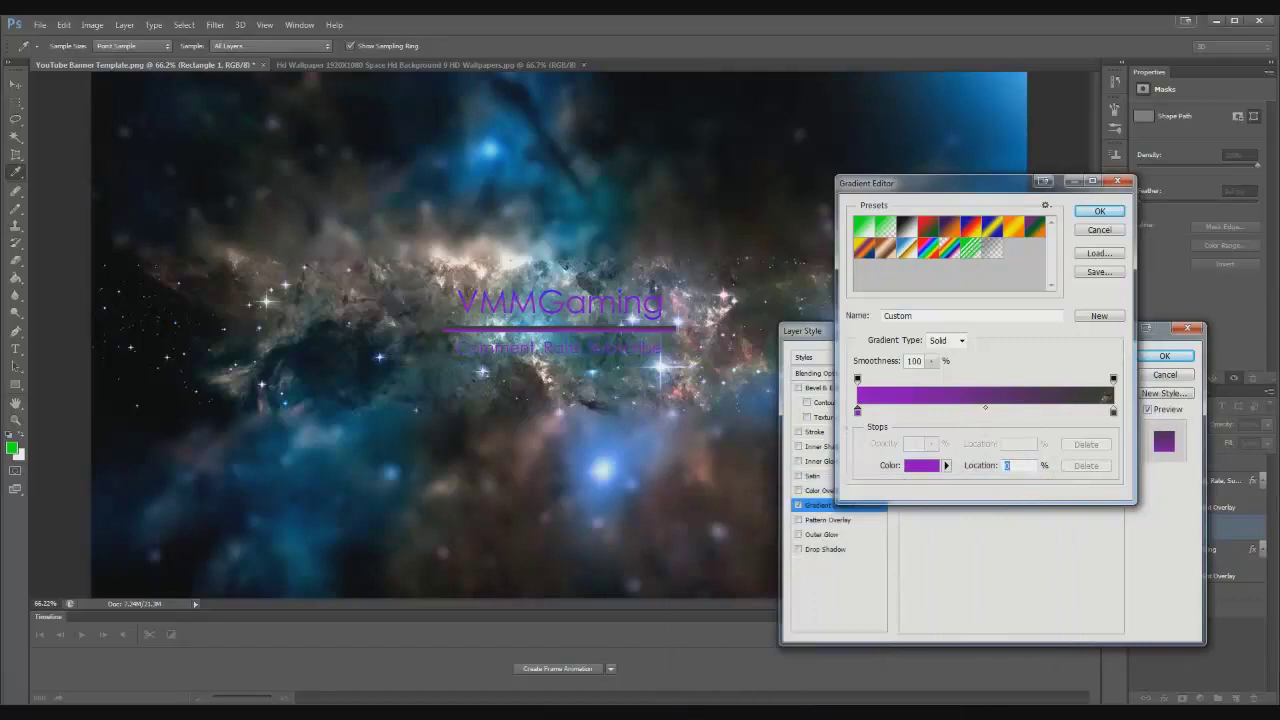
Step: Set the right stop to light blue 7185ff and accept the purple-to-blue gradient
click(1113, 411)
click(922, 466)
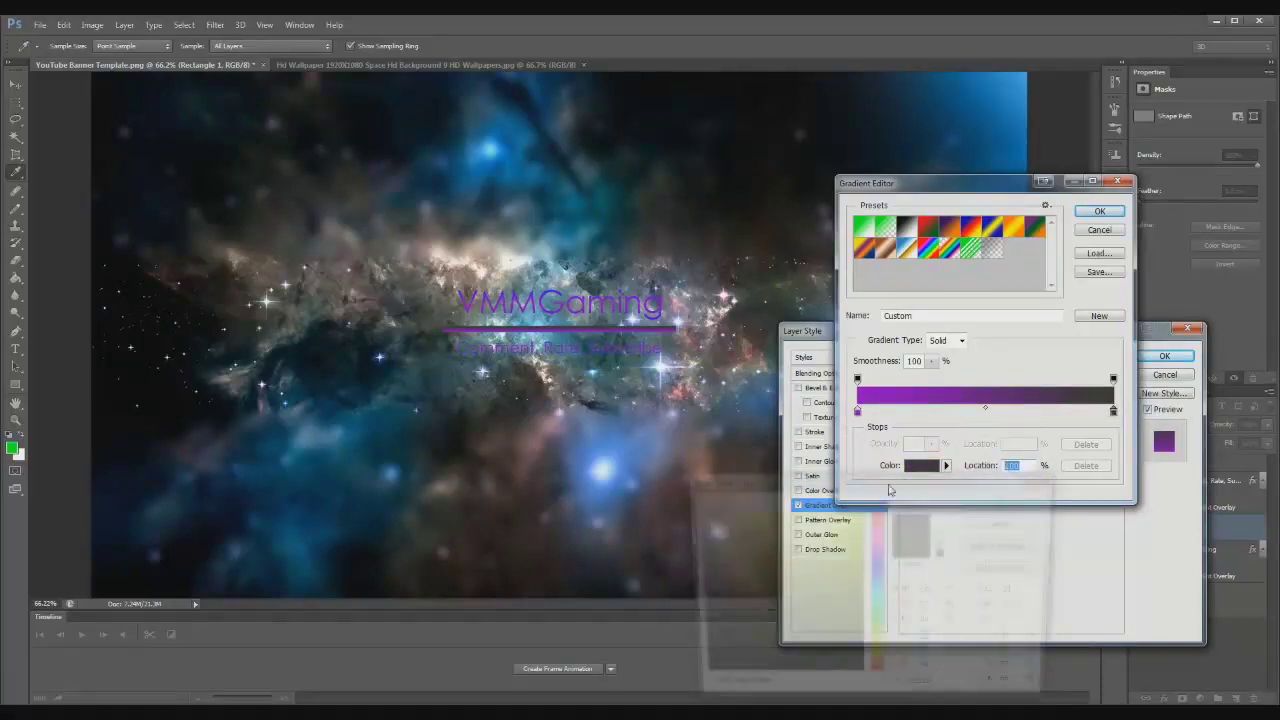
click(878, 565)
click(861, 511)
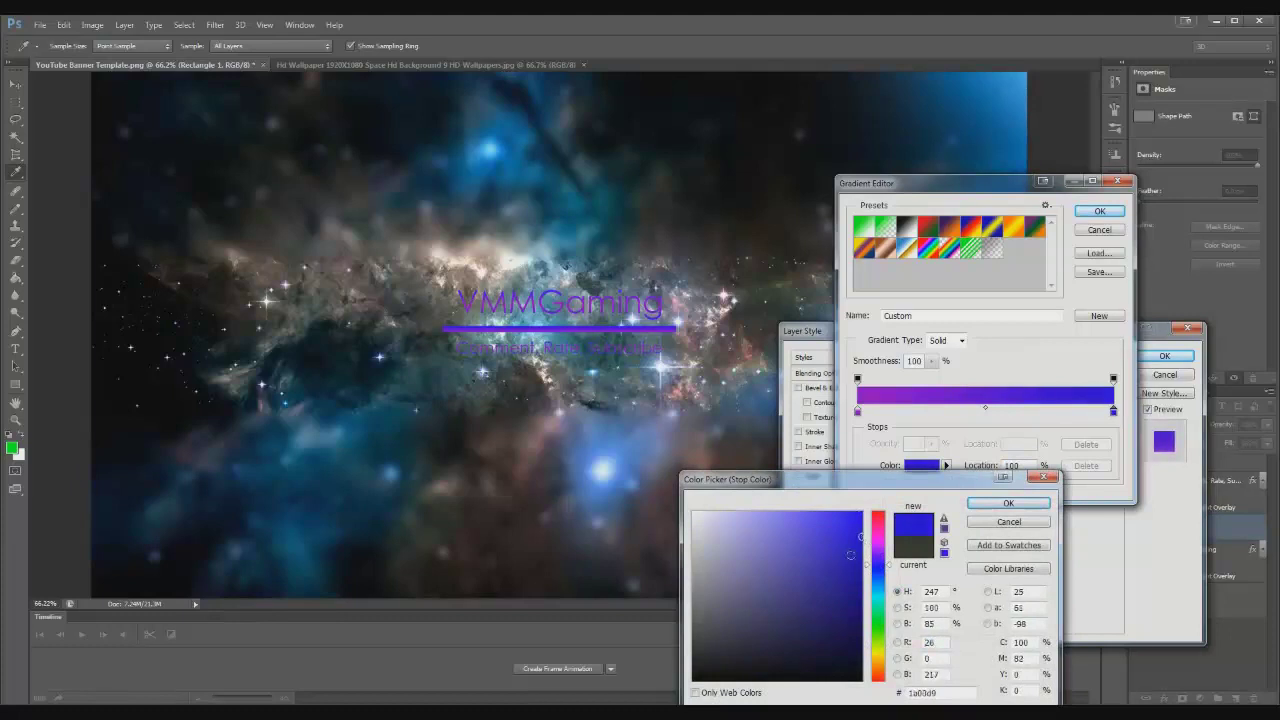
click(847, 634)
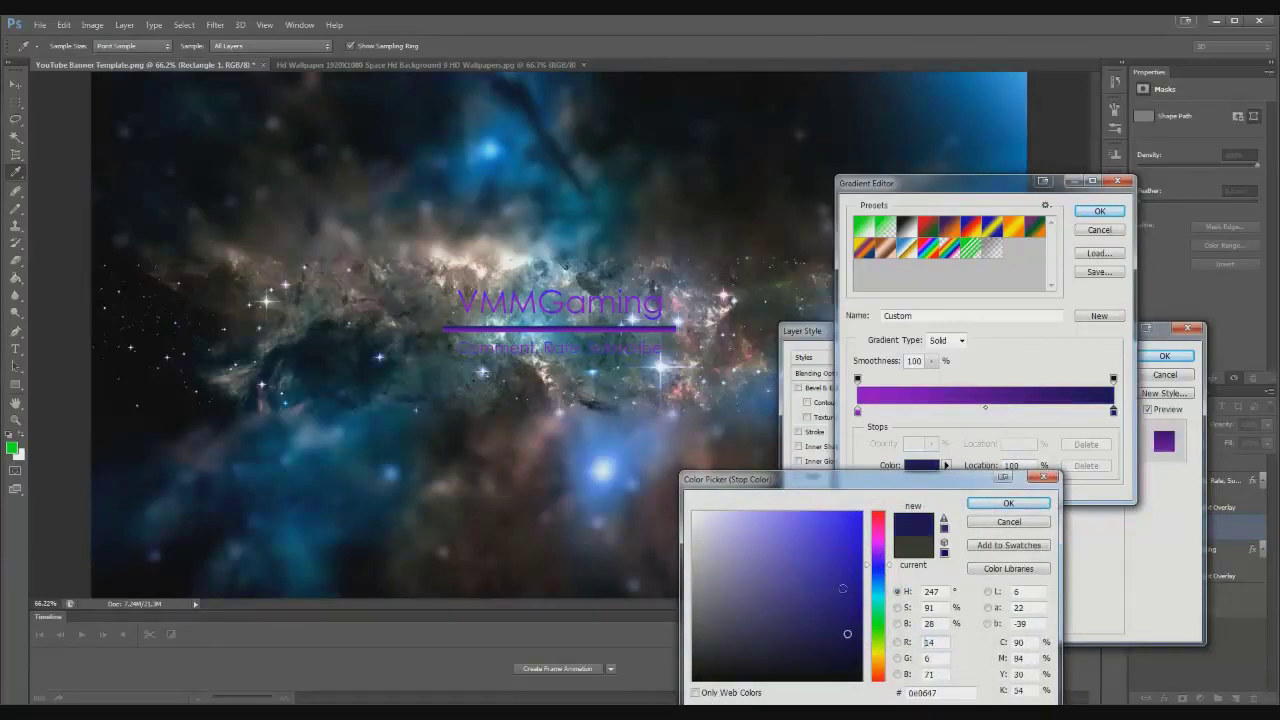
click(862, 527)
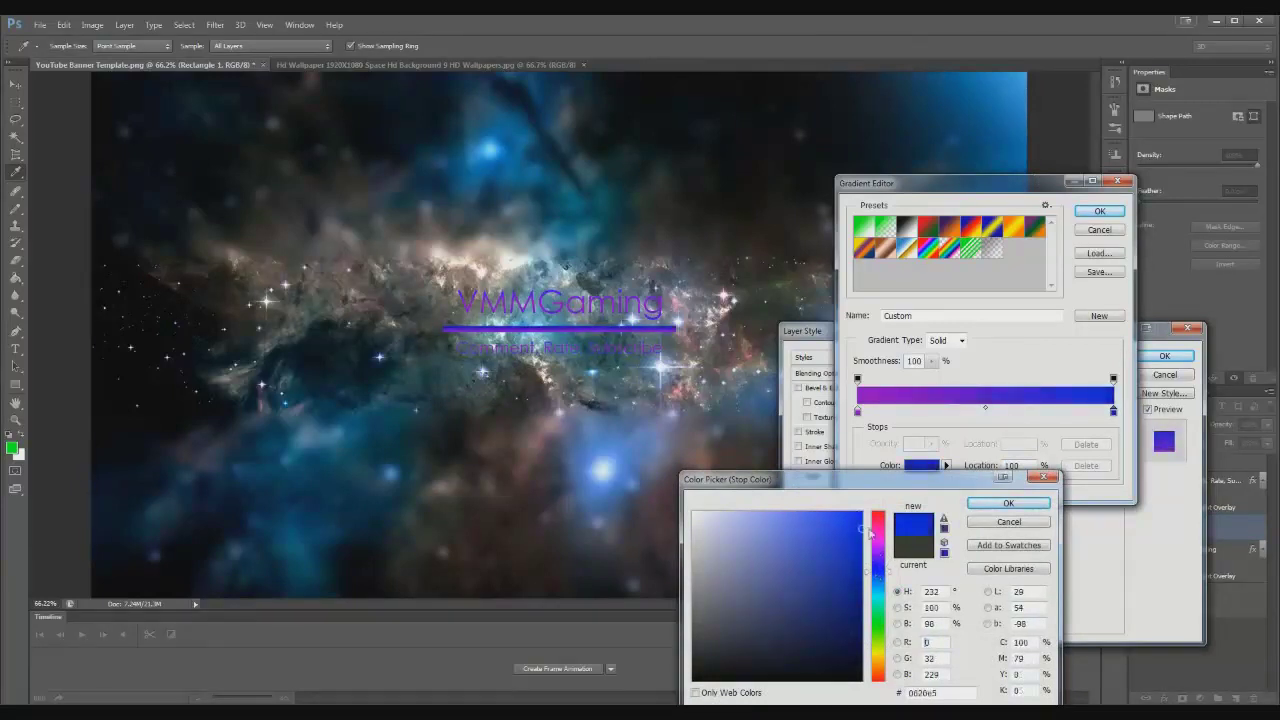
drag(840, 552, 788, 511)
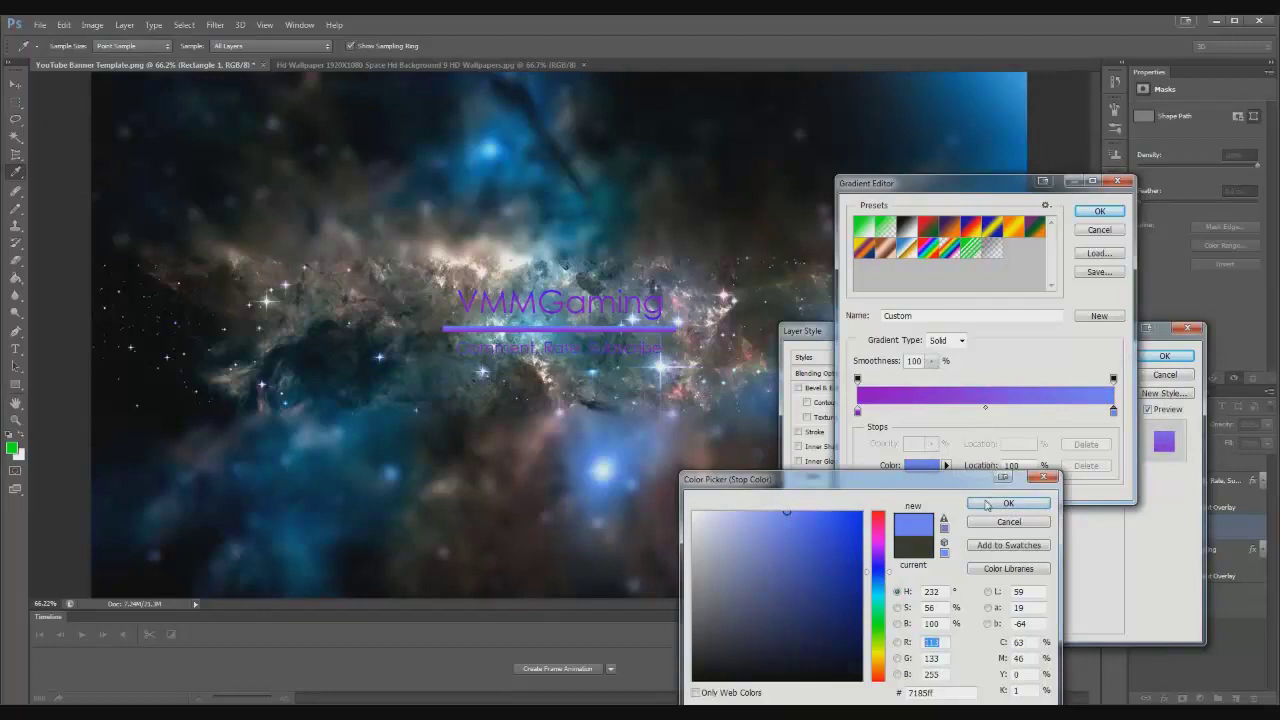
click(996, 504)
click(1097, 212)
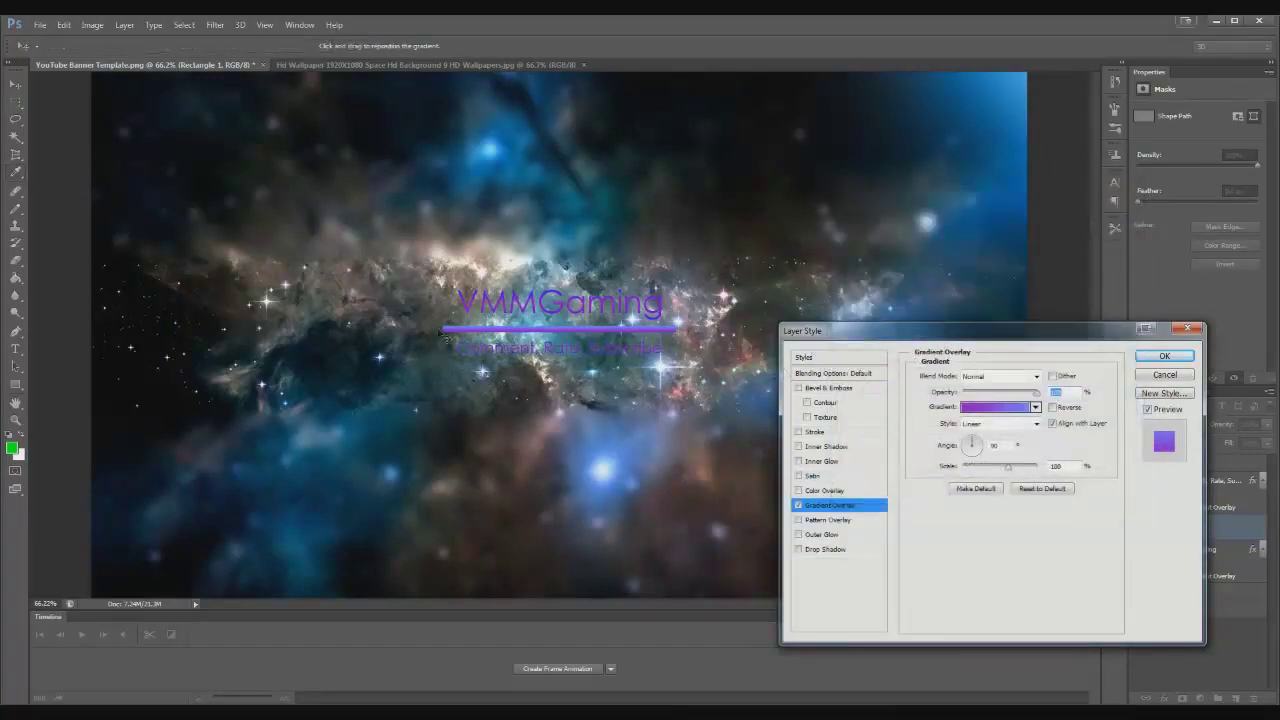
Step: After testing Stroke and Bevel & Emboss, give Rectangle 1 a blue #1800ff Outer Glow
click(799, 432)
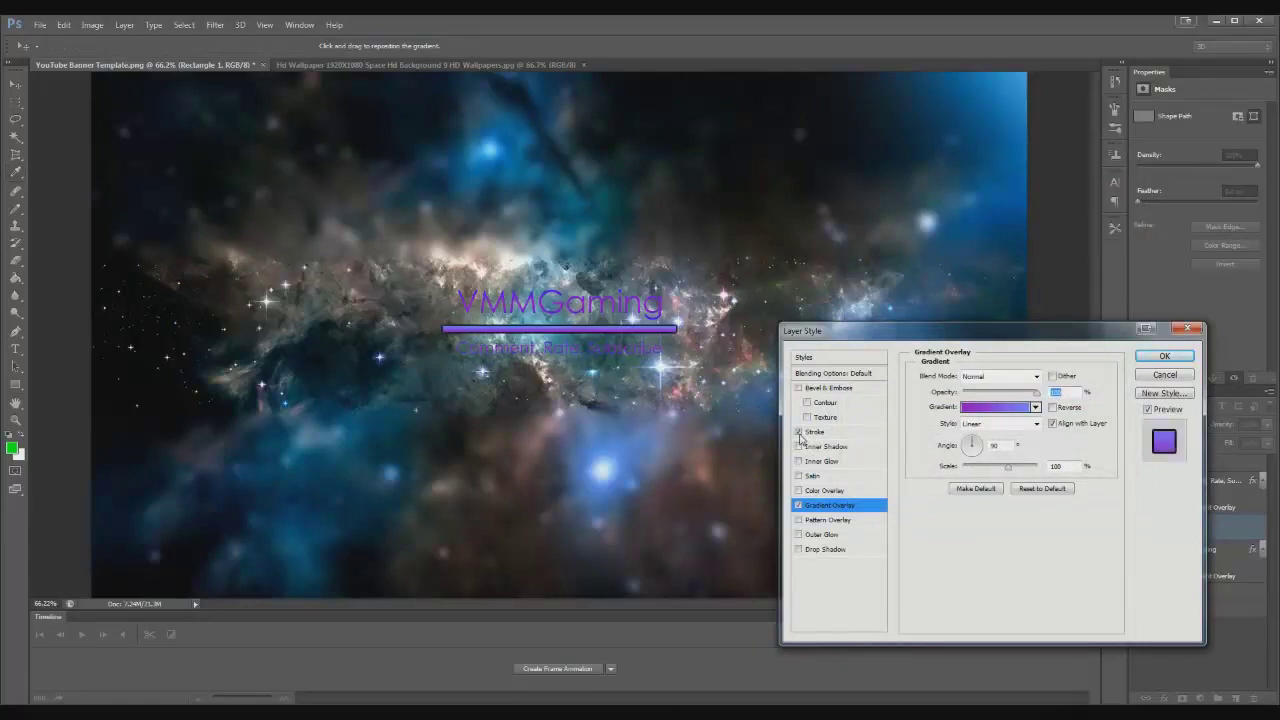
click(799, 433)
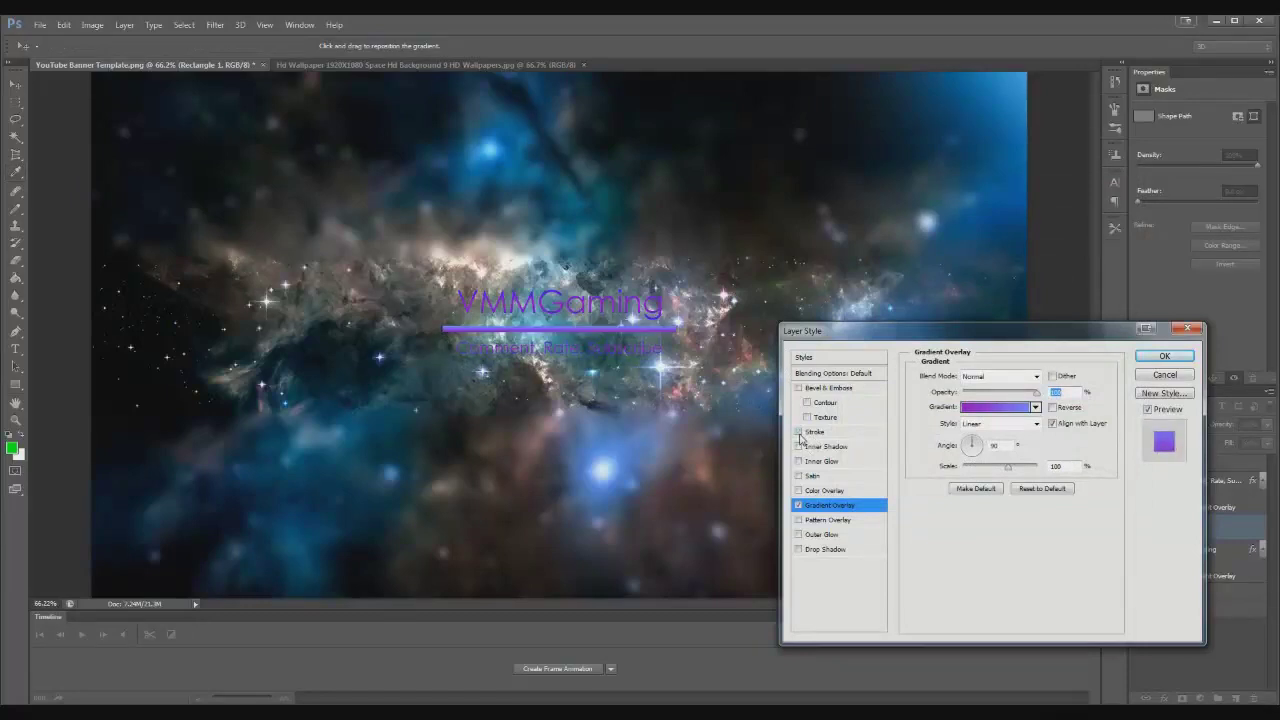
click(799, 389)
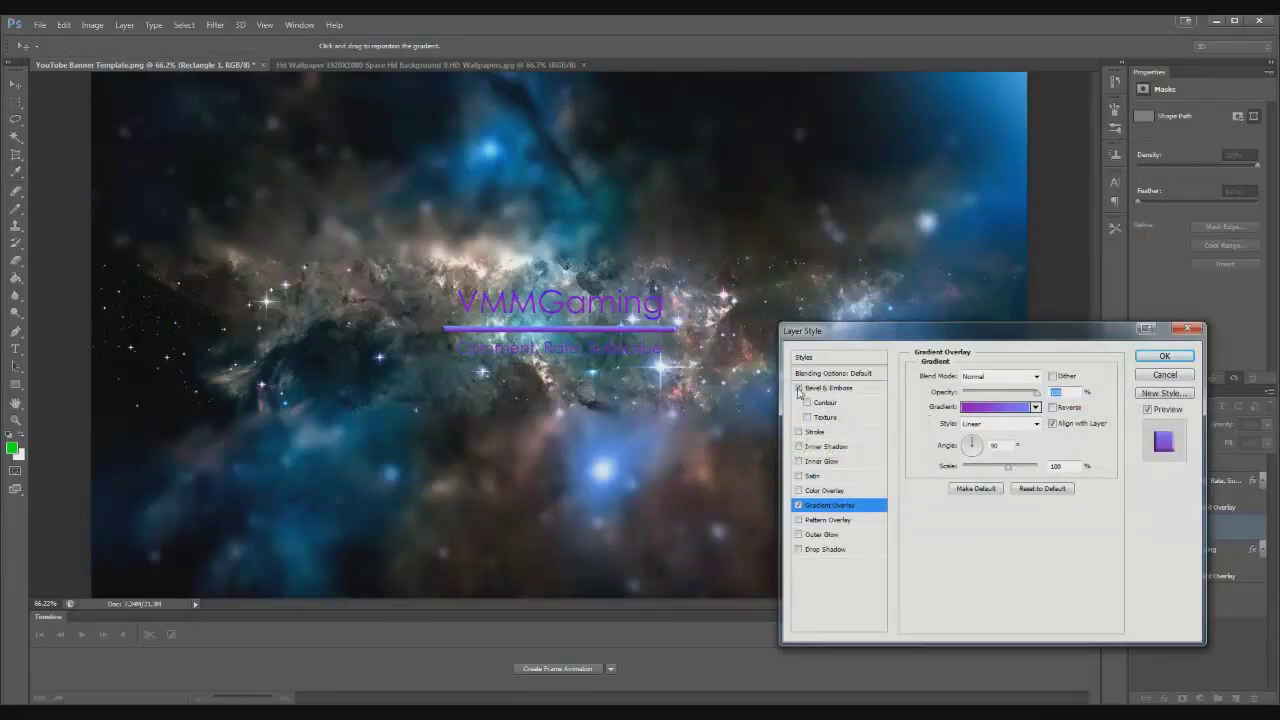
click(799, 389)
click(799, 535)
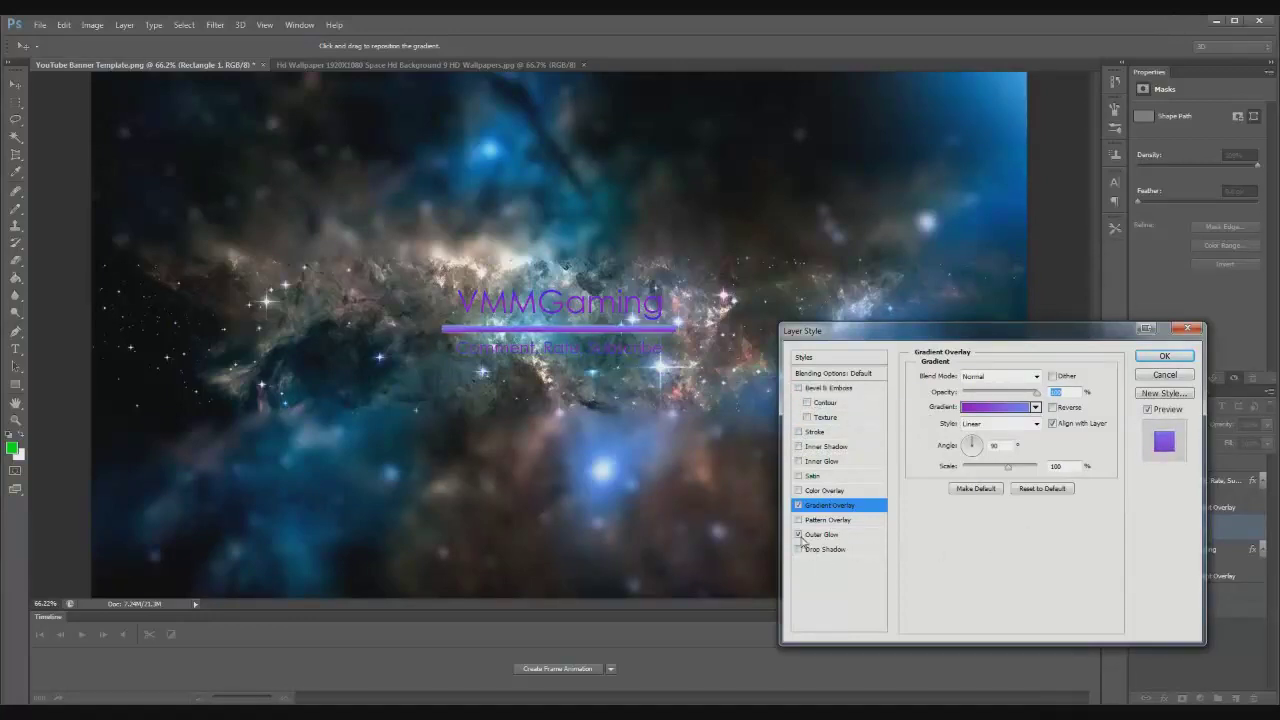
click(818, 535)
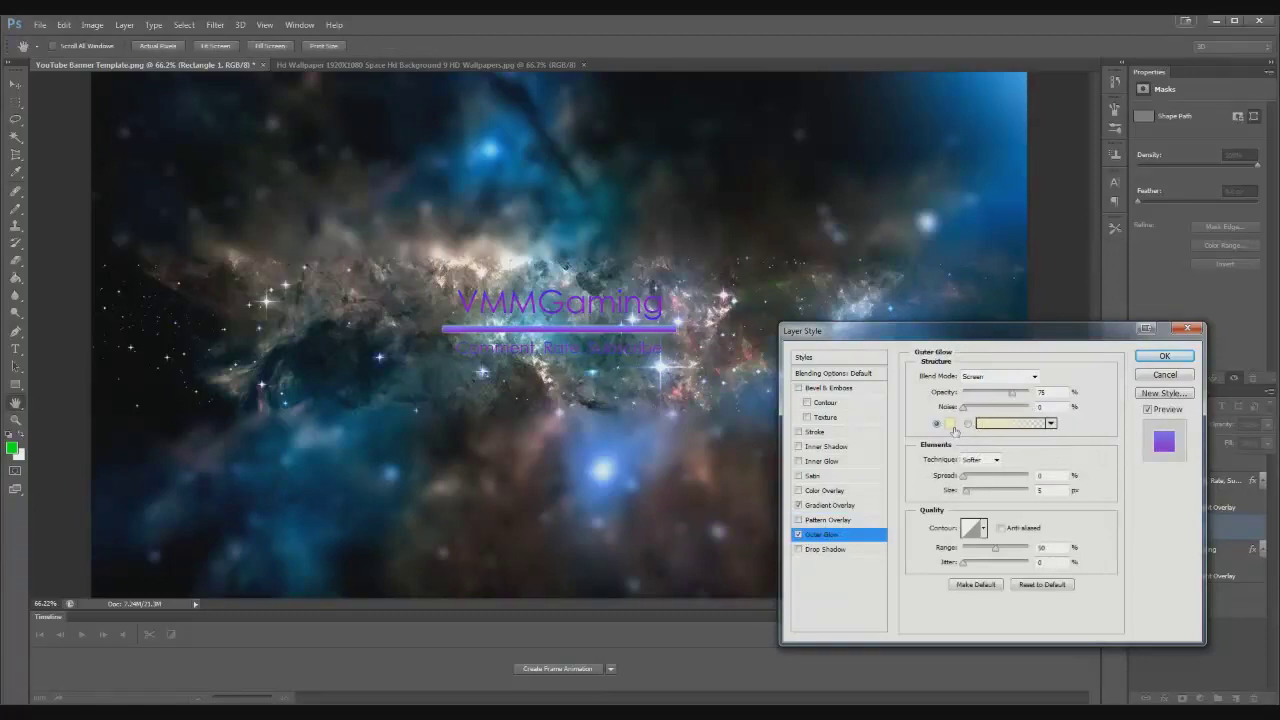
click(951, 424)
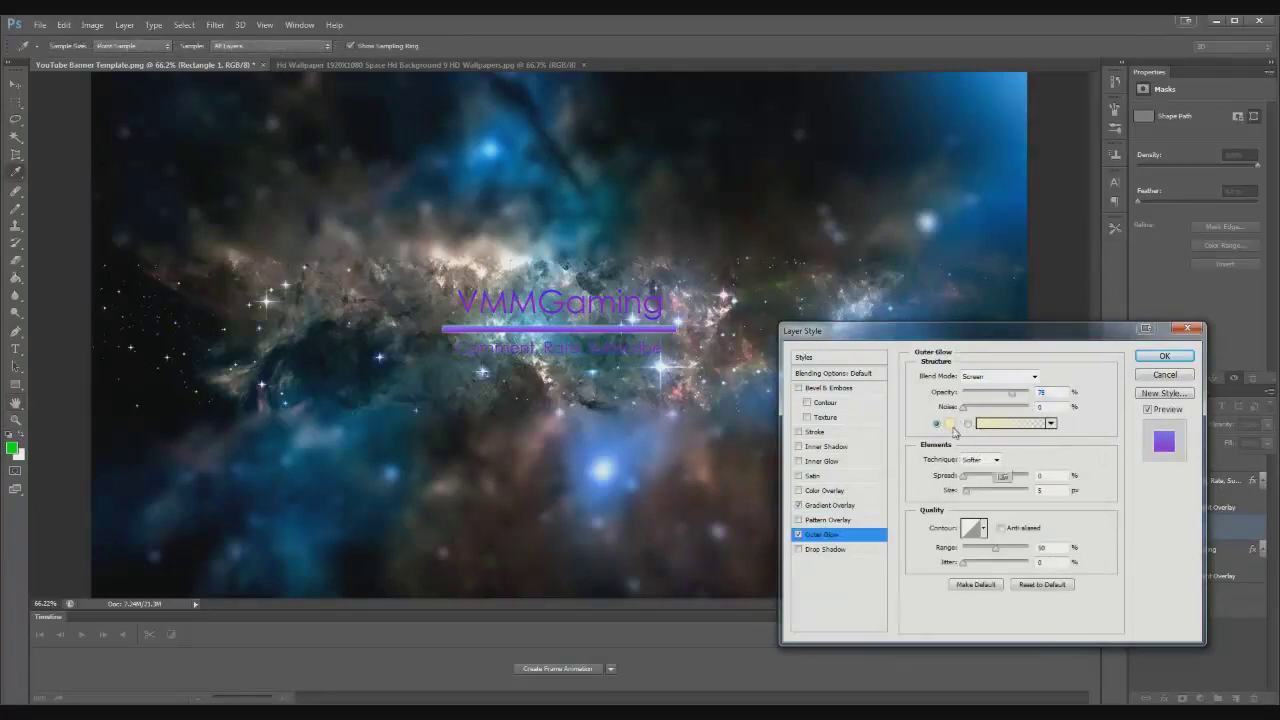
click(882, 562)
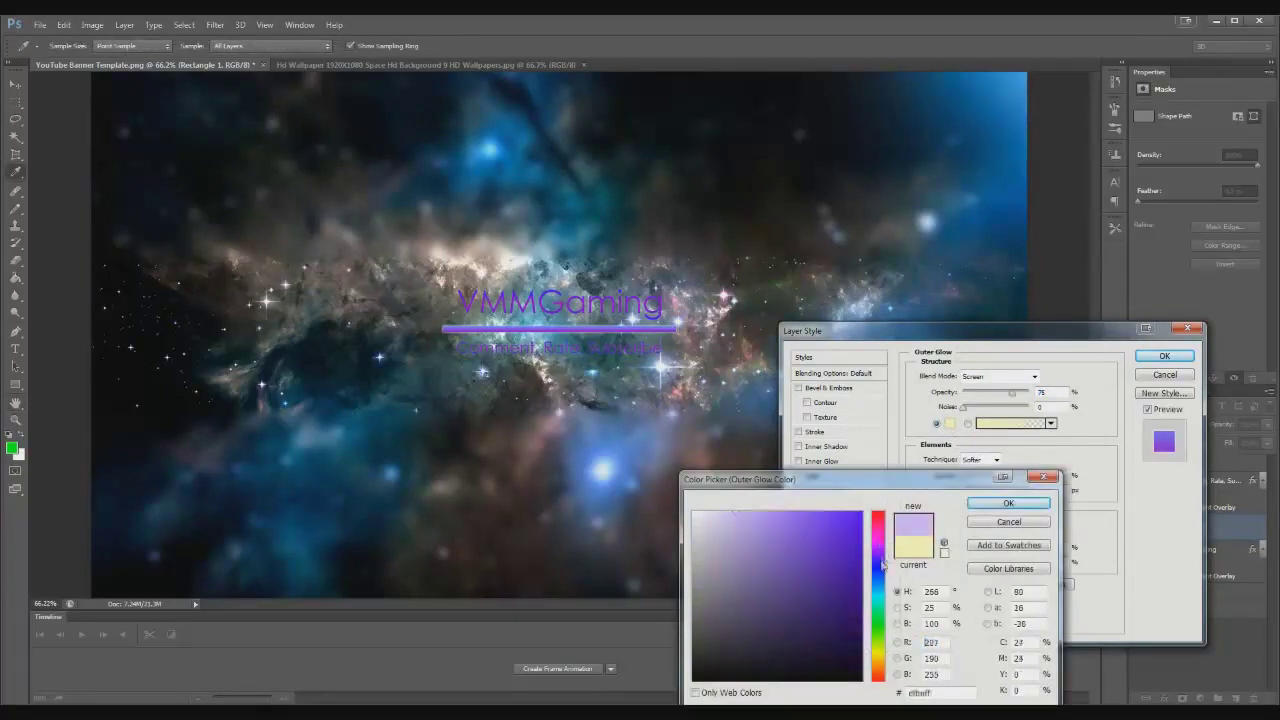
click(846, 541)
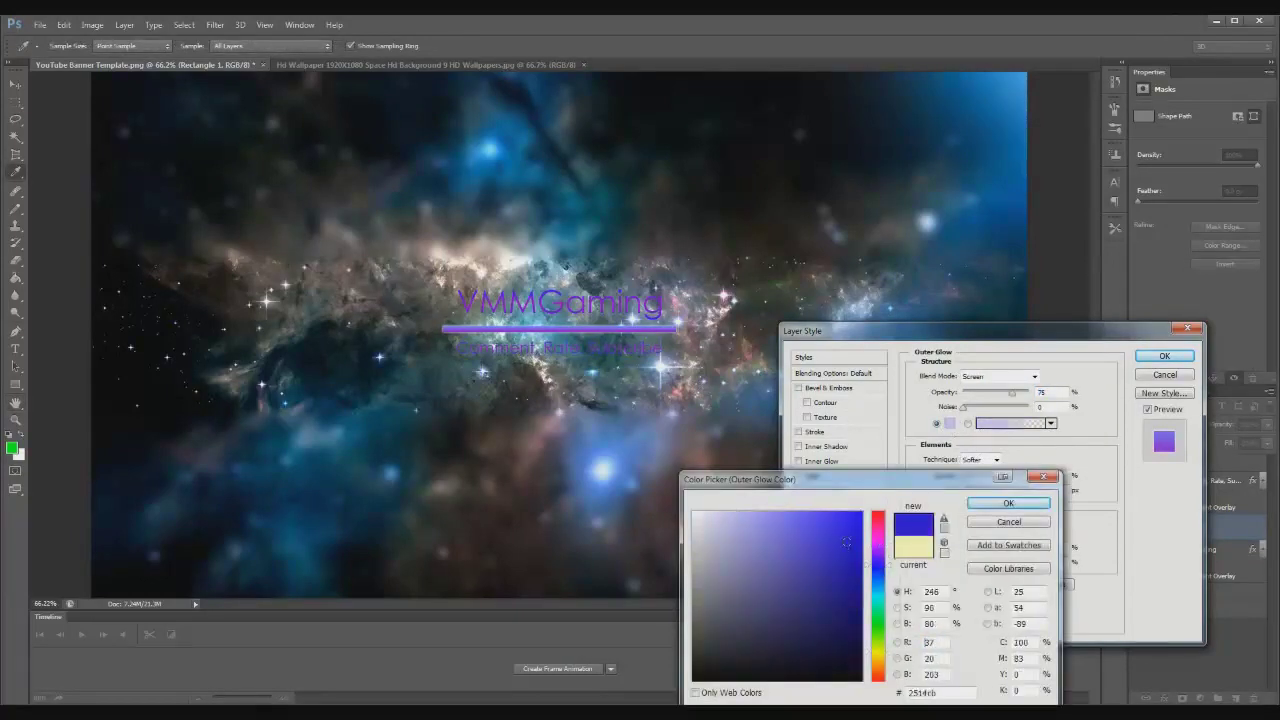
click(1008, 503)
click(1150, 357)
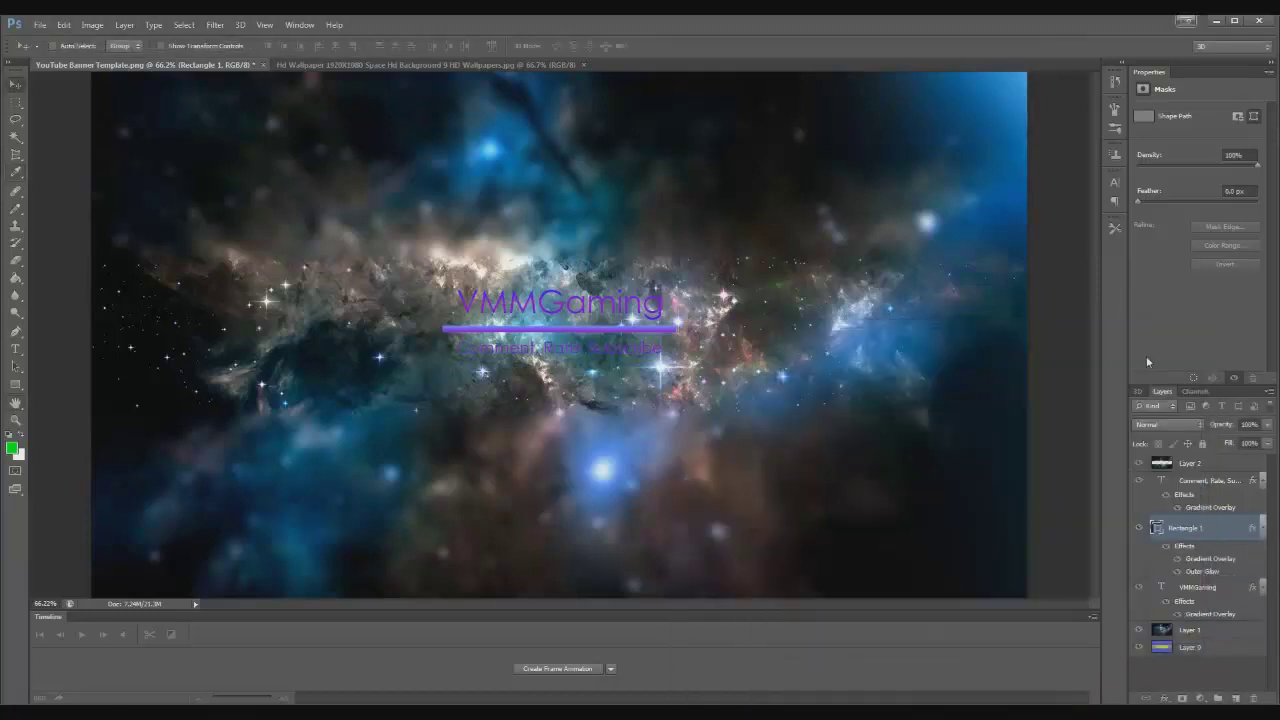
Step: Save As with PNG format, declining to replace the existing file
click(40, 26)
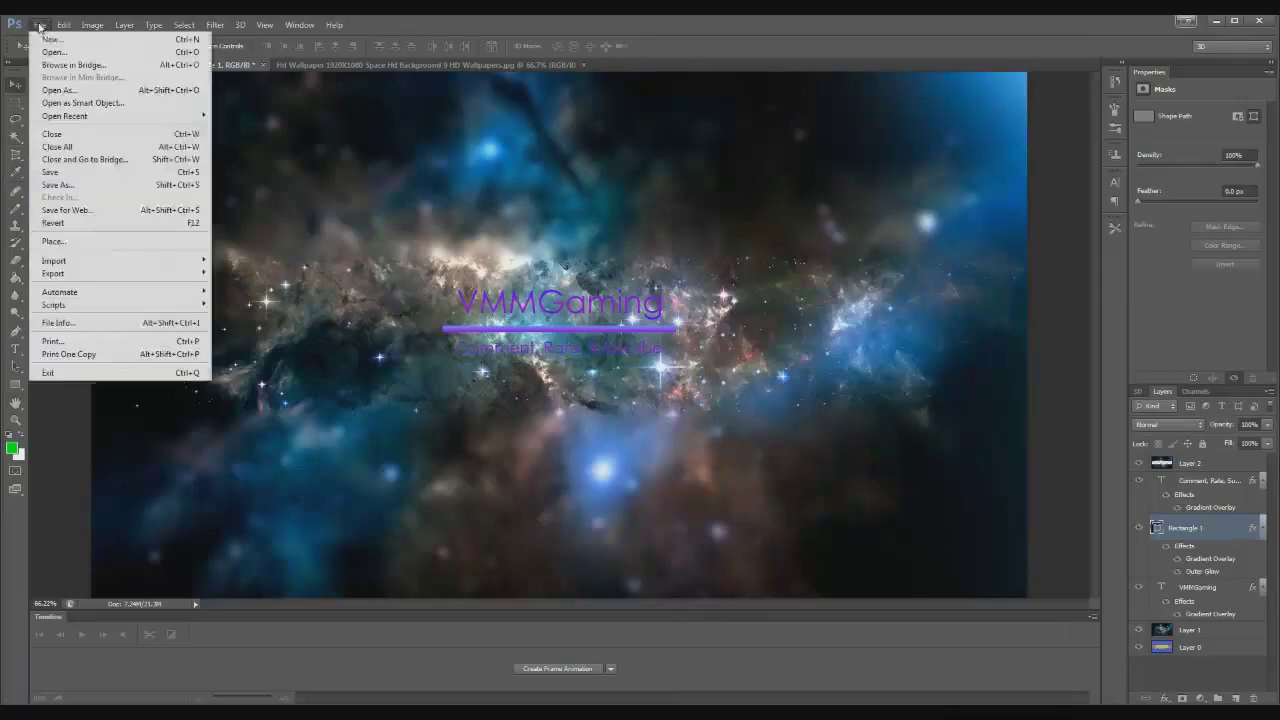
click(82, 186)
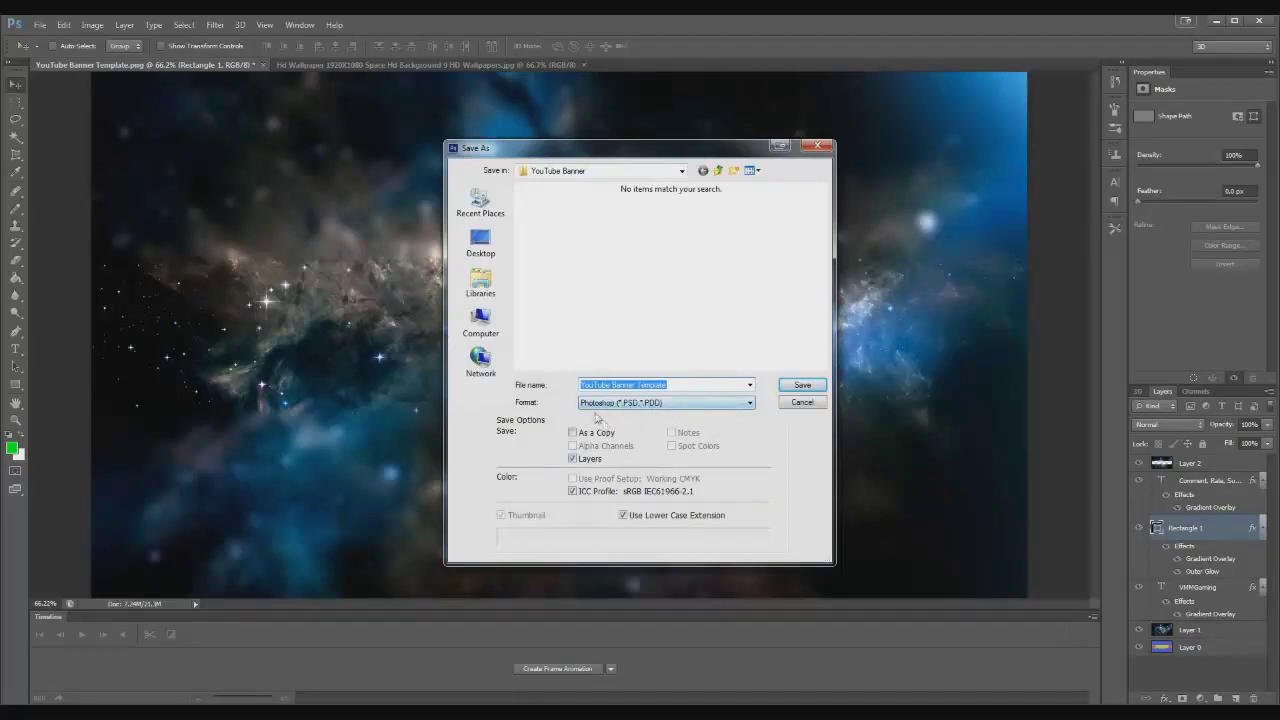
click(641, 403)
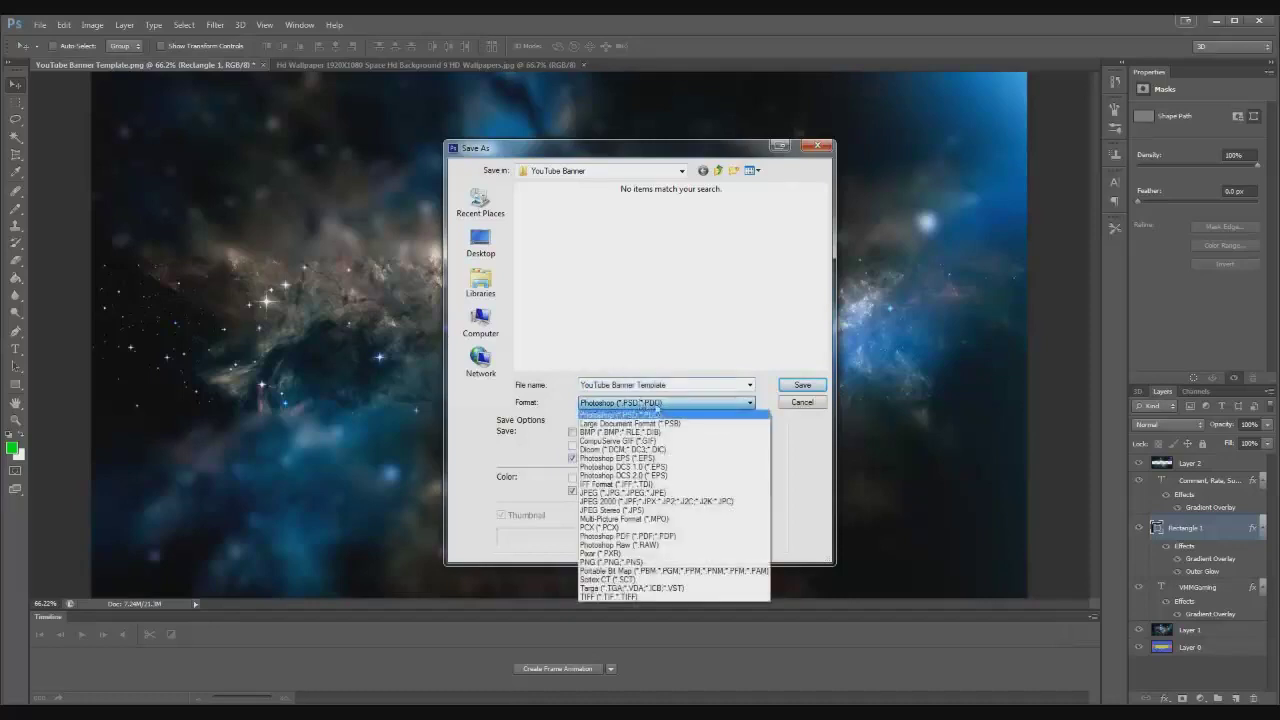
click(630, 562)
click(800, 386)
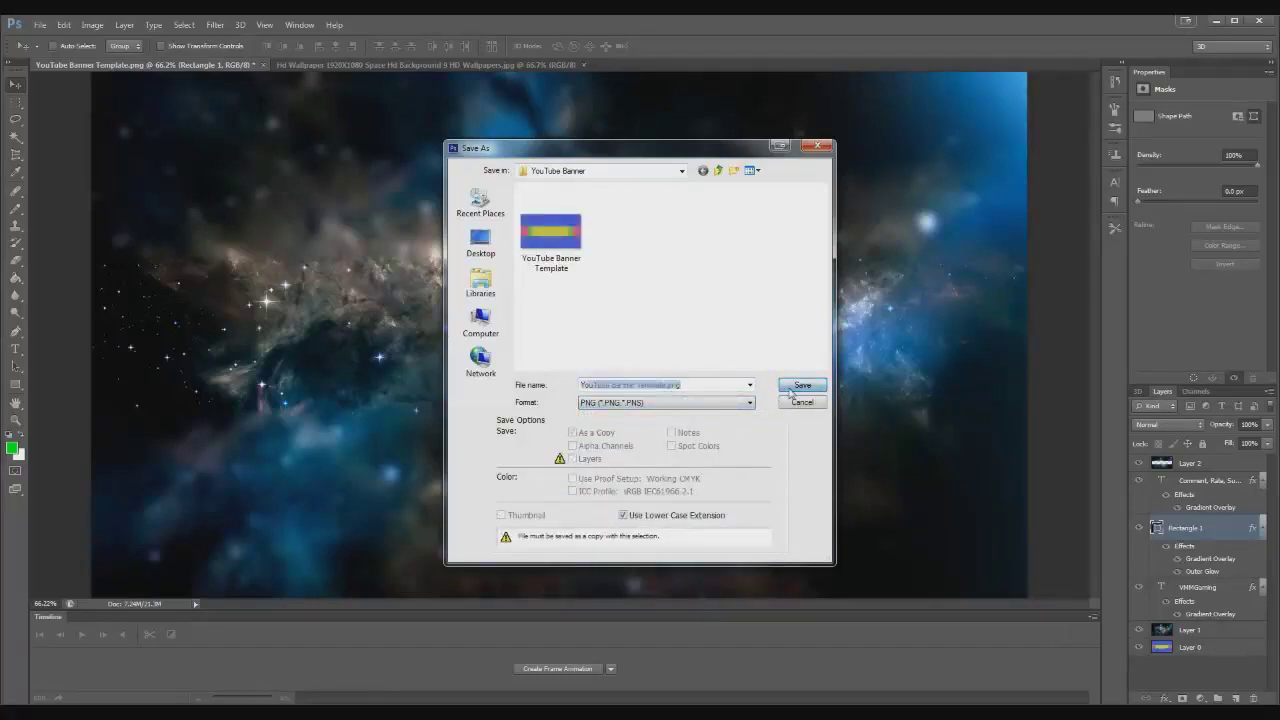
click(655, 278)
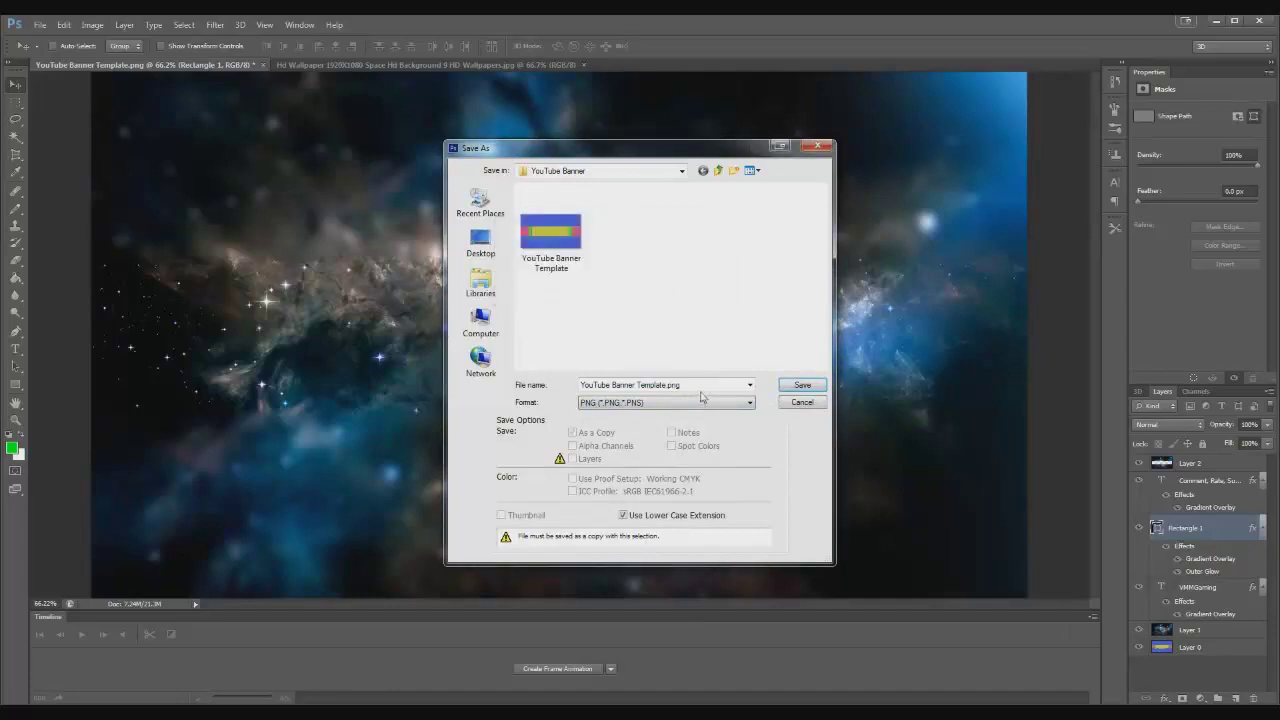
Step: Name the PNG 'Final Banner' and save it with the default PNG options
drag(700, 384, 581, 385)
click(581, 385)
text(Final)
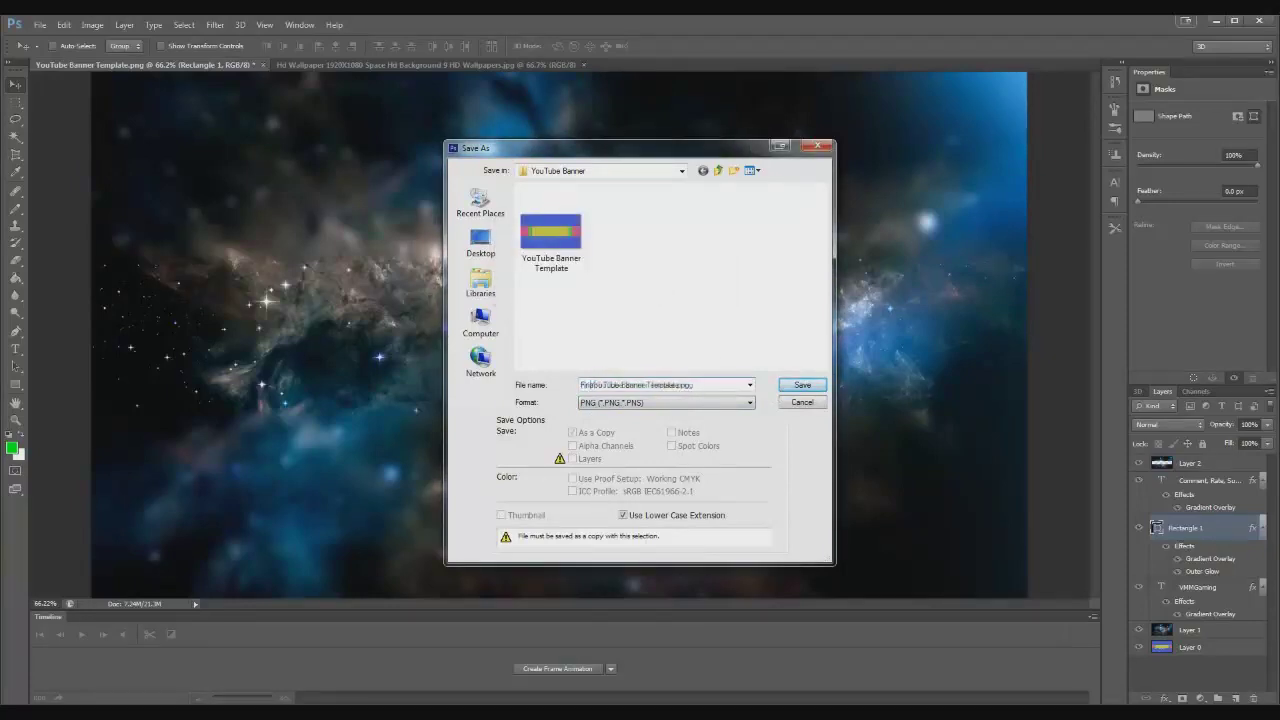
drag(696, 385, 581, 385)
key(BackSpace)
text(Final Banner)
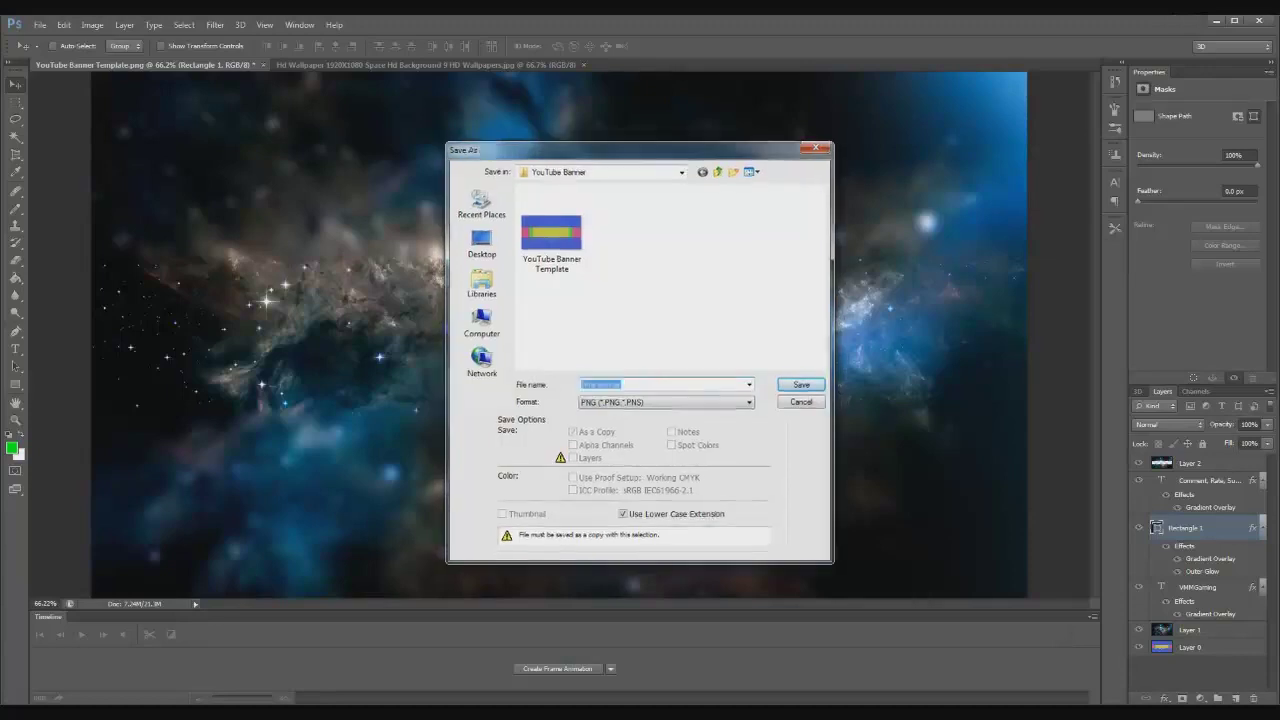
key(Return)
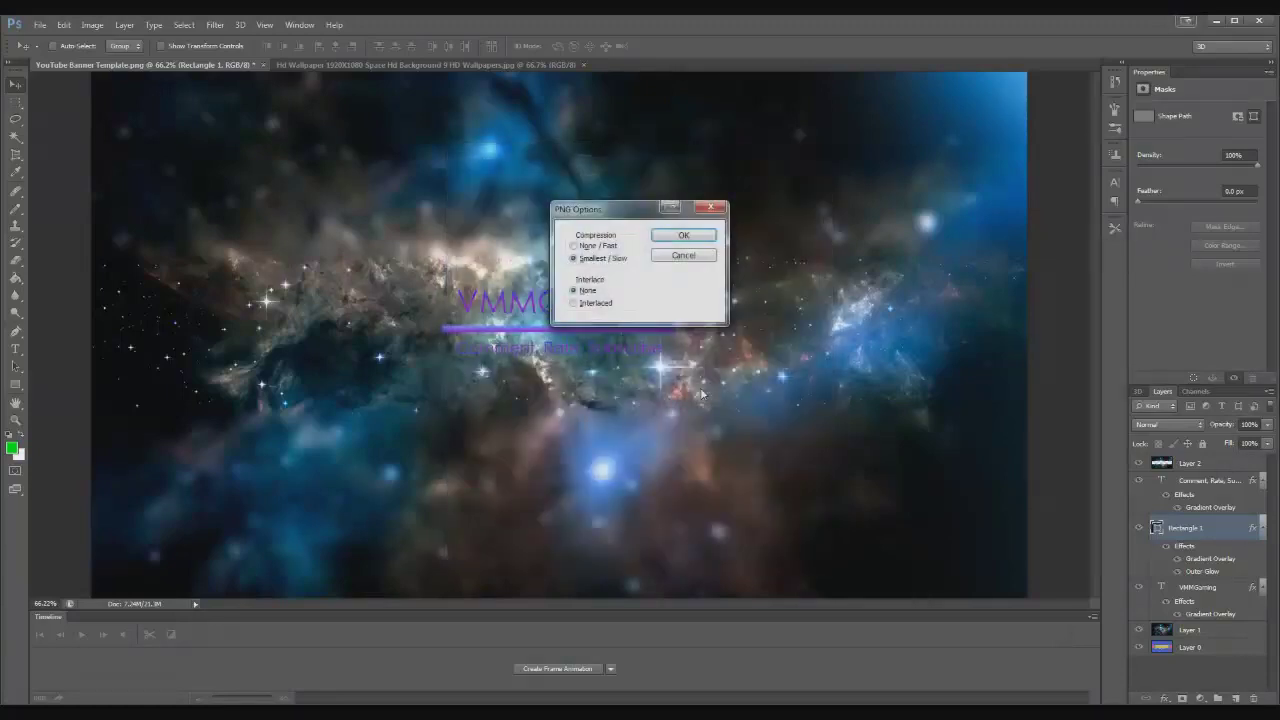
click(697, 236)
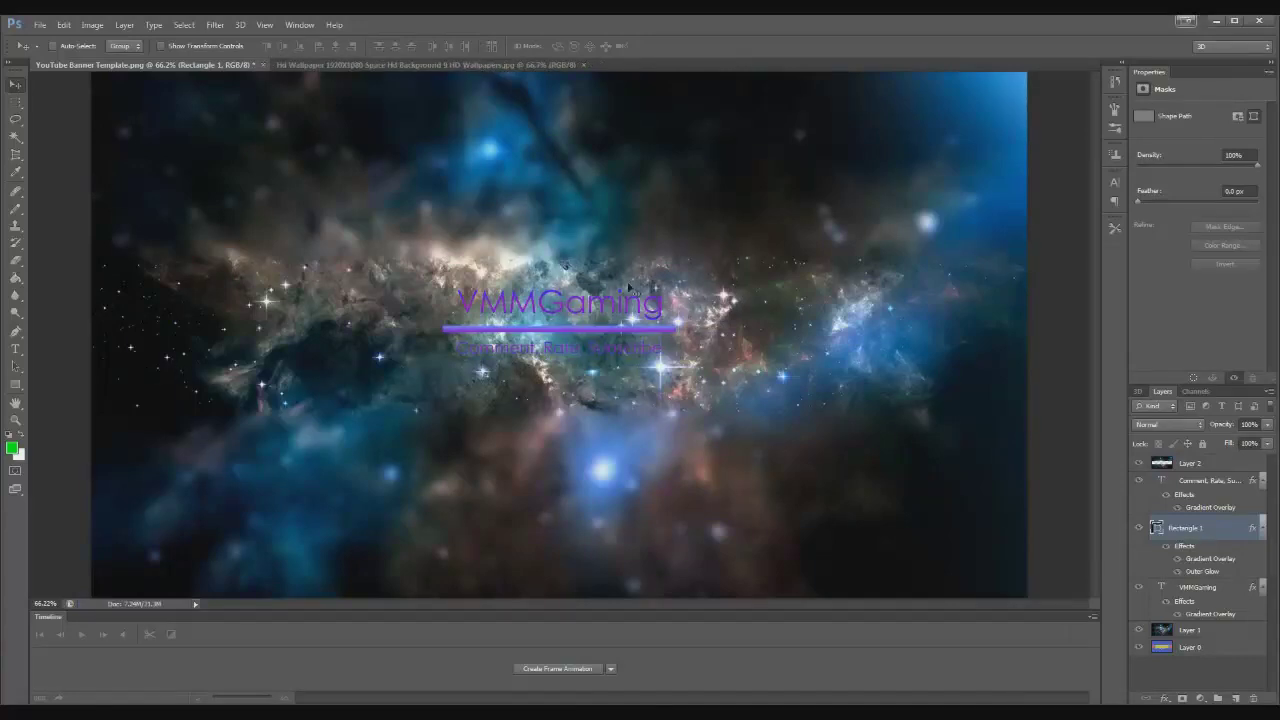
Step: Switch to the YouTube channel page in Chrome and start editing the channel art
key(alt+Tab)
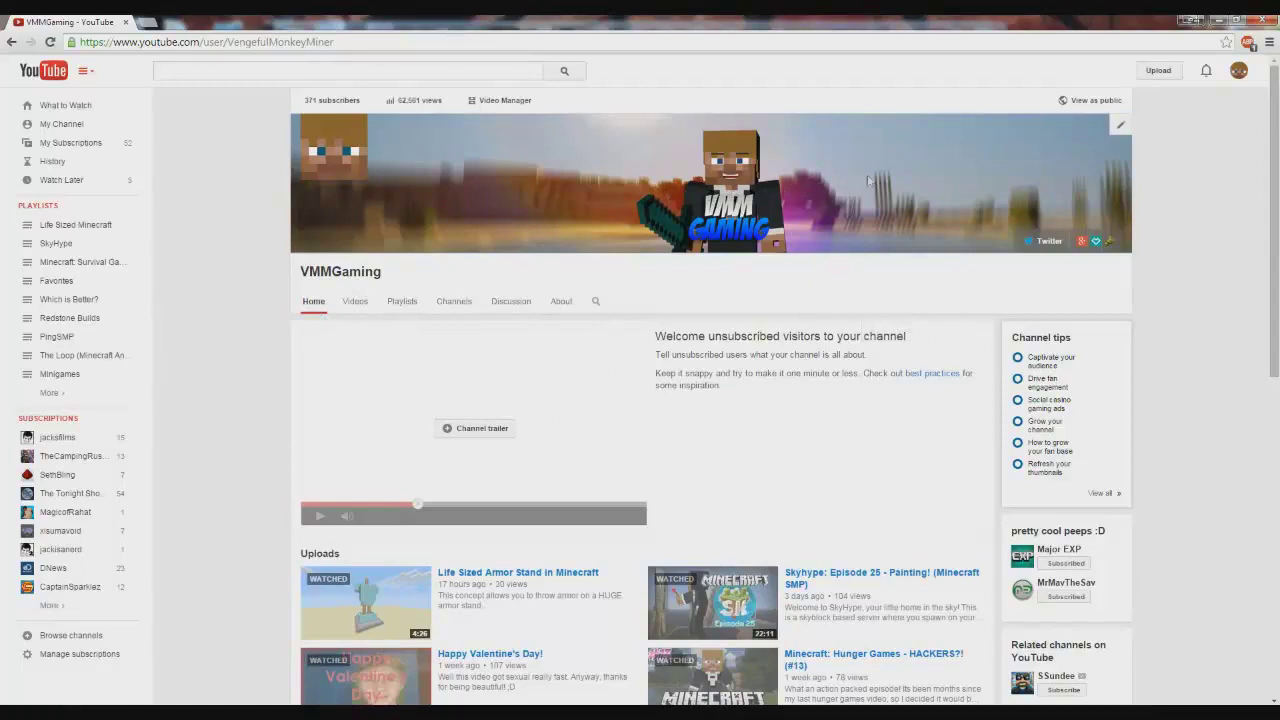
click(1122, 128)
click(1080, 166)
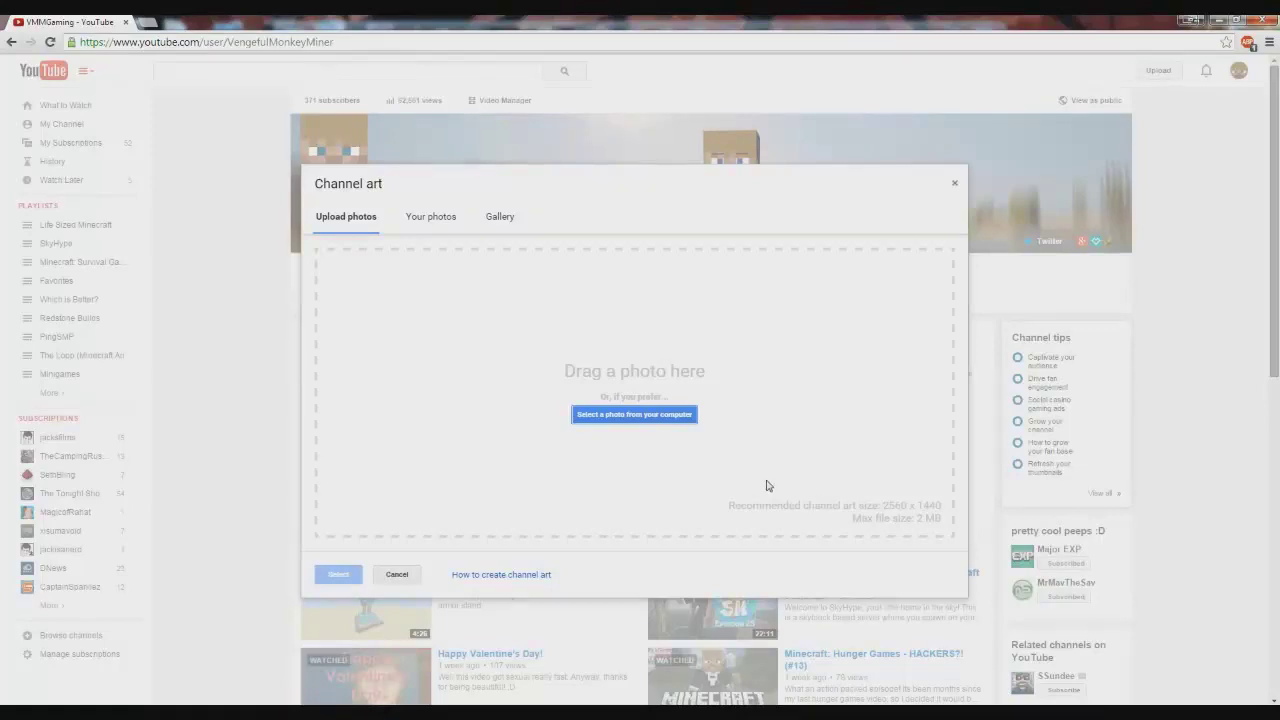
Step: Upload Final Banner from the YouTube Banner folder and apply it as the channel art
click(658, 424)
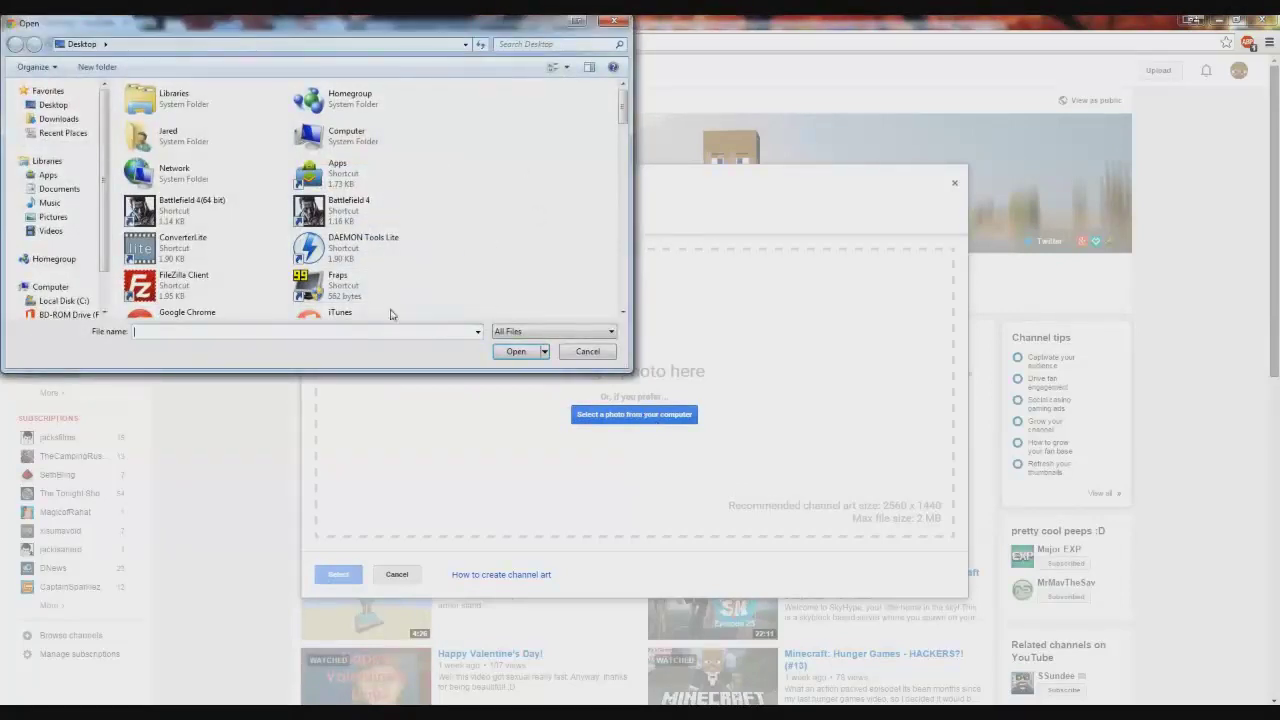
click(143, 332)
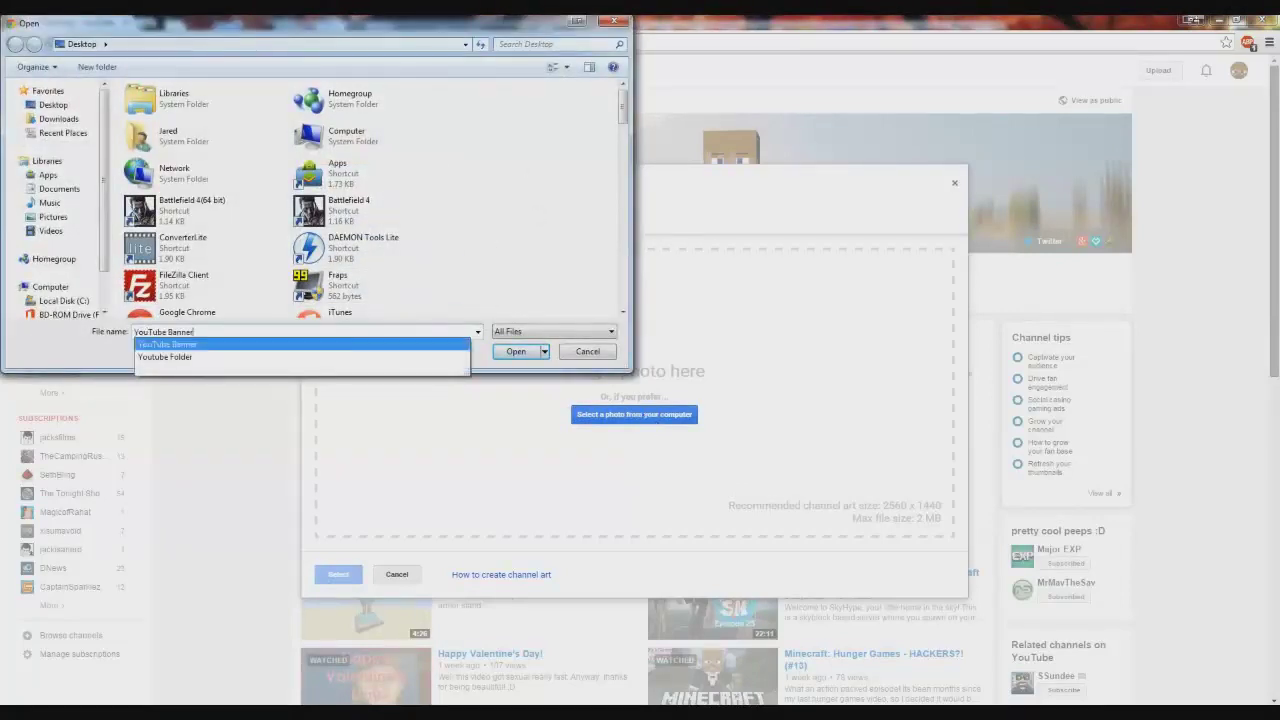
click(143, 340)
key(Return)
click(155, 105)
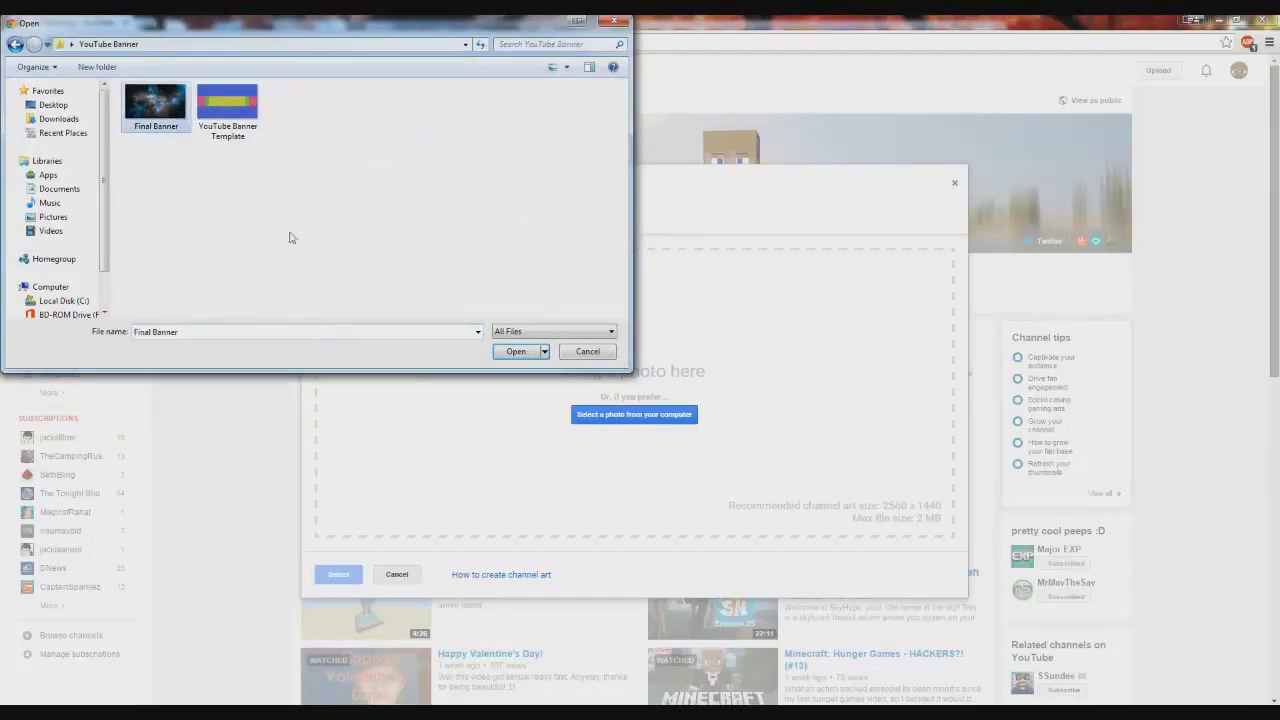
click(515, 352)
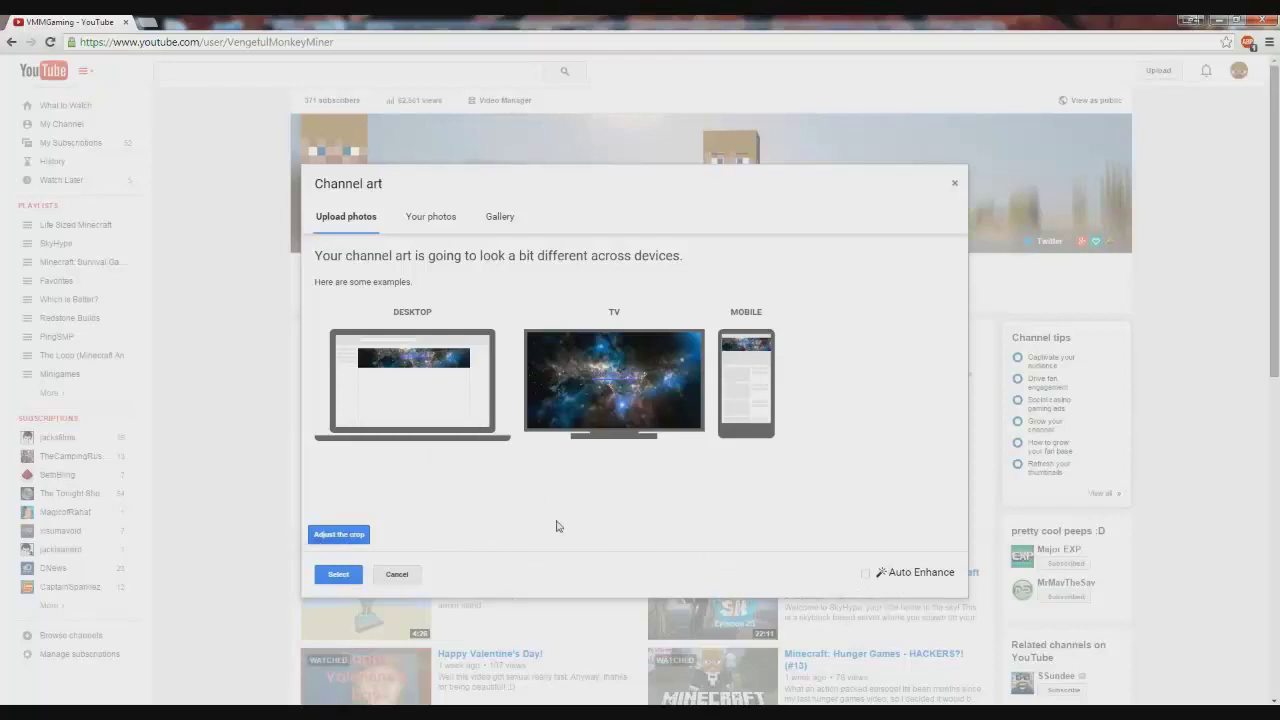
click(336, 575)
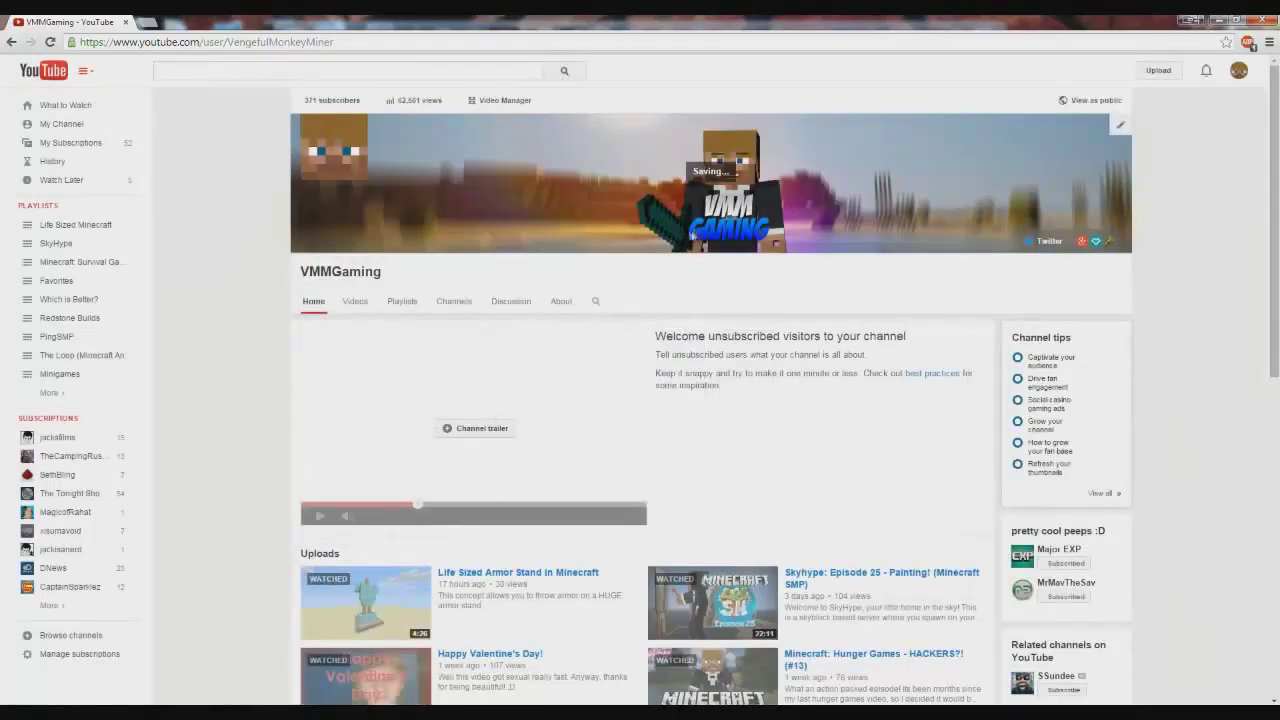